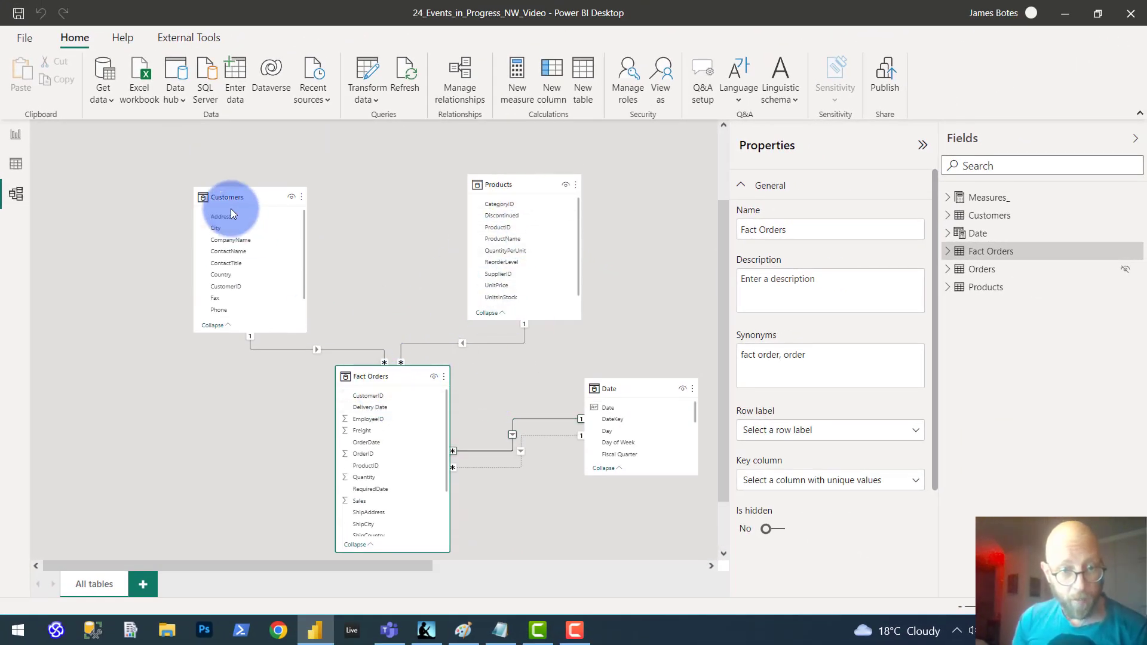
# Show the Fact Orders table's data and sort it ascending by OrderID to check for repeated order numbers
pyautogui.click(20, 166)
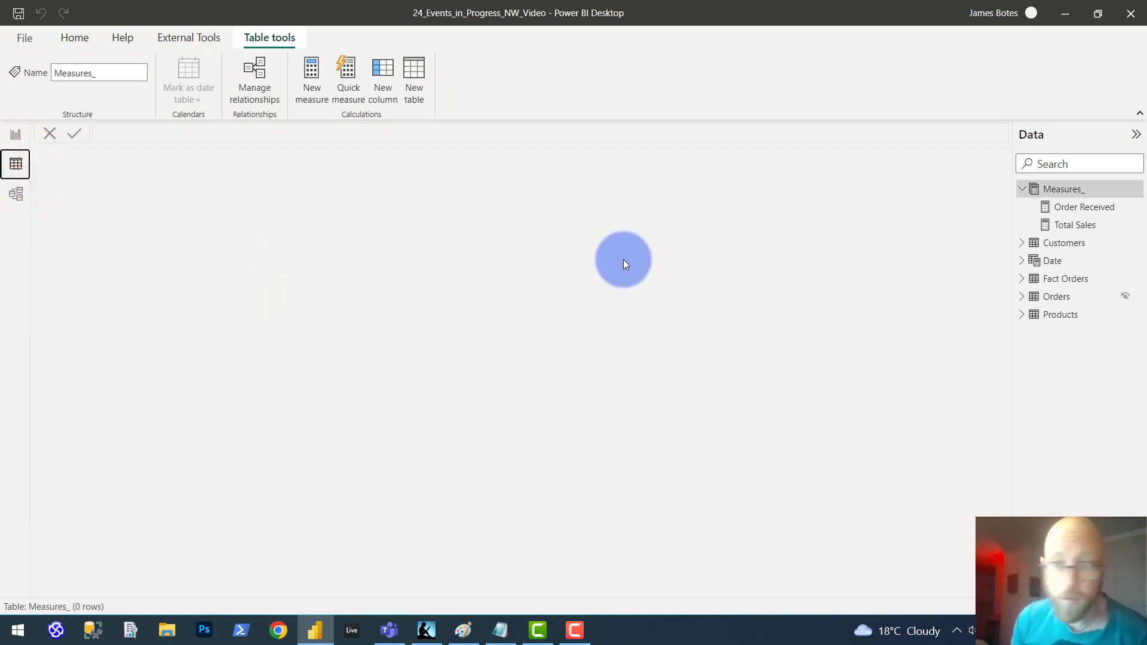
pyautogui.click(1063, 279)
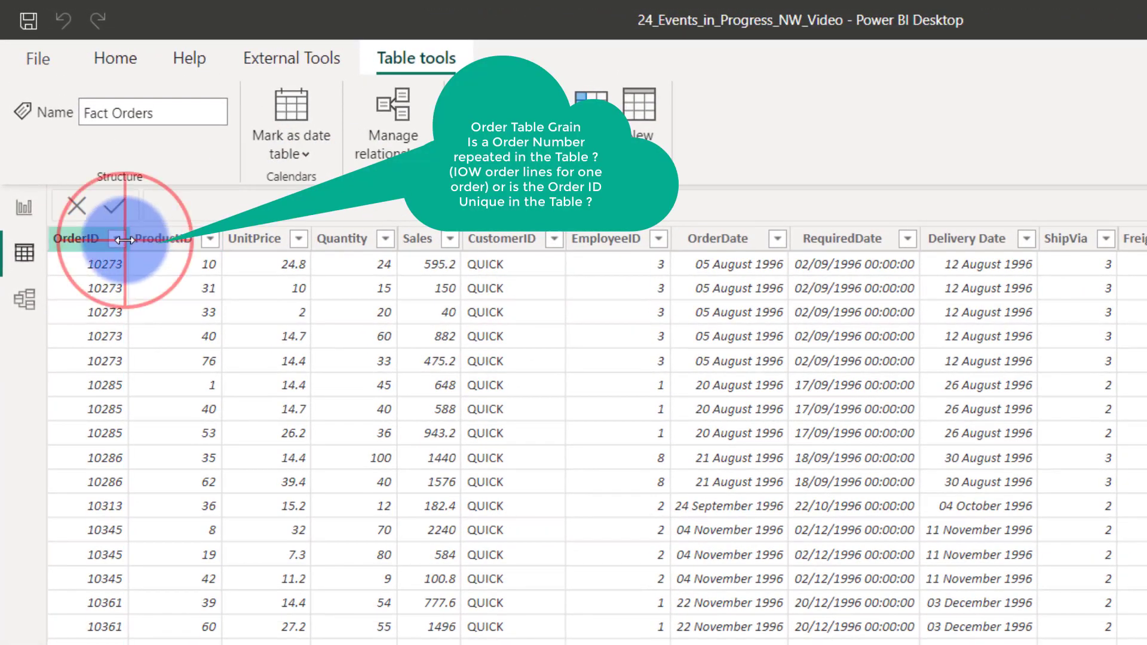
pyautogui.click(102, 217)
pyautogui.click(115, 238)
pyautogui.click(152, 261)
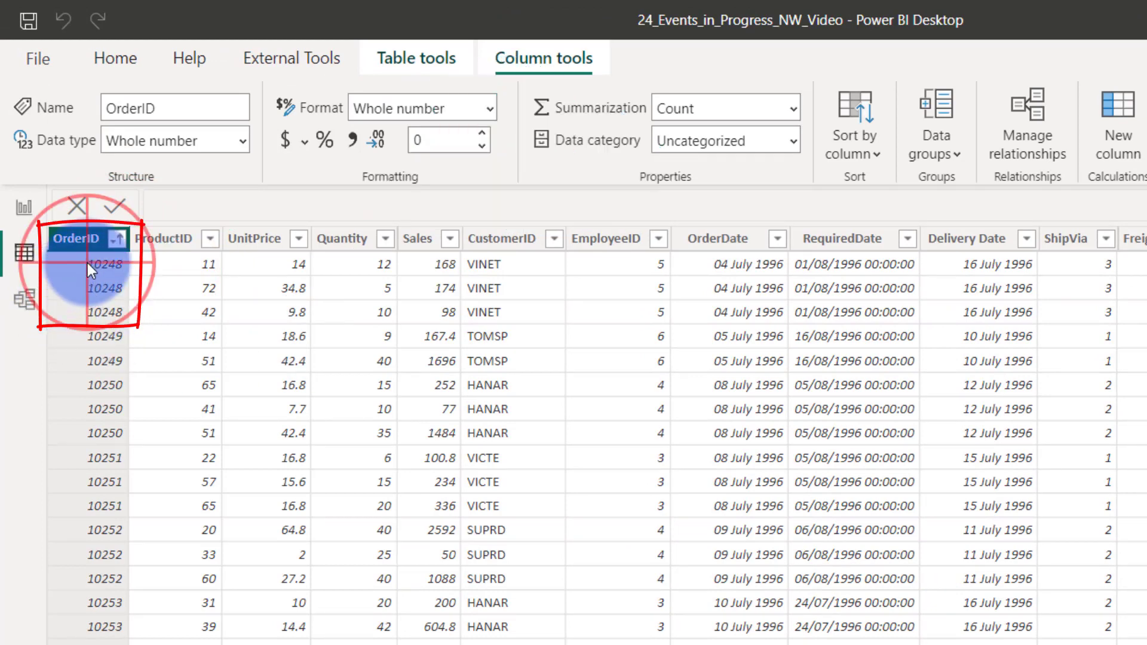
pyautogui.click(90, 267)
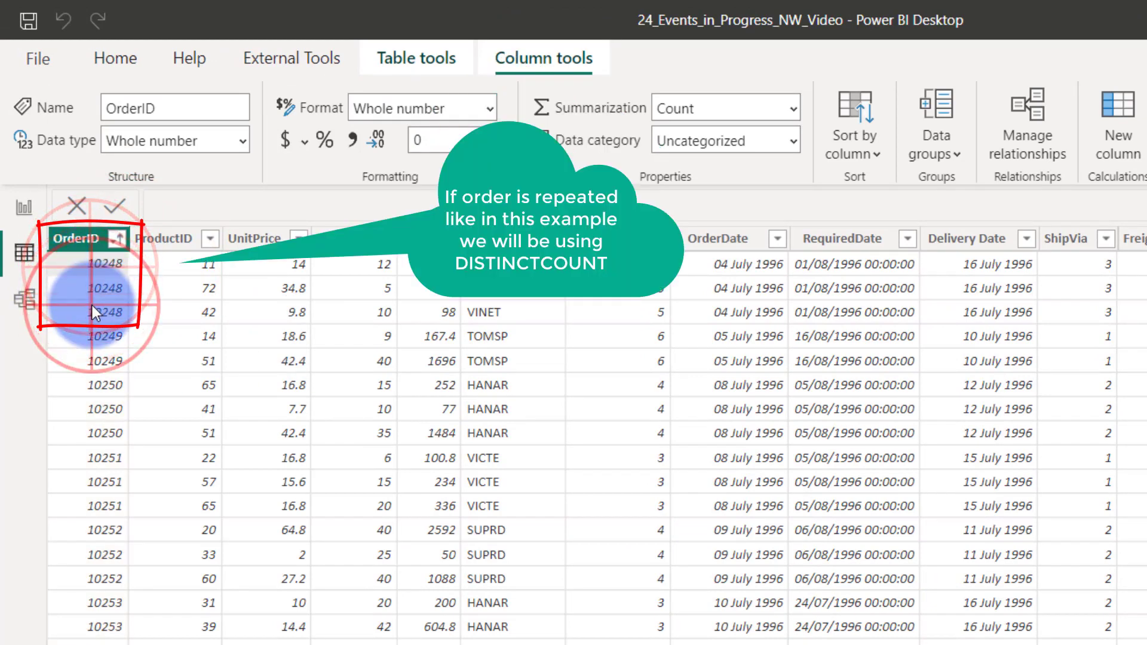
pyautogui.click(92, 263)
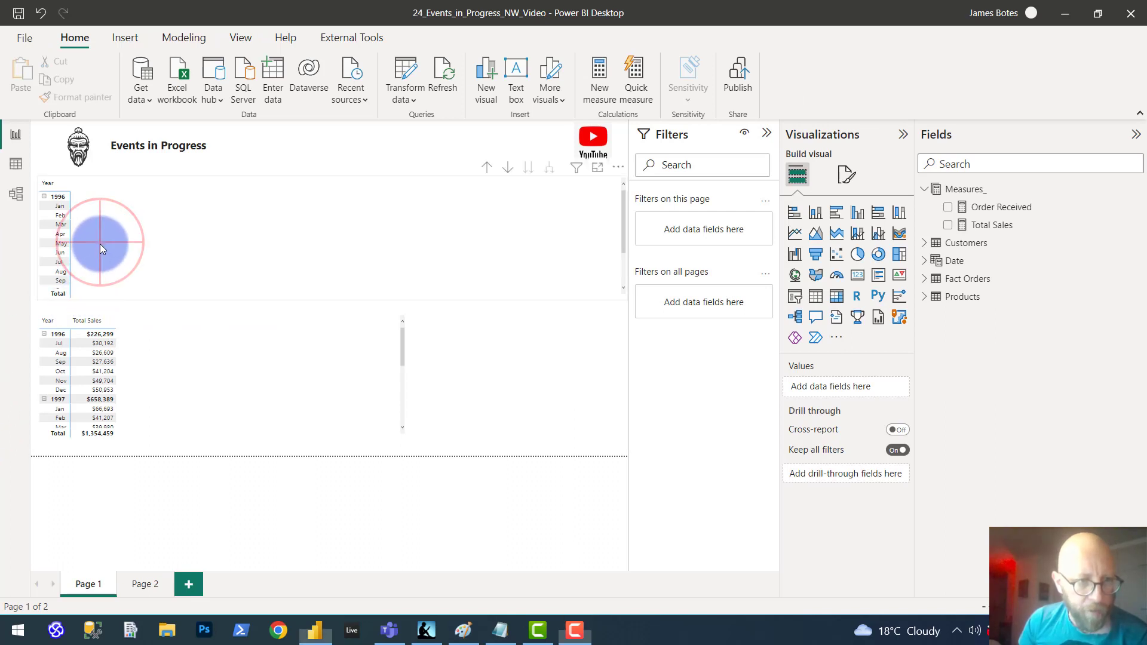
# Collapse the upper matrix on the report page so that only the year rows show
pyautogui.click(99, 241)
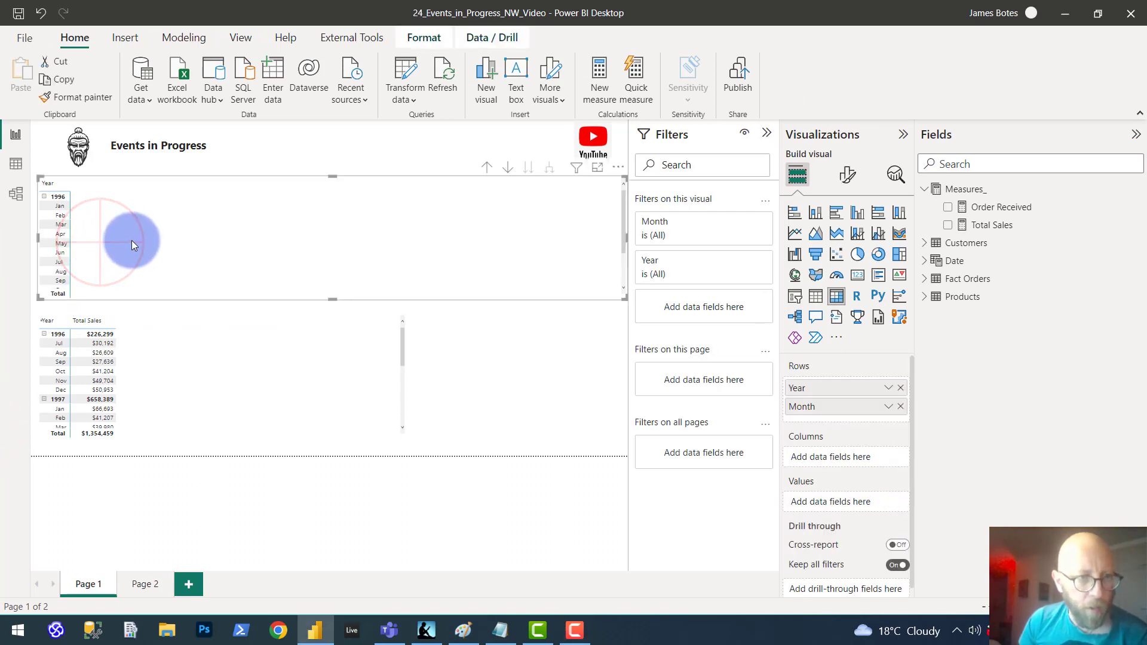
pyautogui.click(44, 198)
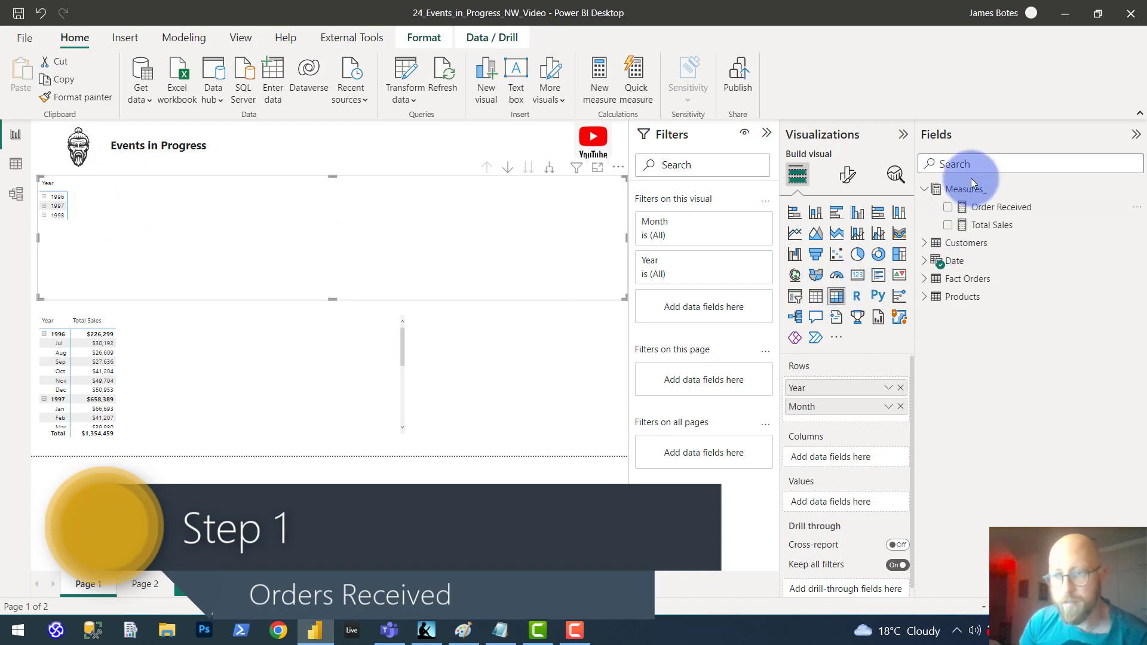
# Examine the Order Received measure's formula, including its DISTINCTCOUNT of Fact Orders OrderID and the commented COUNTROWS alternative
pyautogui.click(994, 210)
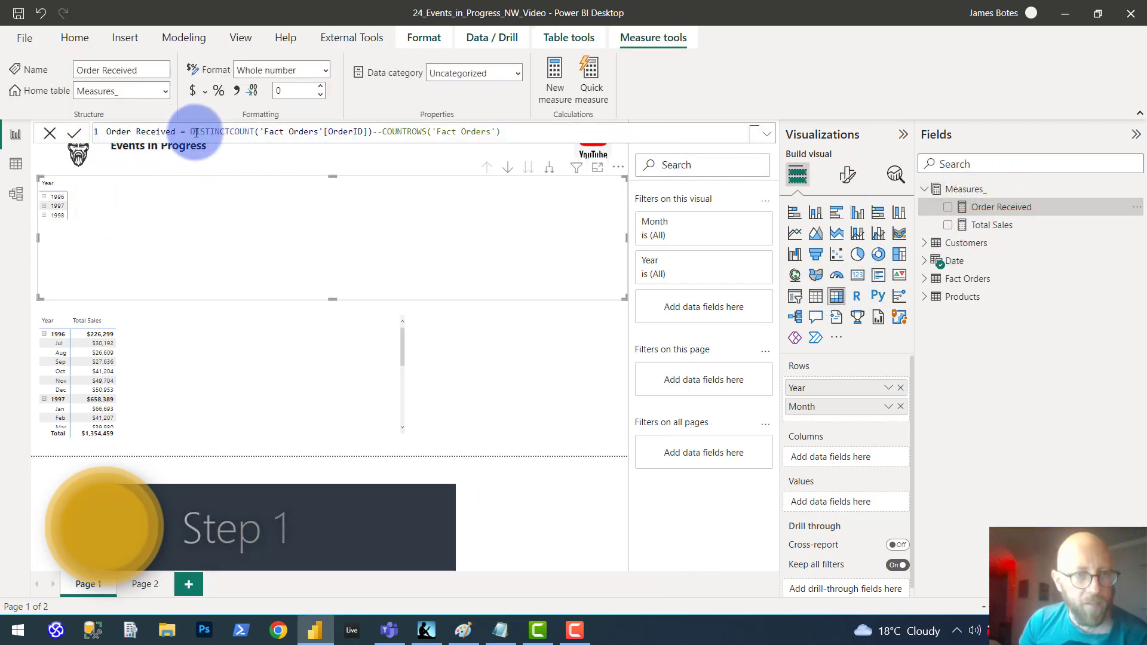
pyautogui.moveTo(188, 131); pyautogui.dragTo(373, 131)
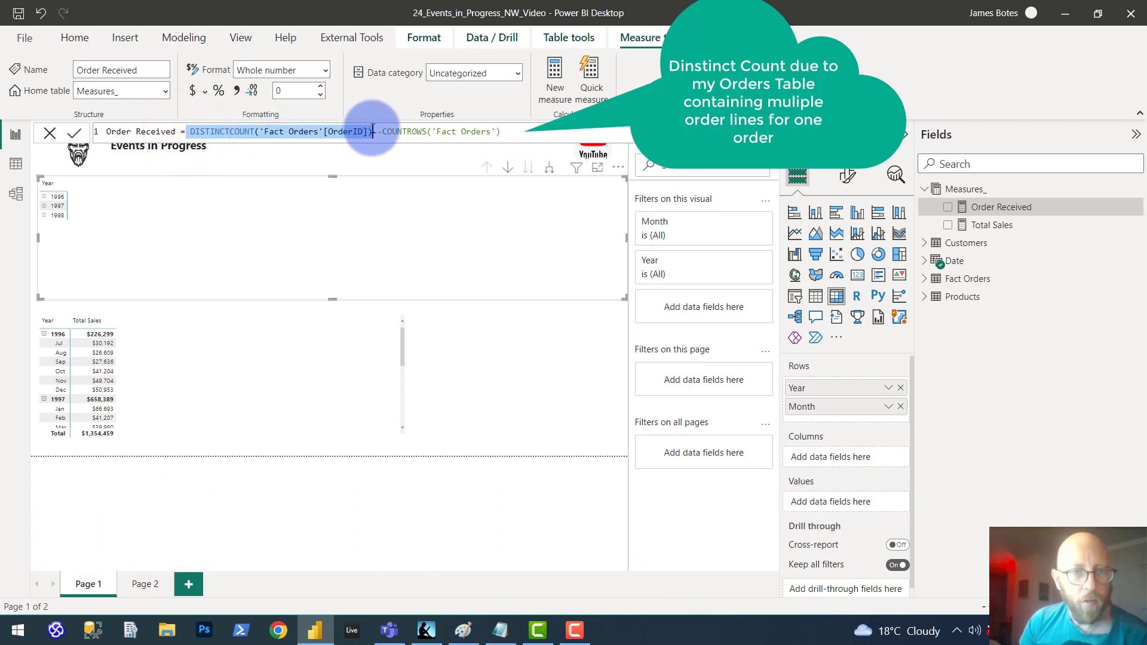
pyautogui.click(207, 132)
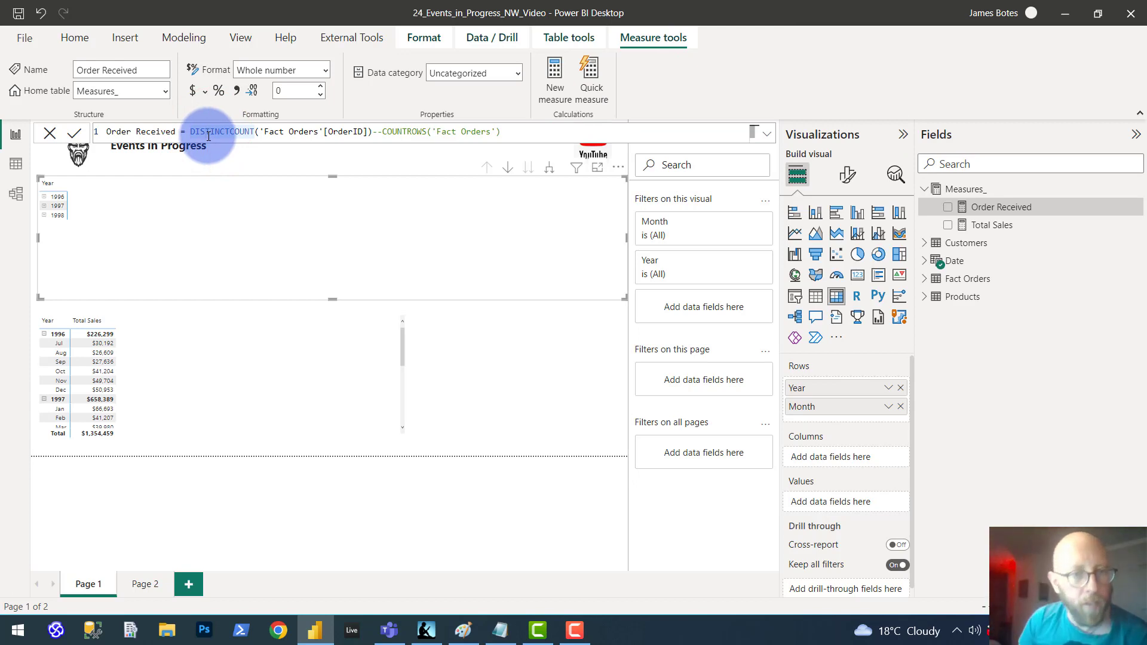
pyautogui.click(328, 132)
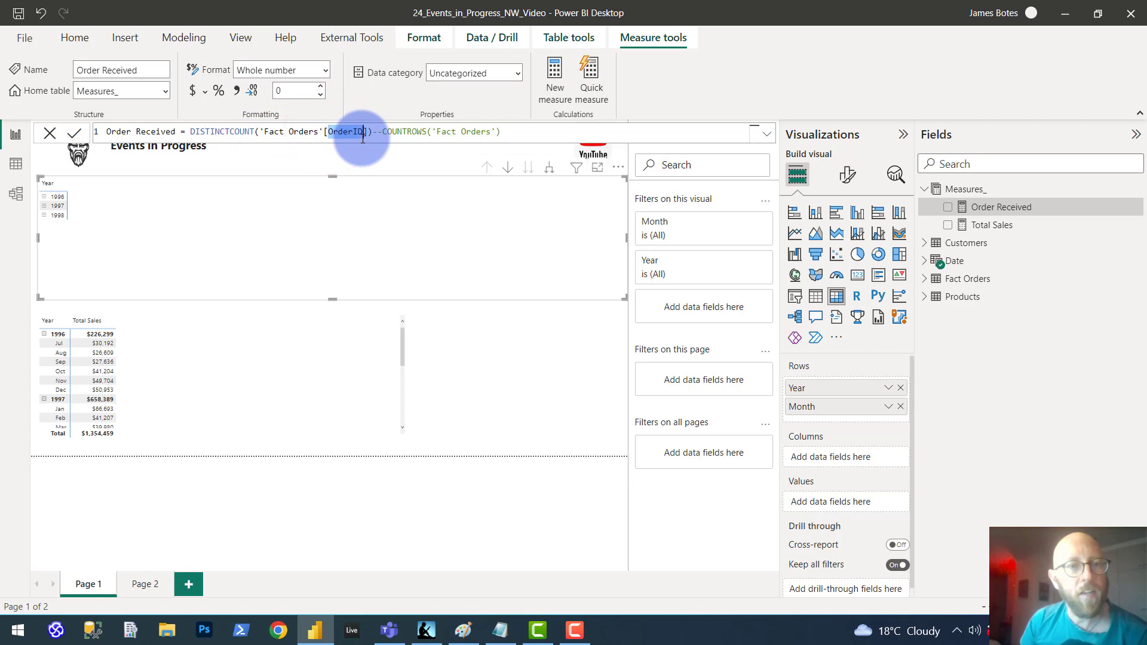
pyautogui.moveTo(407, 132); pyautogui.dragTo(372, 132)
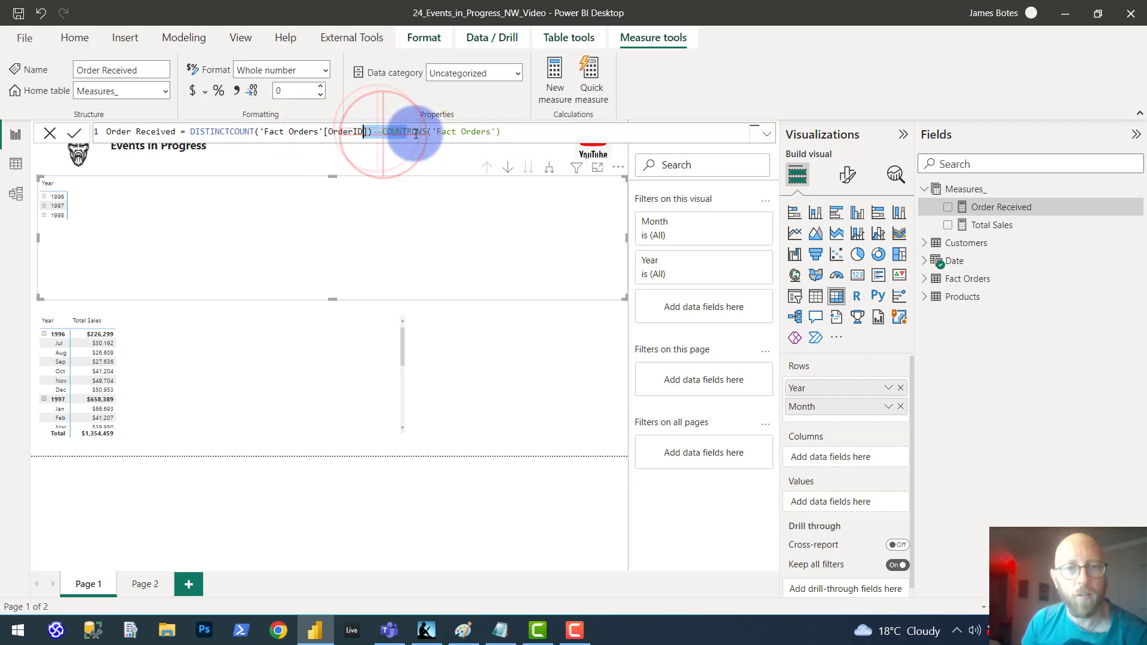
pyautogui.click(510, 136)
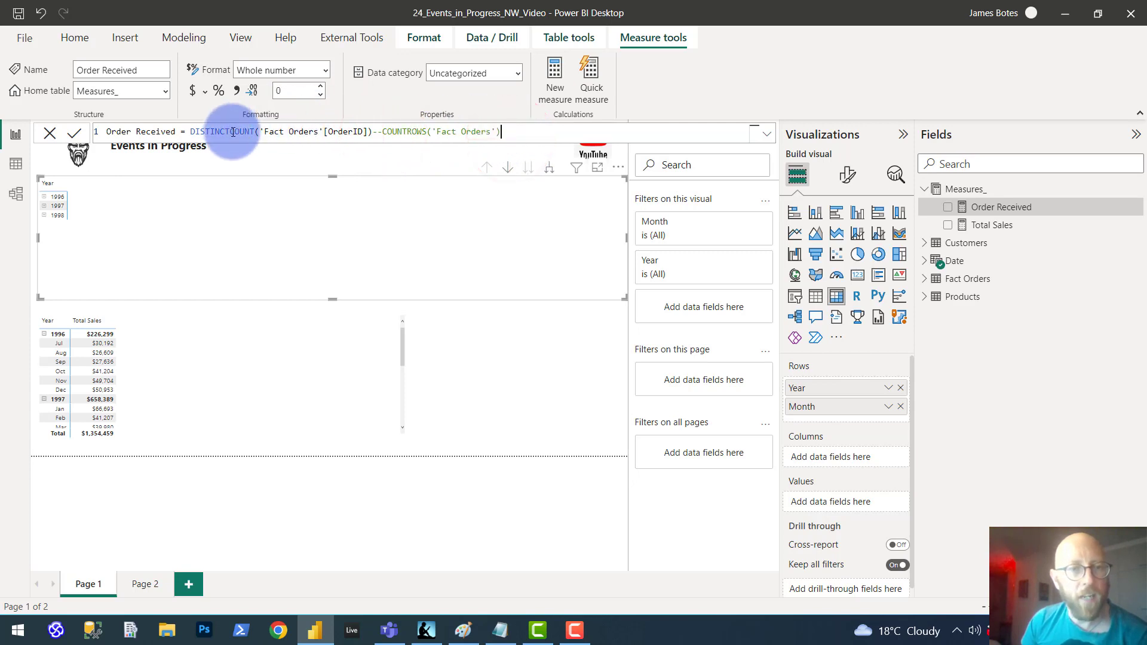
pyautogui.click(76, 134)
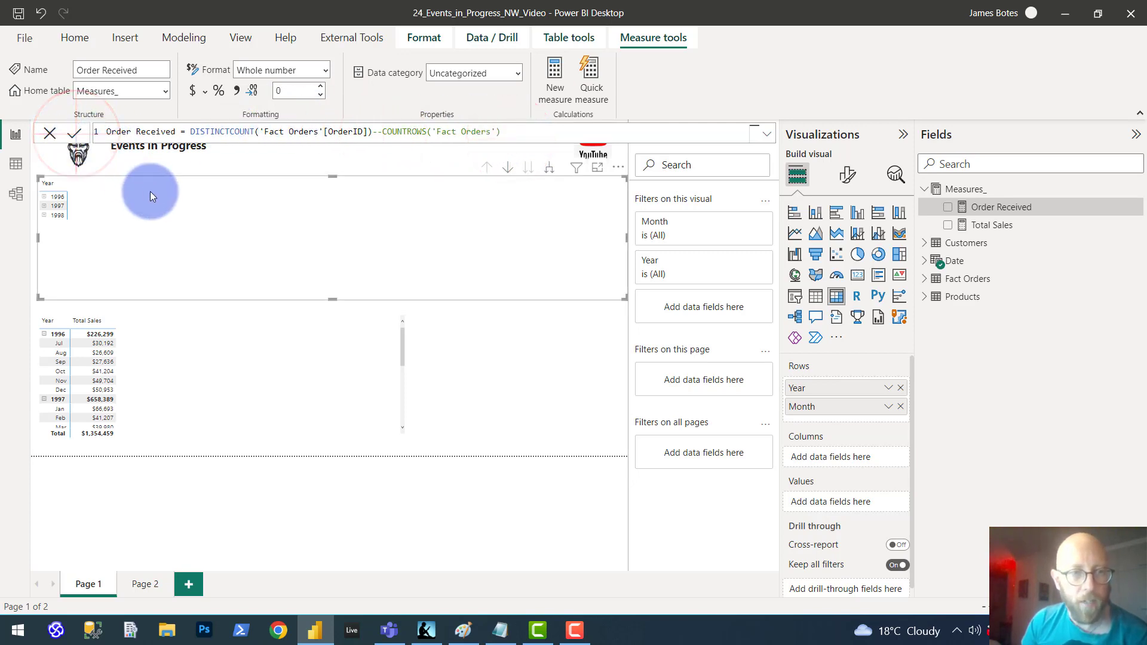
# Add the Order Received measure to the upper matrix's values and inspect the 1996 months before collapsing them again
pyautogui.click(994, 206)
pyautogui.moveTo(994, 206); pyautogui.dragTo(857, 502)
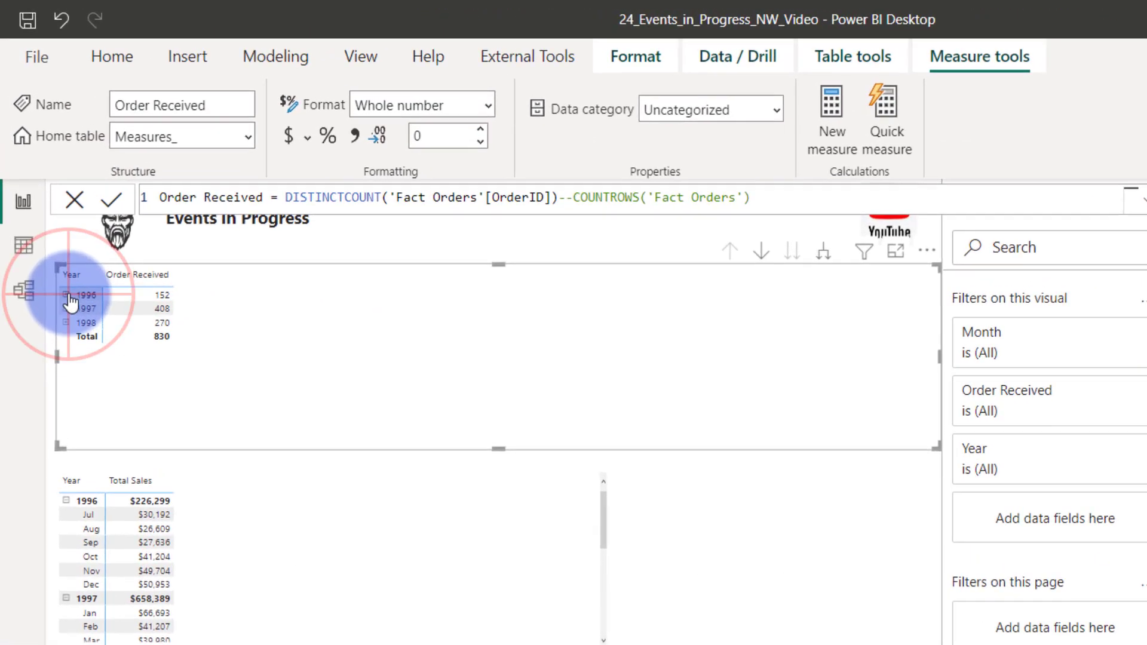
pyautogui.click(44, 197)
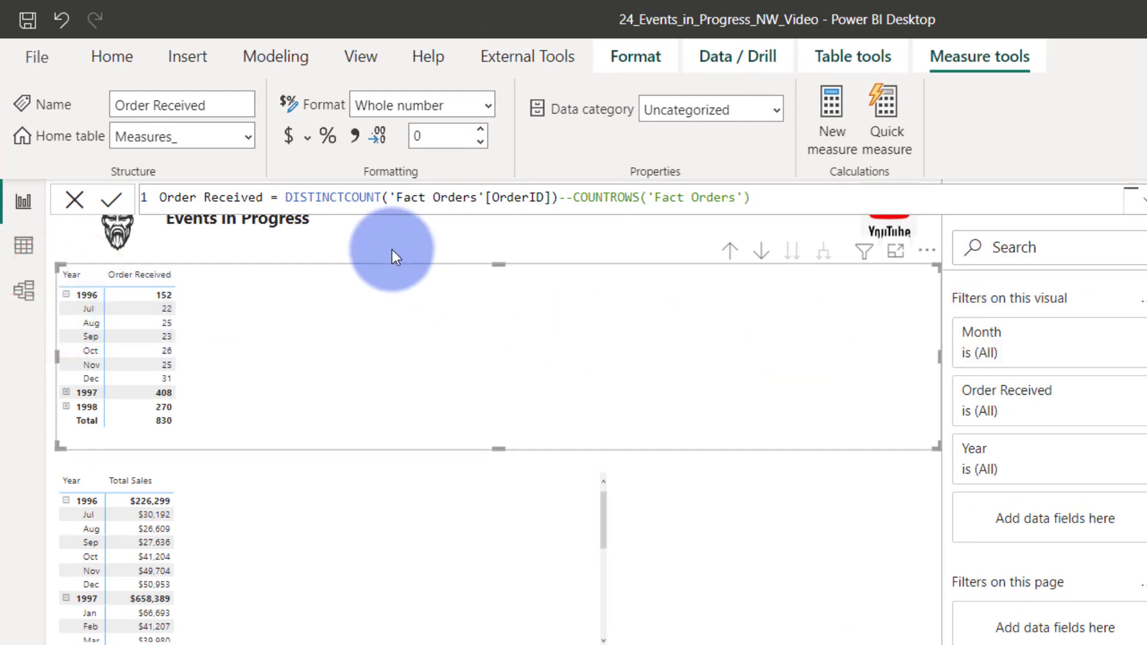
pyautogui.click(67, 296)
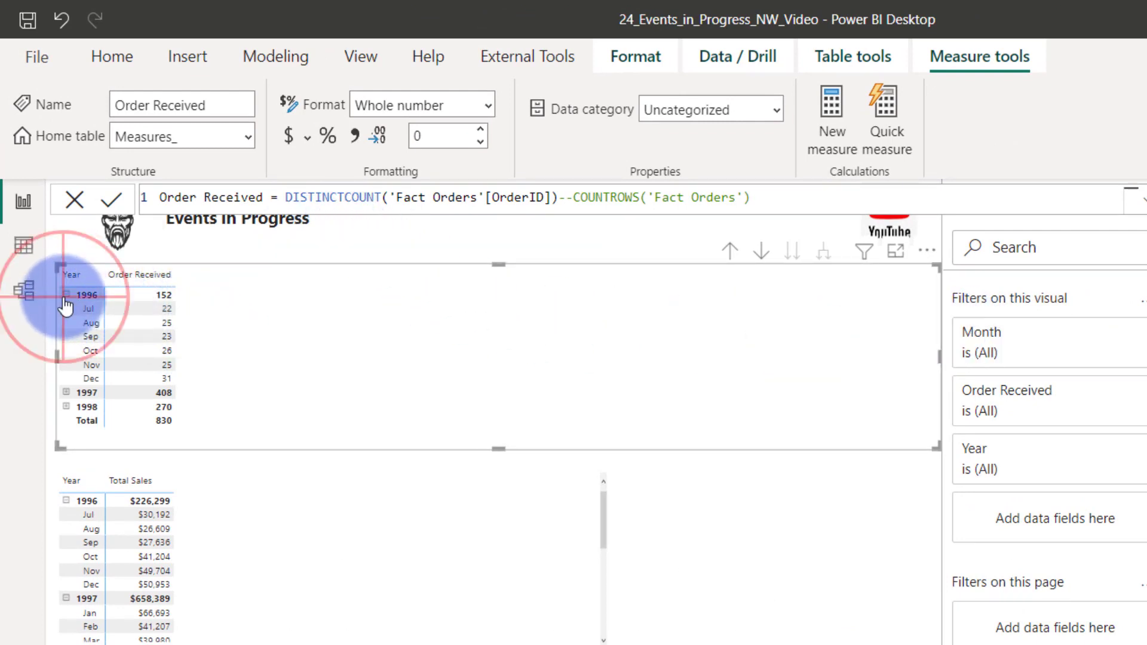
pyautogui.click(285, 313)
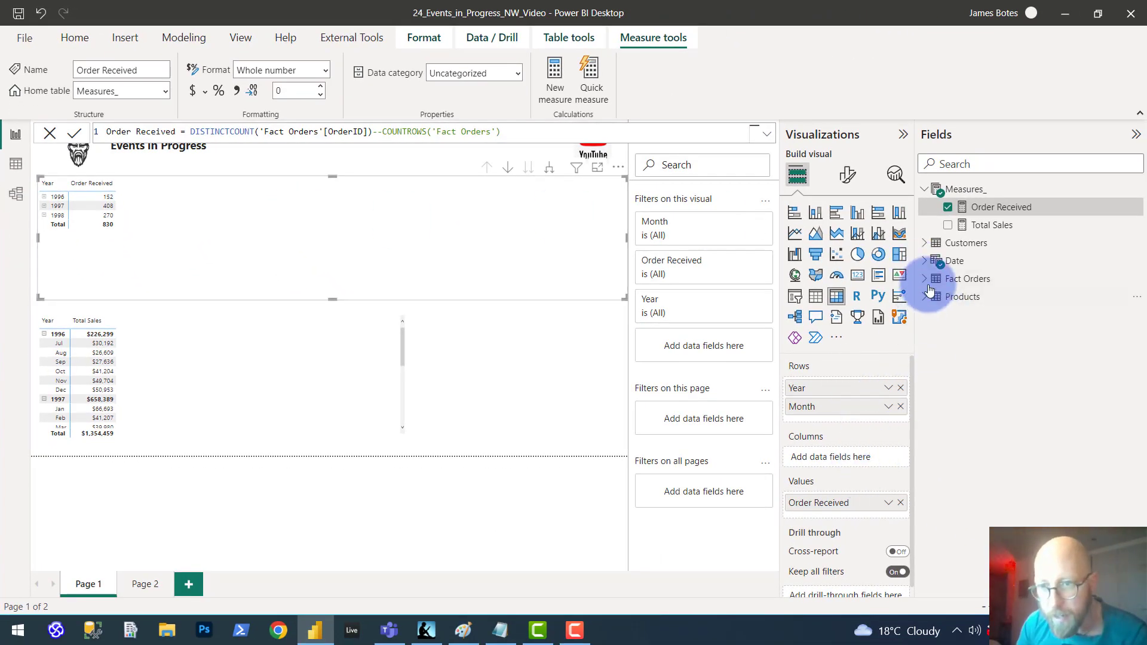
# Add Day from the Date table below Month in the matrix rows and expand 1996 down to the days of July
pyautogui.click(925, 260)
pyautogui.moveTo(993, 316); pyautogui.dragTo(874, 413)
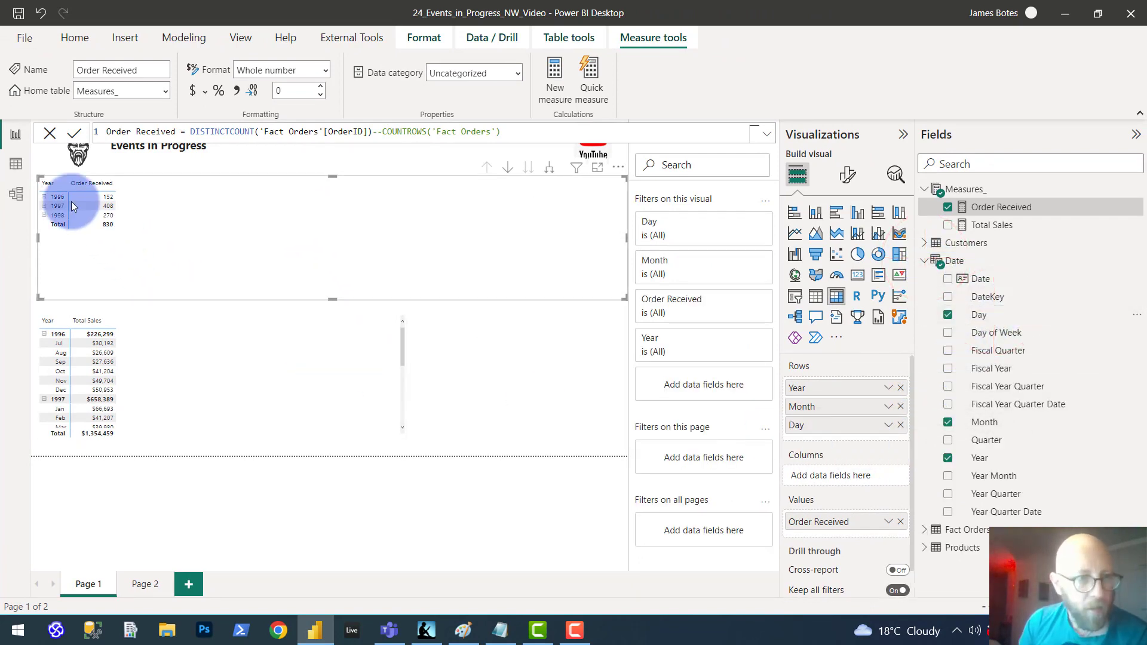
pyautogui.click(44, 197)
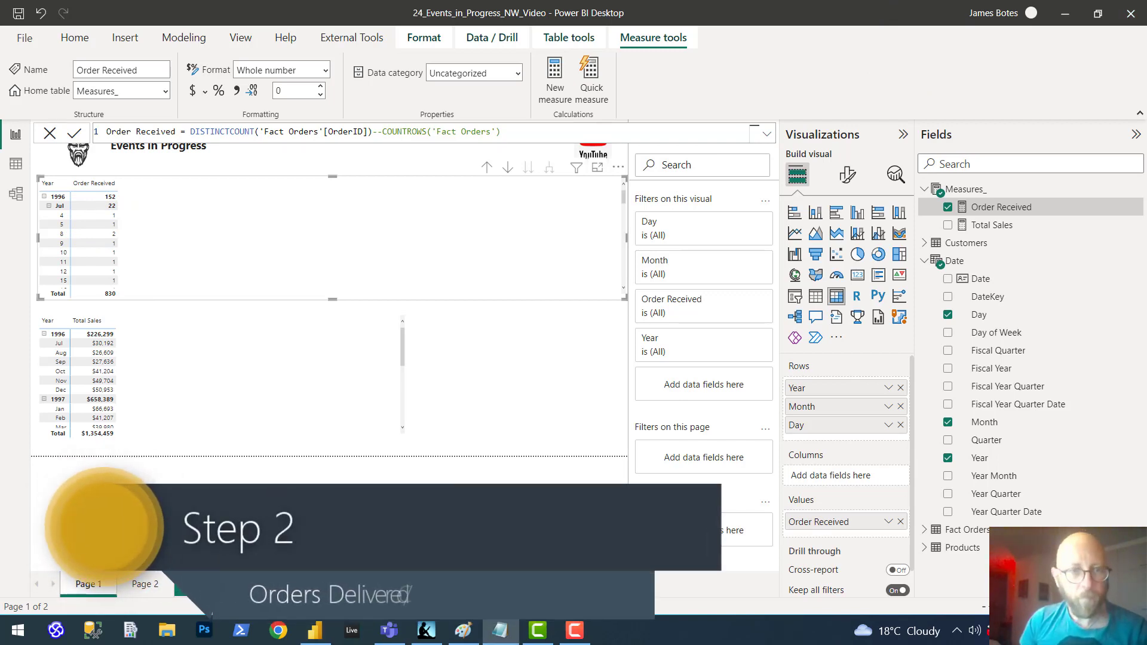
# Create an Orders Delivered 1 measure in Measures_ that calculates DISTINCTCOUNT of Fact Orders OrderID with USERELATIONSHIP between Fact Orders Delivery Date and Date
pyautogui.click(970, 188)
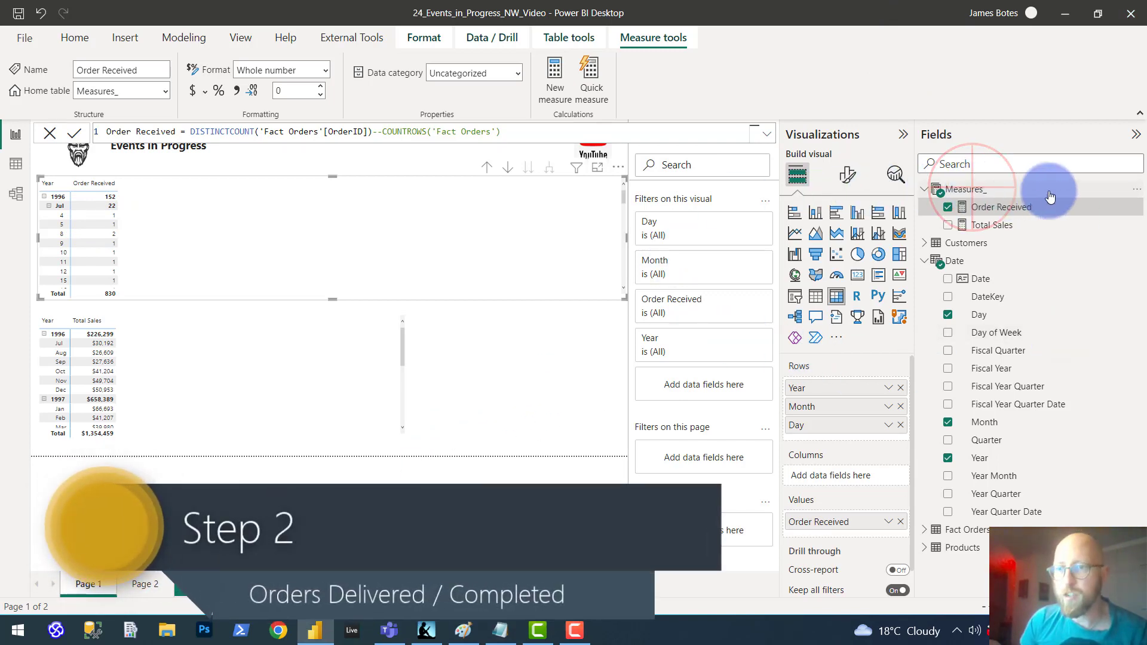
pyautogui.click(1136, 189)
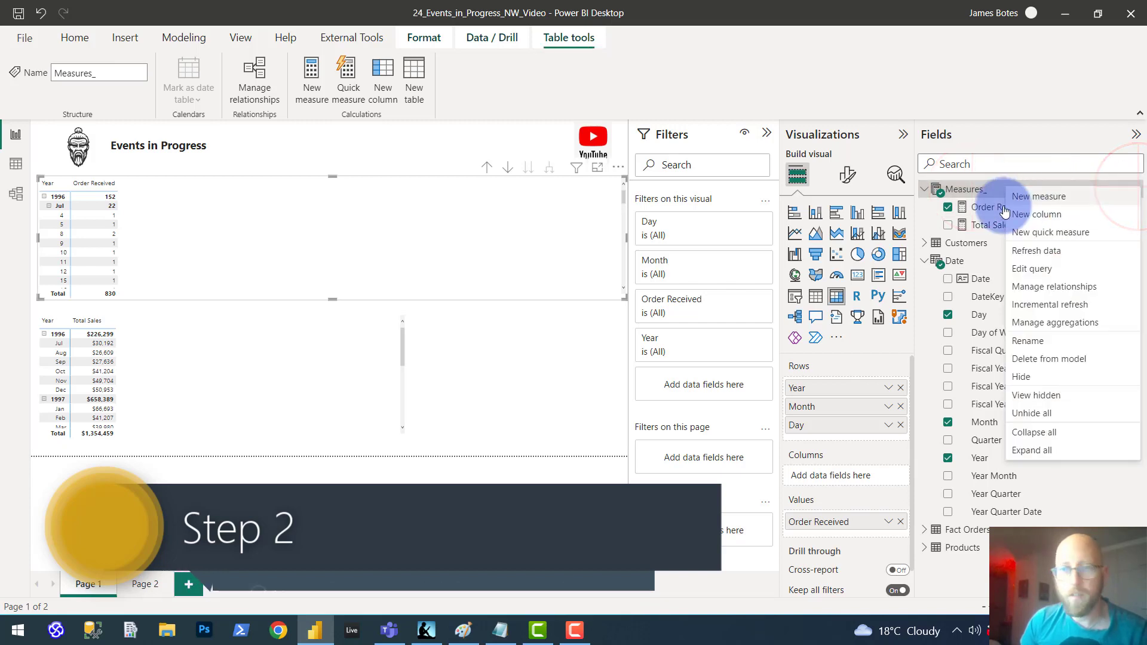
pyautogui.click(1023, 179)
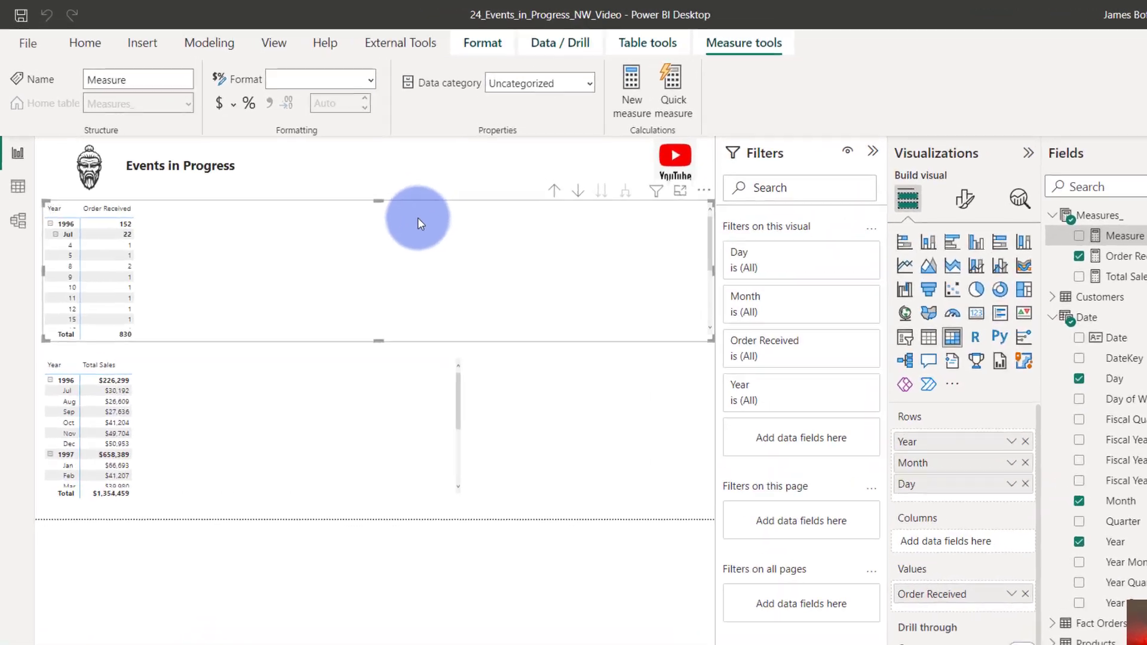
pyautogui.write("Orders Delivered 1 = VAR Result =     CALCULATE(         DISTINCTCOUNT('Fact Orders'[OrderID]), ---COUNTROWS('Fact Orders'),         USERELATIONSHIP('Fact Orders'[Delivery Date], 'Date'[Date])     ) Return   Result")
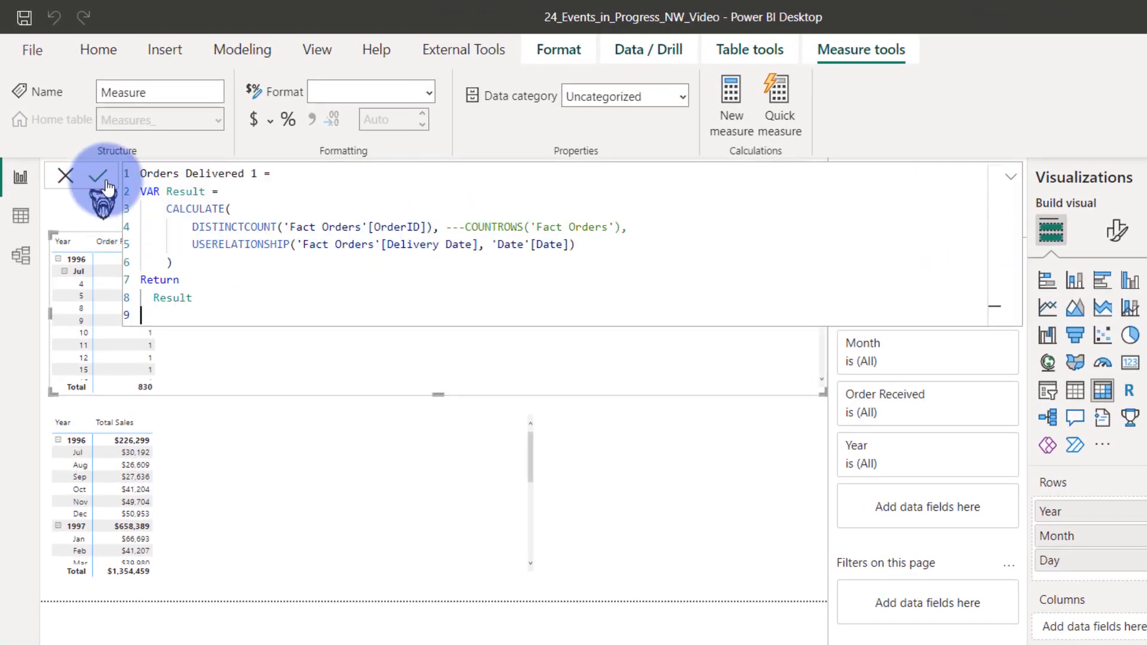
pyautogui.click(168, 202)
pyautogui.moveTo(191, 227); pyautogui.dragTo(432, 230)
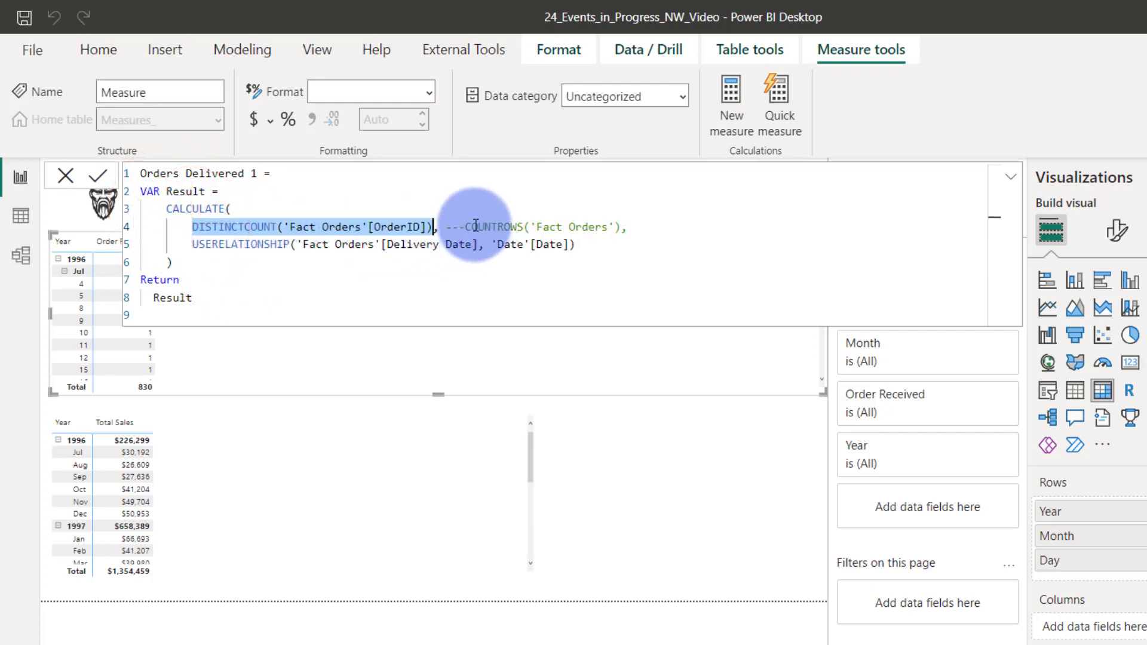
pyautogui.click(434, 226)
pyautogui.moveTo(194, 243); pyautogui.dragTo(297, 245)
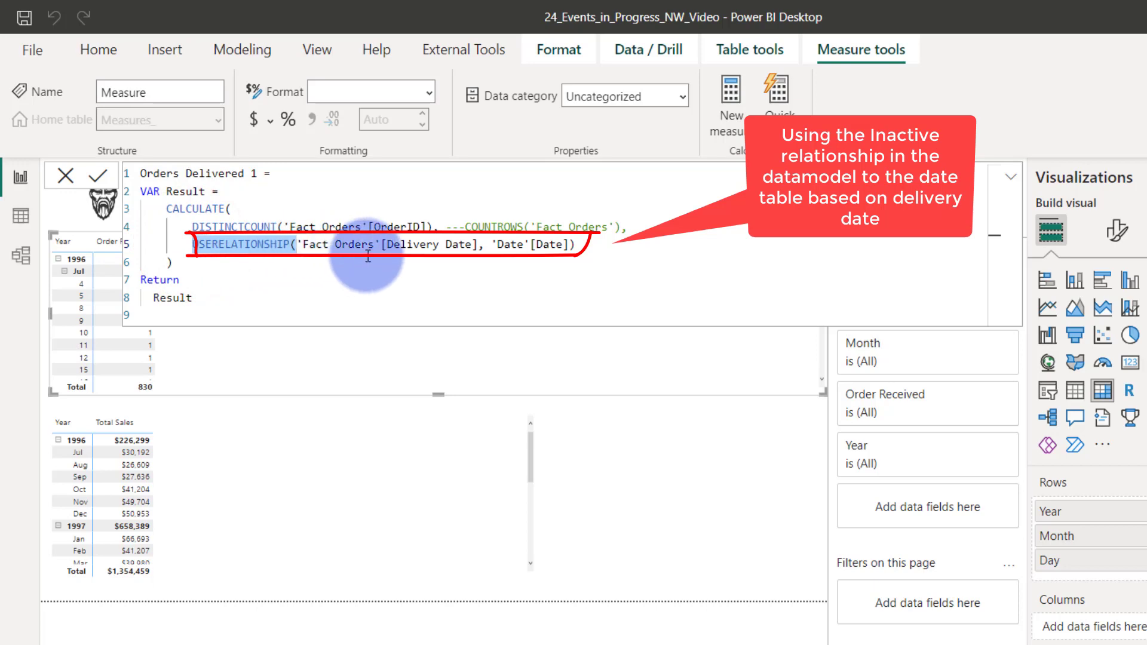
pyautogui.moveTo(504, 243); pyautogui.dragTo(564, 244)
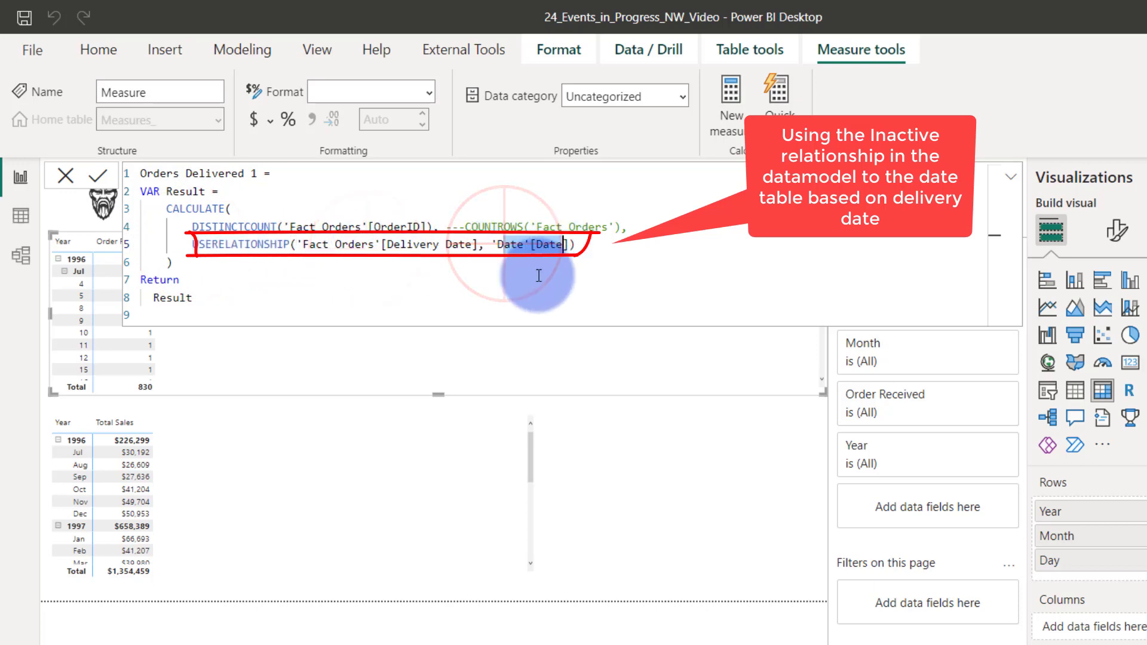
pyautogui.click(97, 175)
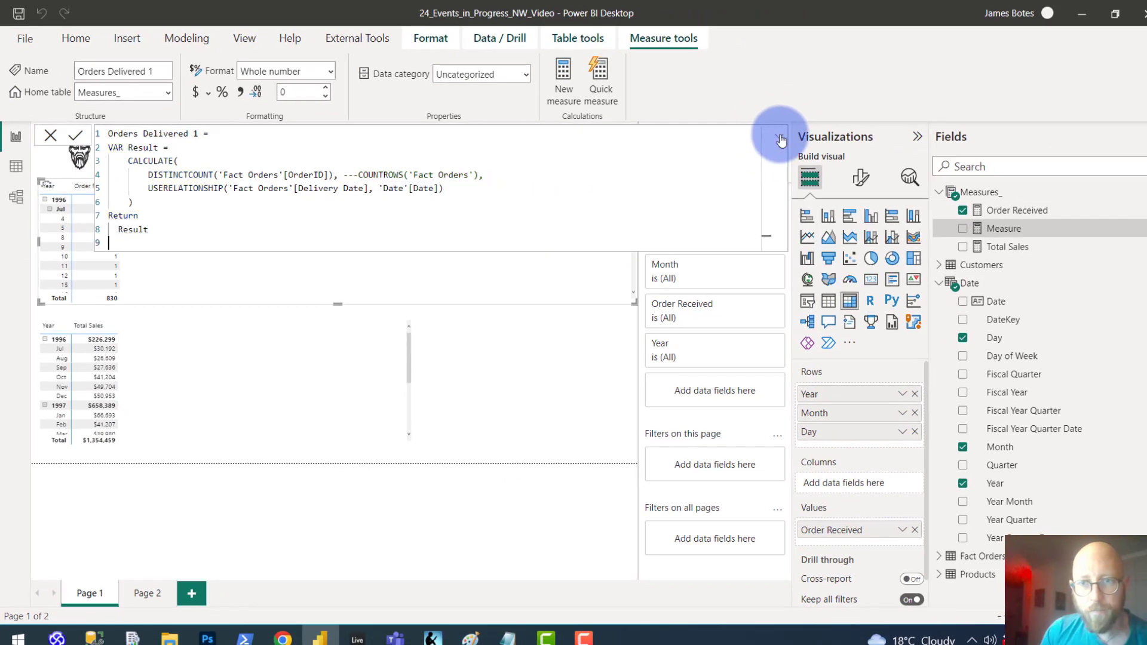
pyautogui.click(1009, 179)
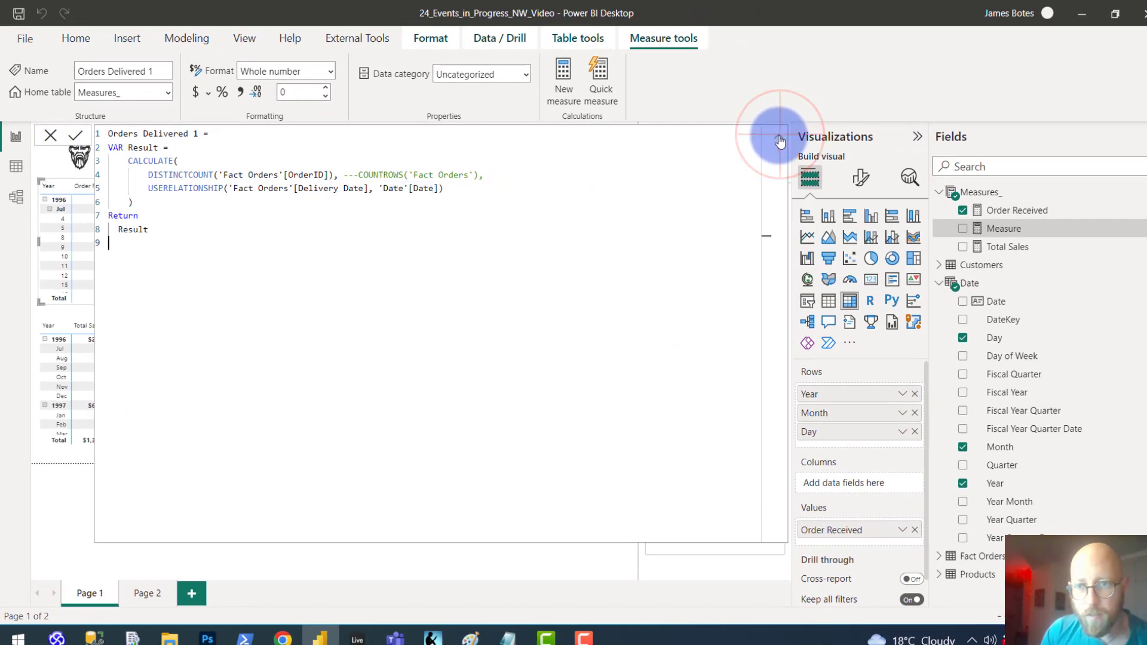
pyautogui.click(779, 140)
# Add the Orders Delivered 1 measure to the upper matrix's values beside Order Received
pyautogui.click(1021, 233)
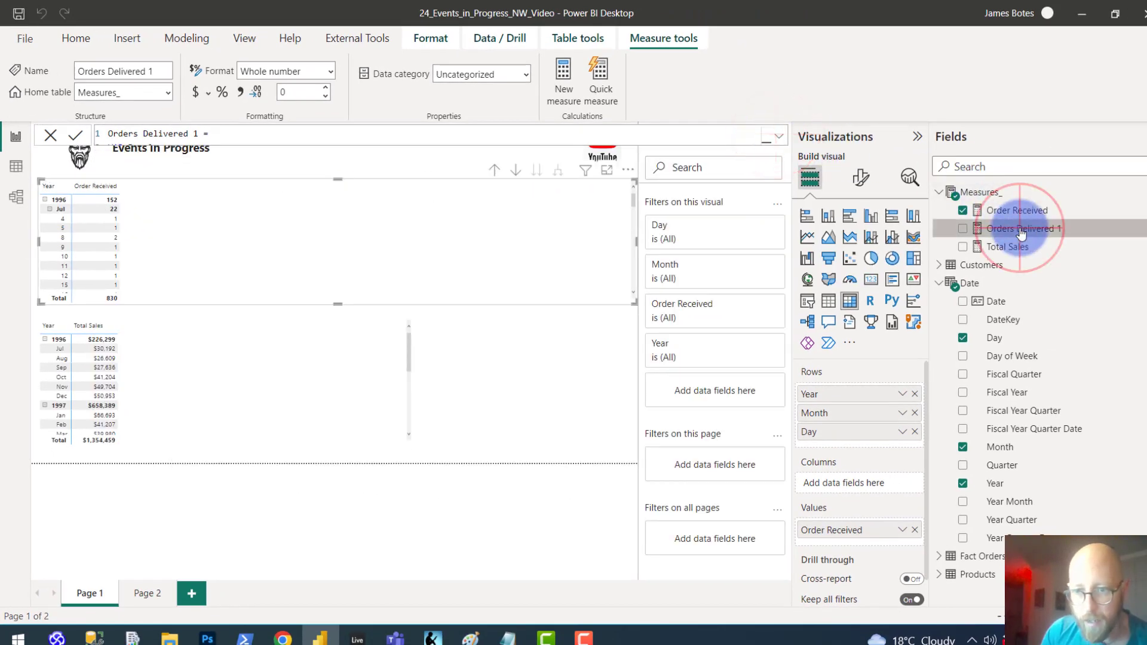
pyautogui.moveTo(1010, 227); pyautogui.dragTo(894, 536)
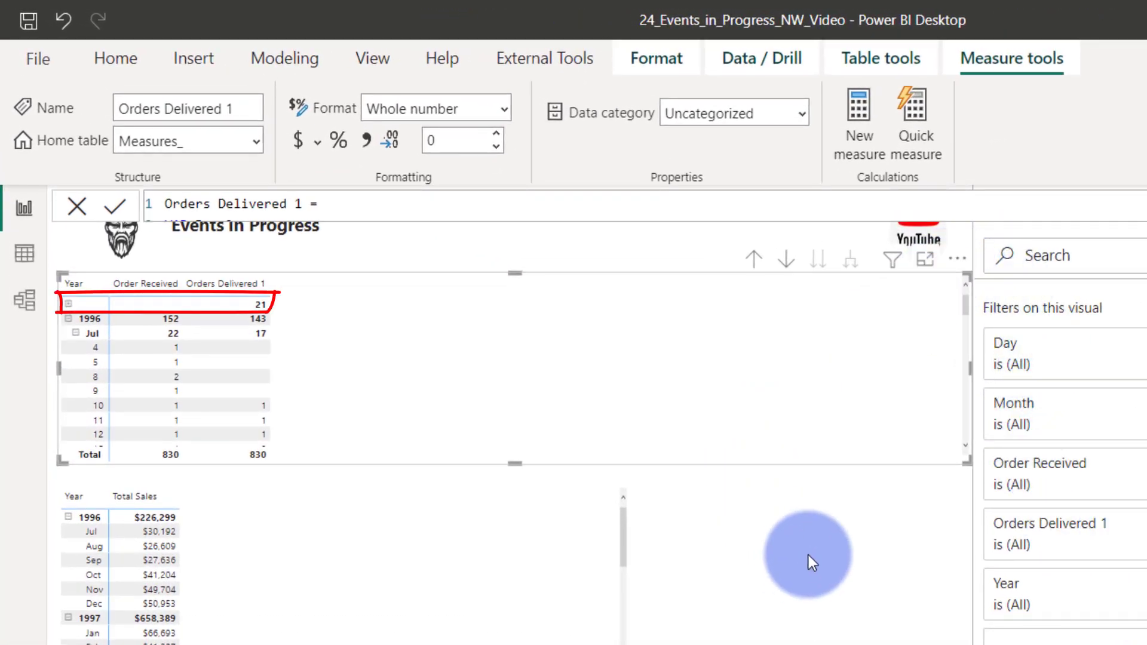
pyautogui.click(808, 556)
pyautogui.click(486, 398)
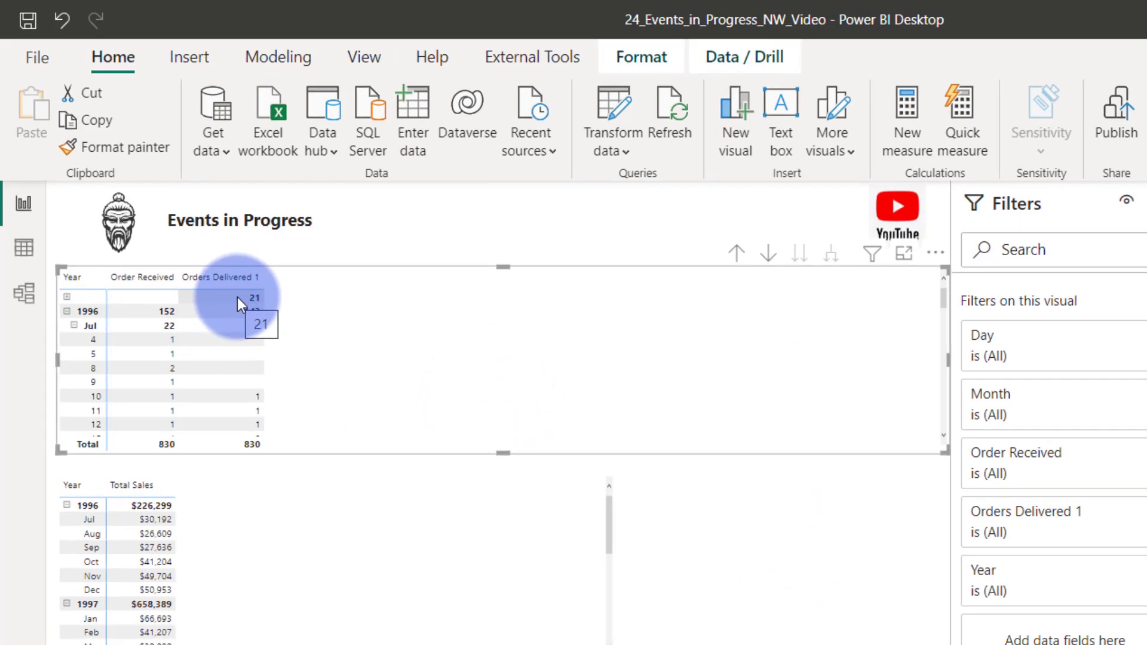
# Sort the Fact Orders table by Delivery Date ascending, examine the rows with blank delivery dates, and return to the report
pyautogui.click(24, 247)
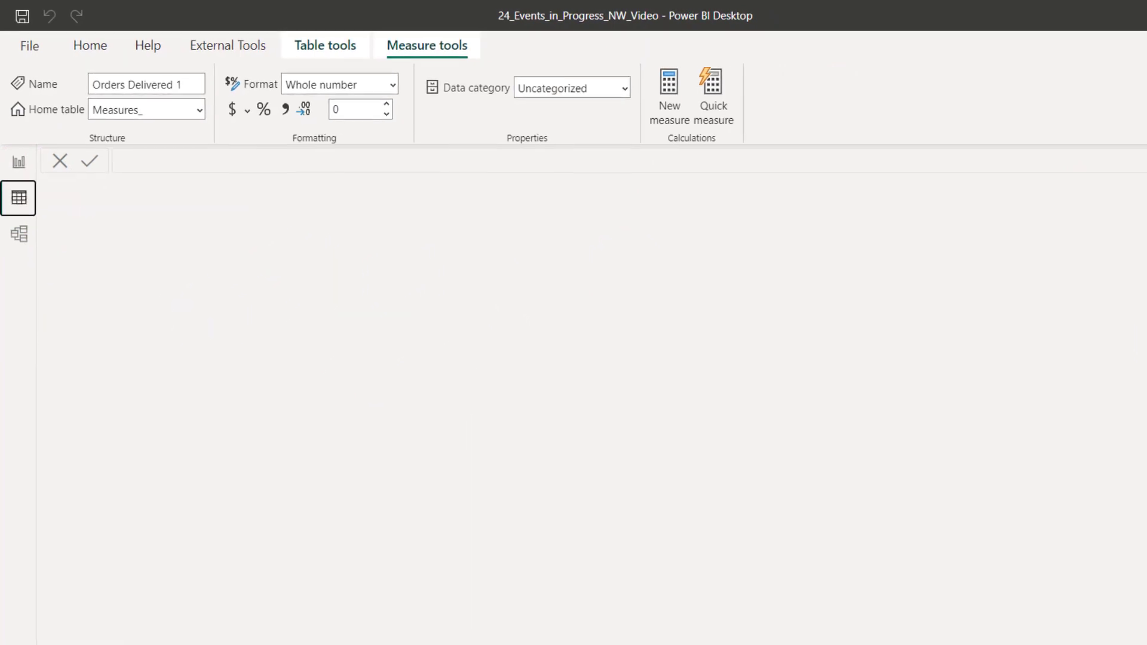
pyautogui.click(1065, 297)
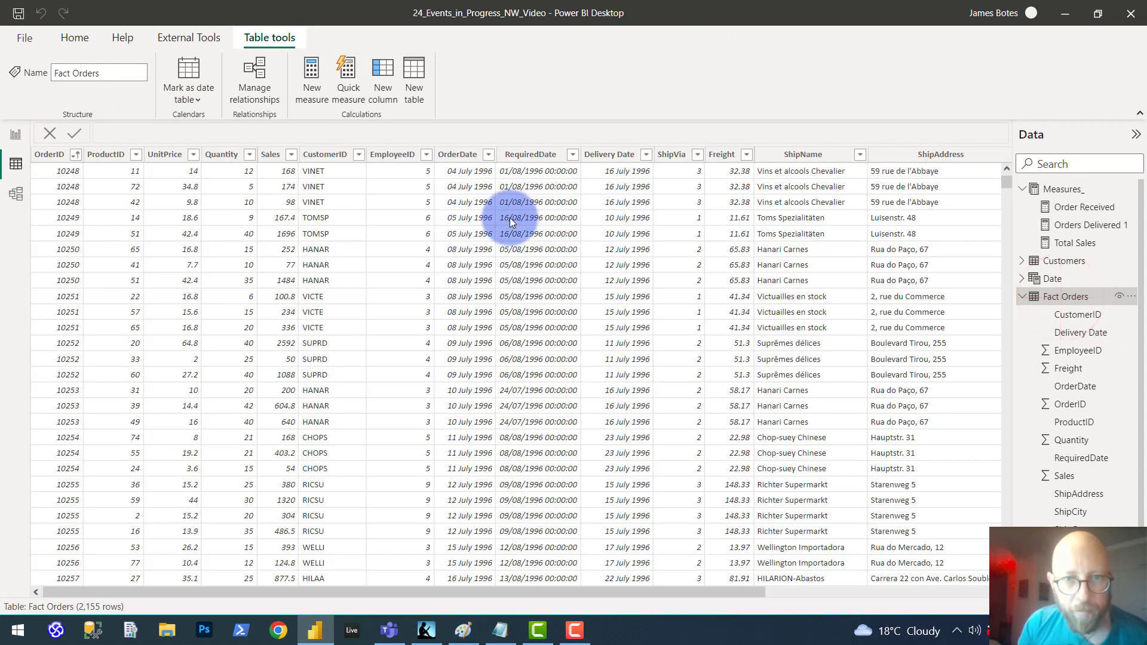
pyautogui.click(646, 155)
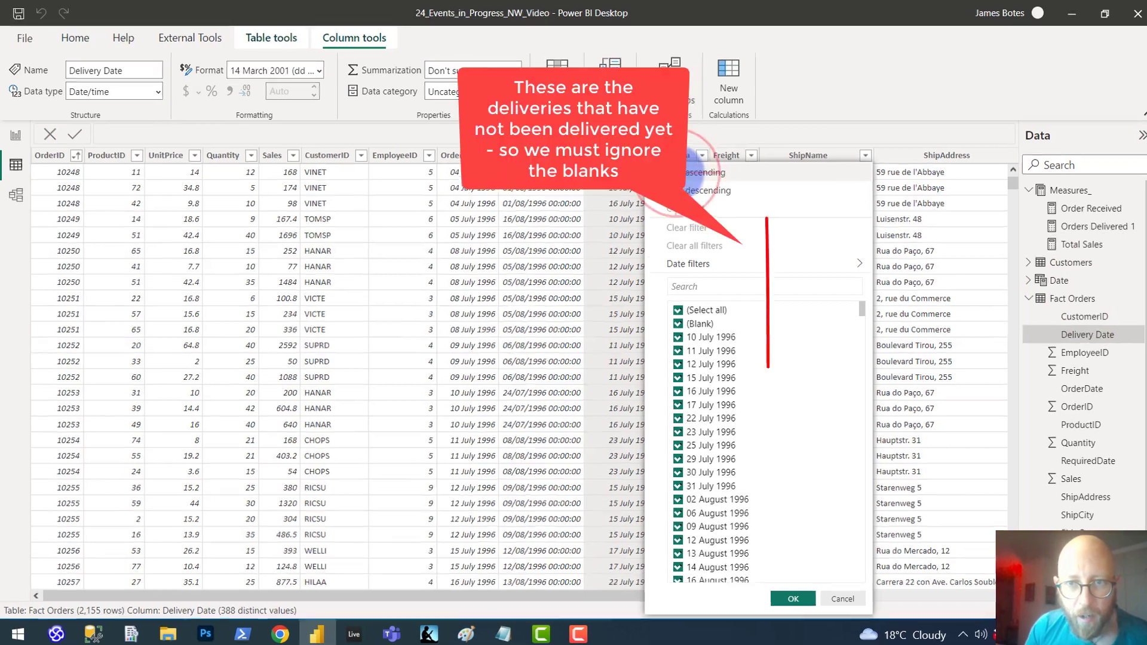
pyautogui.click(671, 170)
pyautogui.scroll(-10, 755, 218)
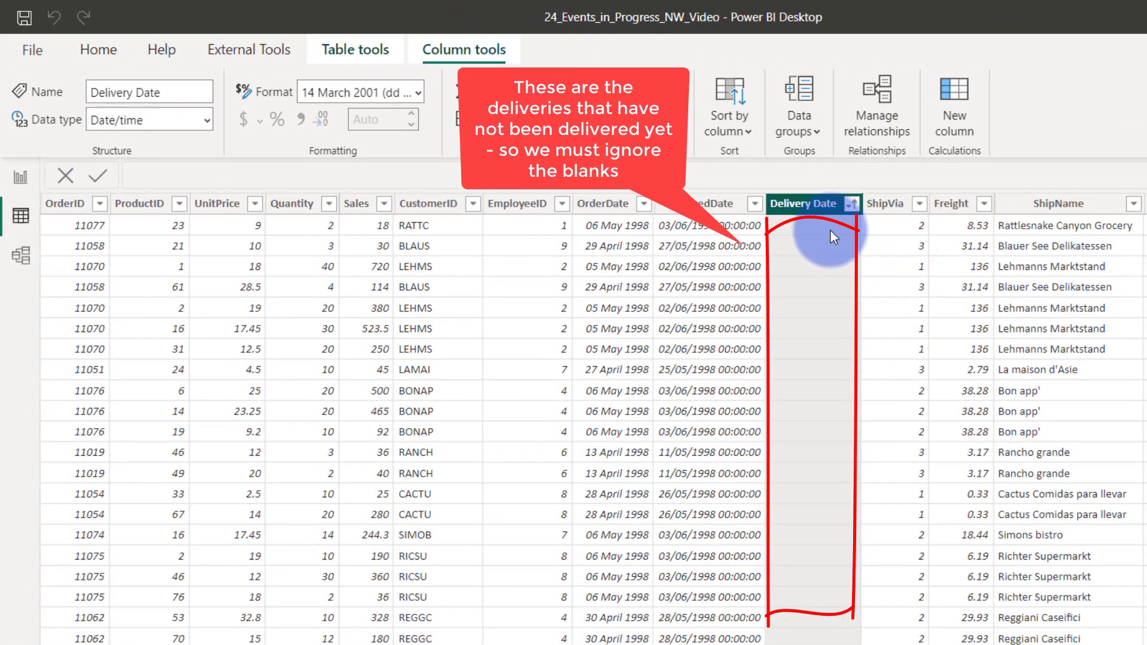
pyautogui.scroll(-8, 813, 280)
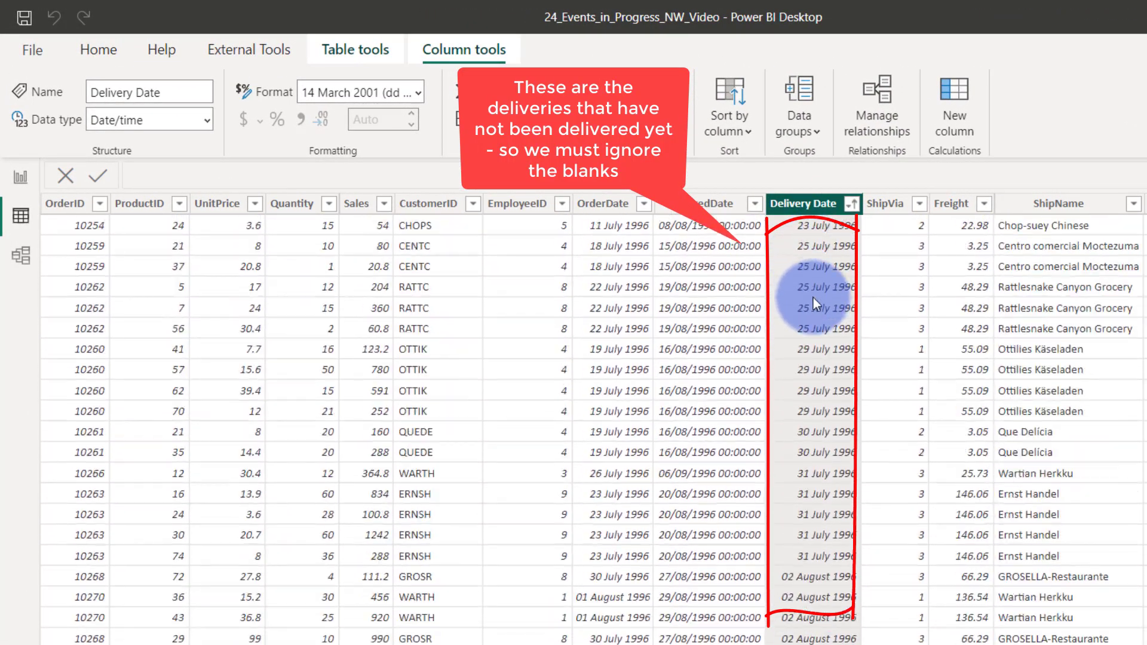
pyautogui.scroll(9, 815, 291)
pyautogui.click(21, 177)
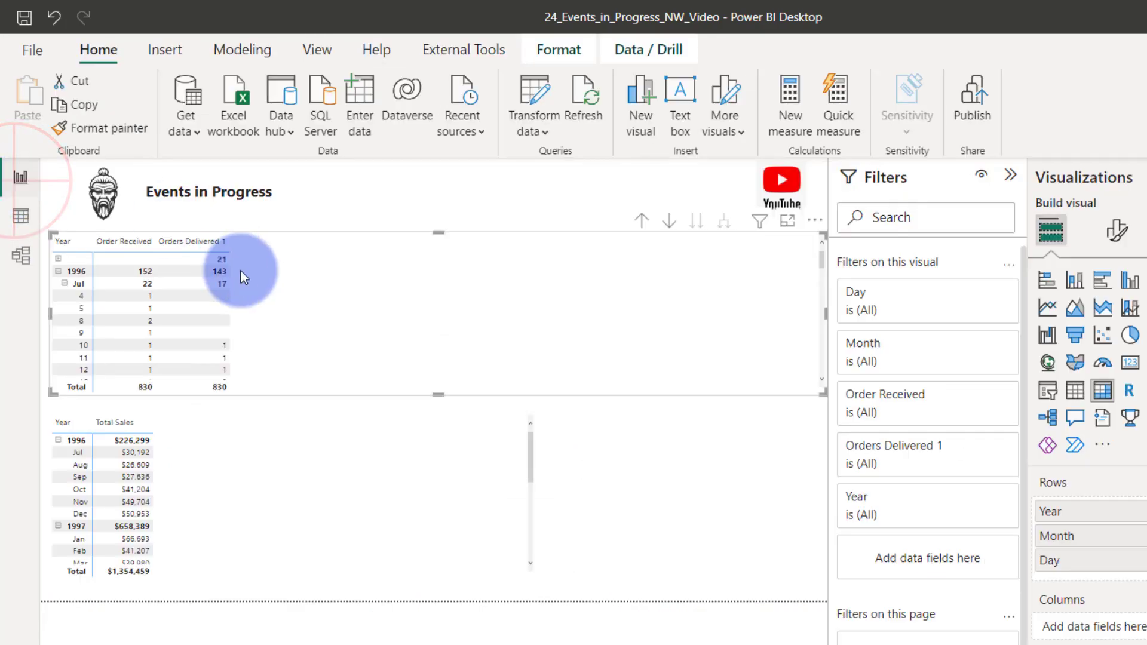
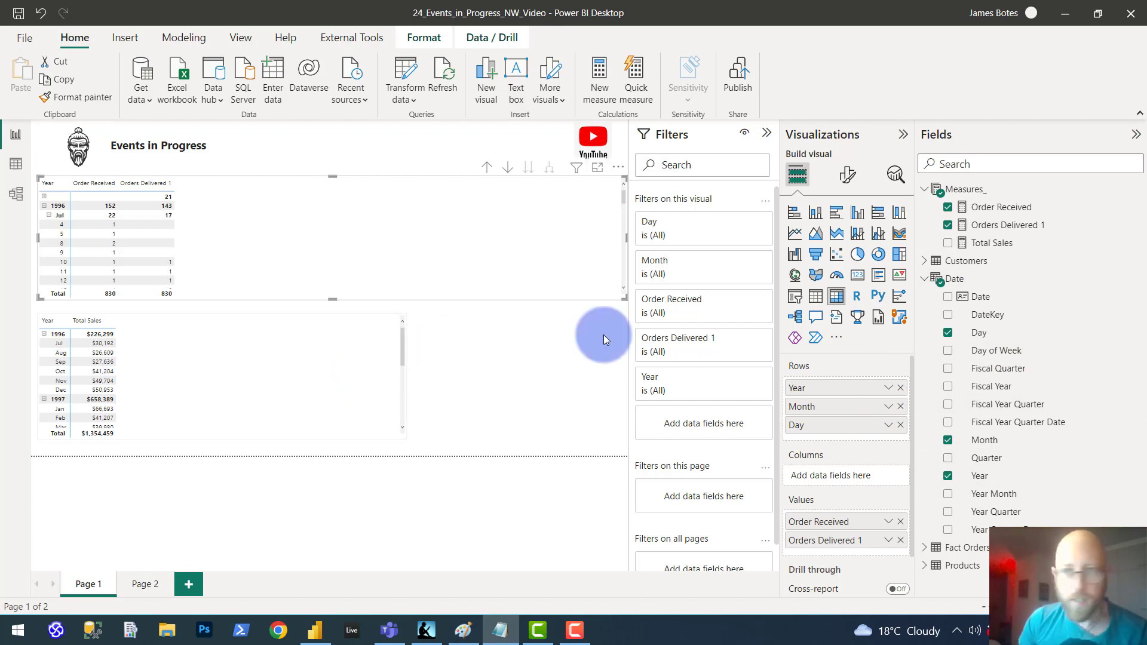
# Rewrite Orders Delivered 1 as Orders Delivered, with CurrentDeliveryDate = max('Fact Orders'[Delivery Date]) and Result returned only IF NOT ISBLANK(CurrentDeliveryDate)
pyautogui.click(980, 194)
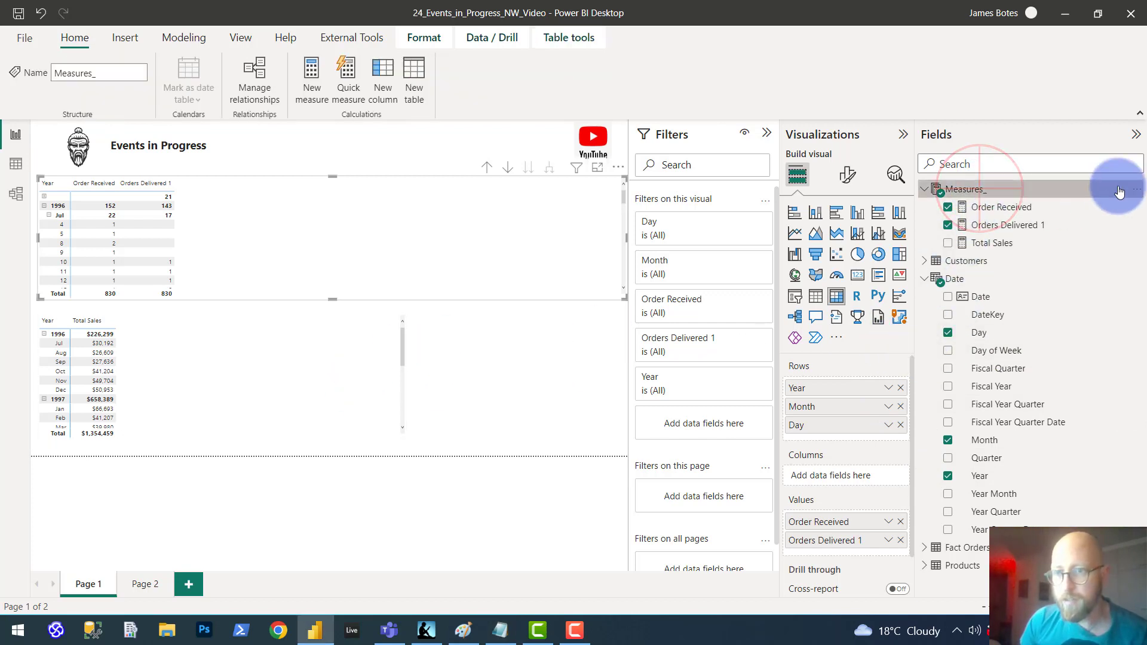
pyautogui.click(1032, 232)
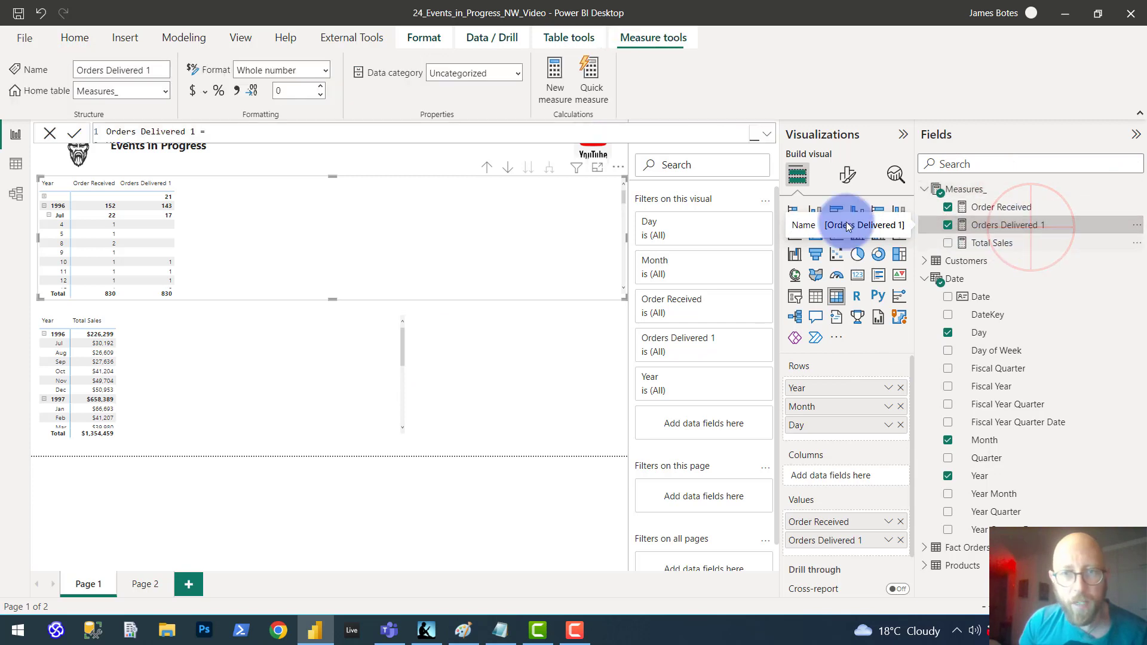
pyautogui.click(767, 135)
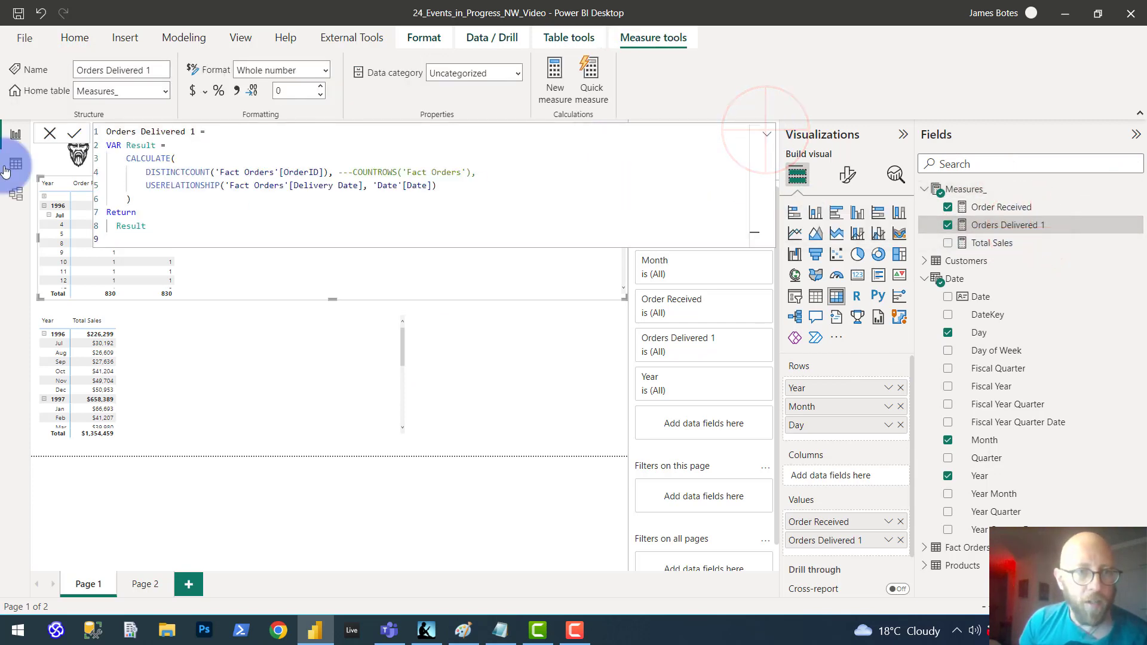
pyautogui.moveTo(118, 201); pyautogui.dragTo(84, 154)
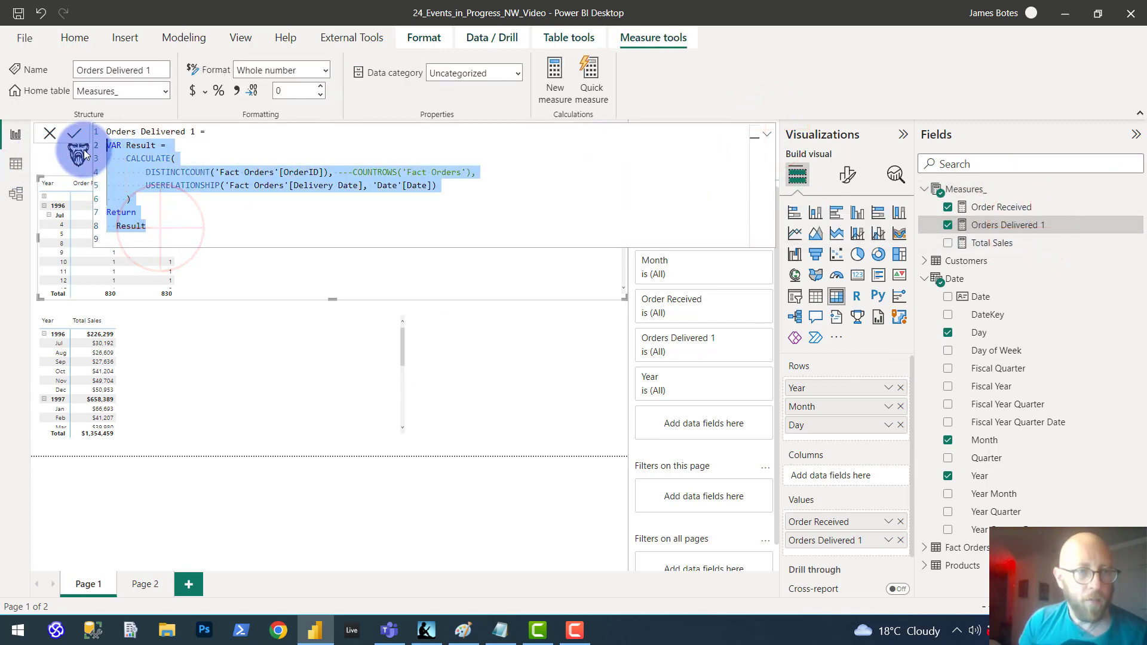
pyautogui.click(170, 206)
pyautogui.hotkey('ctrl', 'a')
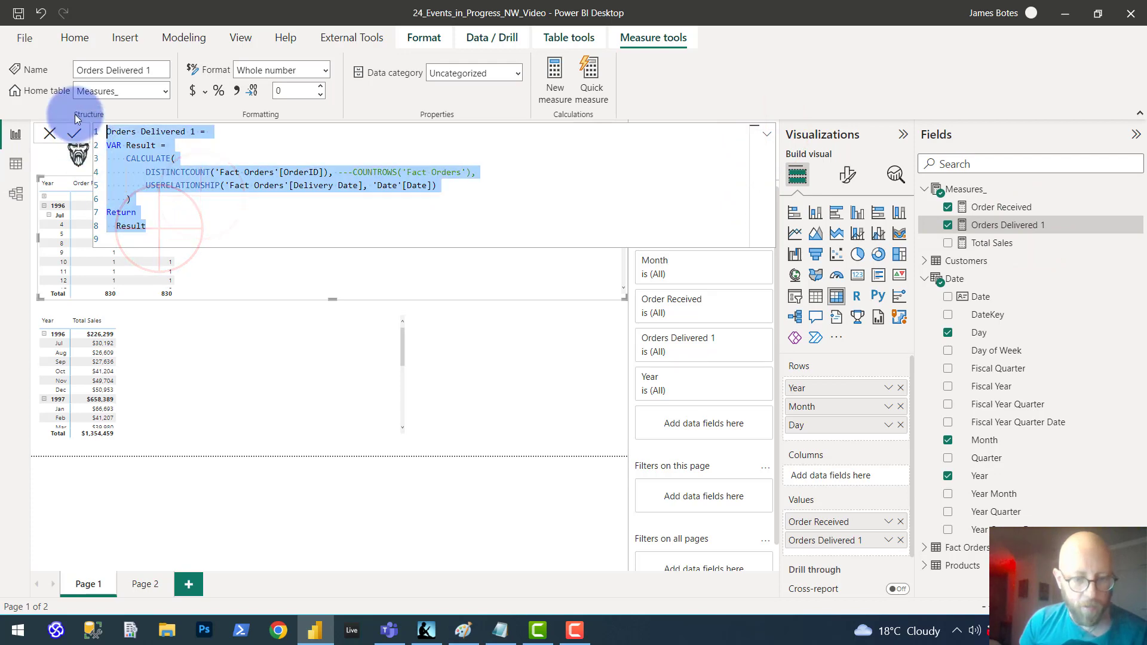
pyautogui.write("Orders Delivered = VAR CurrentDeliveryDate = max('Fact Orders'[Delivery Date]) VAR Result =     CALCULATE(         DISTINCTCOUNT('Fact Orders'[OrderID]),--COUNTROWS('Fact Orders'),         USERELATIONSHIP('Fact Orders'[Delivery Date], 'Date'[Date])     ) Return     IF (NOT ISBLANK(CurrentDeliveryDate),     Result)")
pyautogui.click(175, 158)
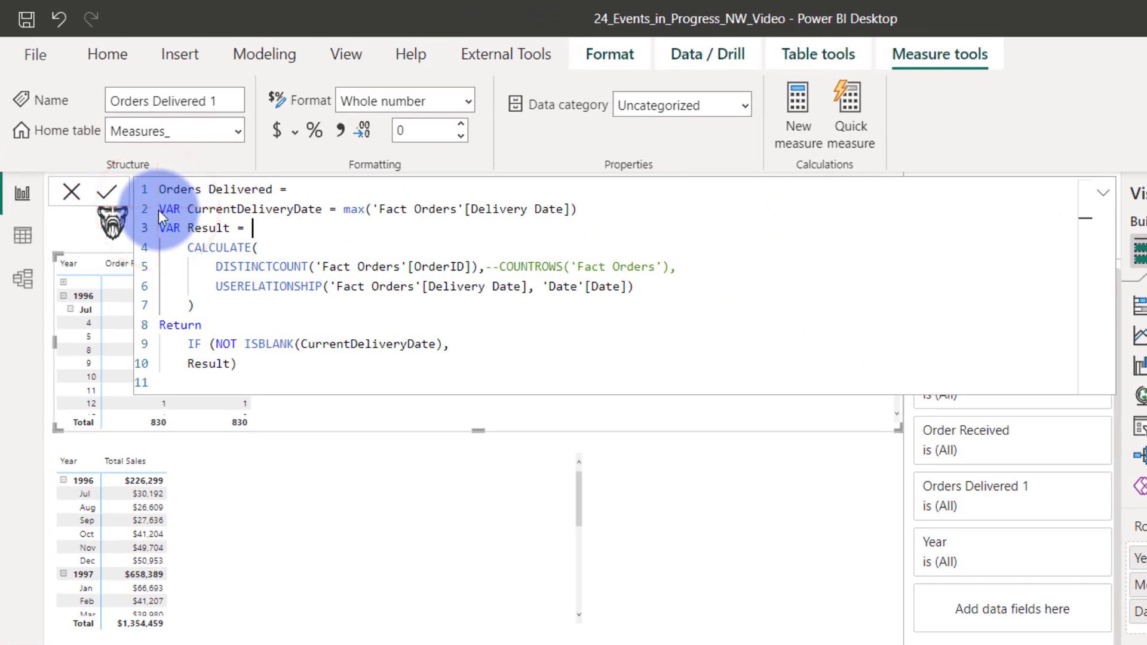
# Review the Orders Delivered formula's CurrentDeliveryDate variable, its CALCULATE expression and the NOT ISBLANK condition in the Return part
pyautogui.click(232, 210)
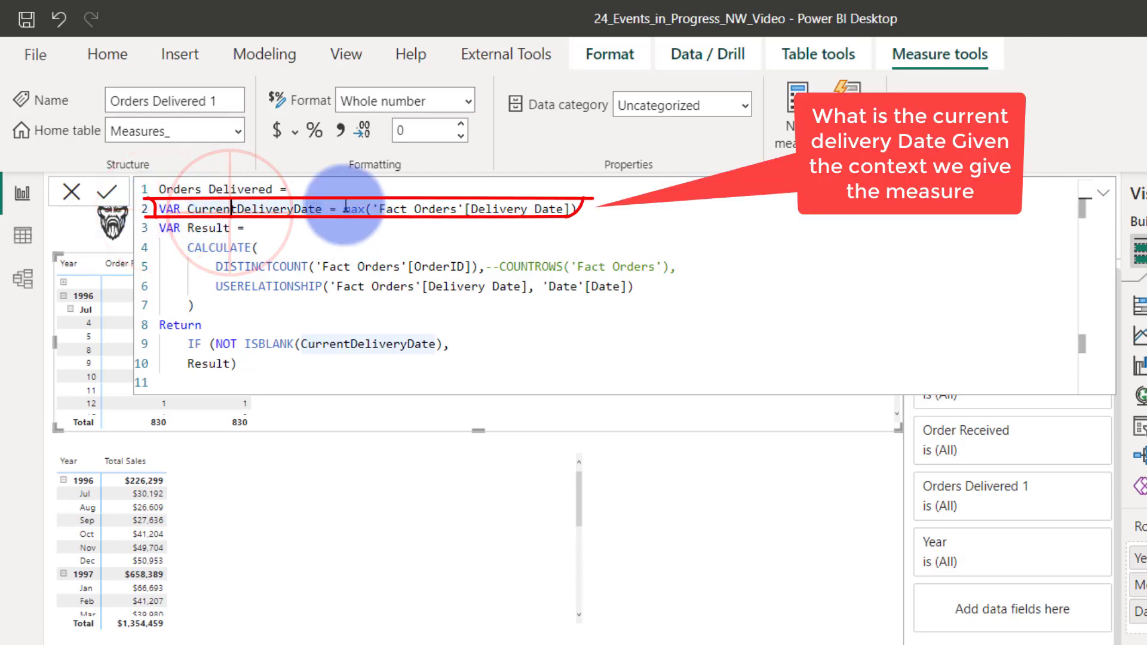
pyautogui.moveTo(346, 209); pyautogui.dragTo(579, 208)
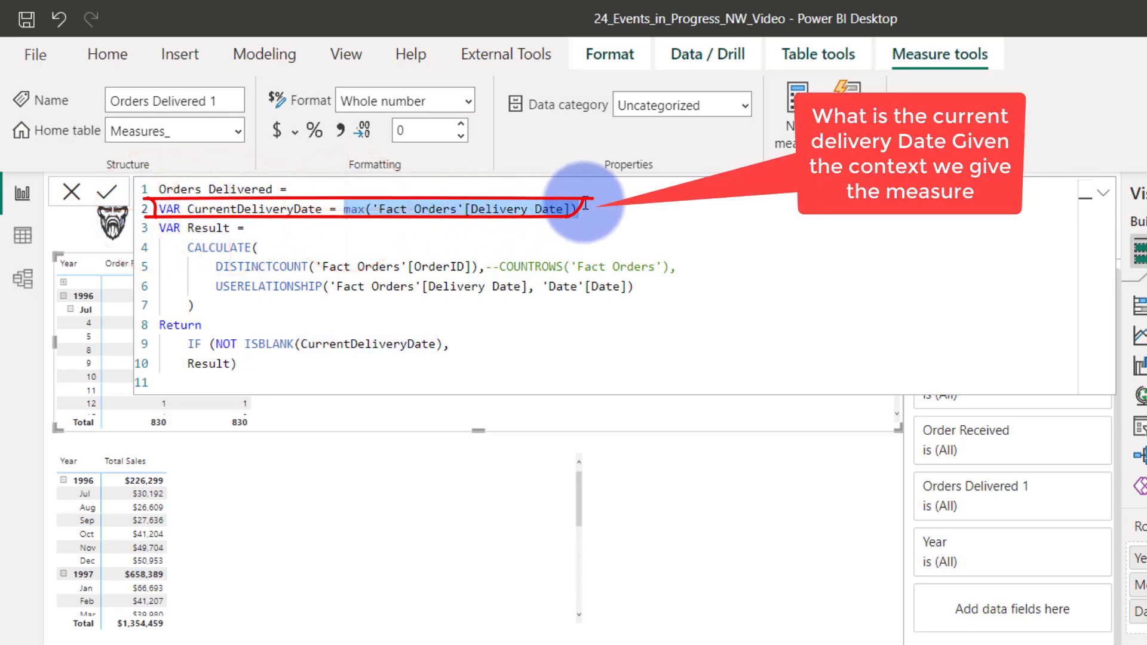
pyautogui.click(481, 237)
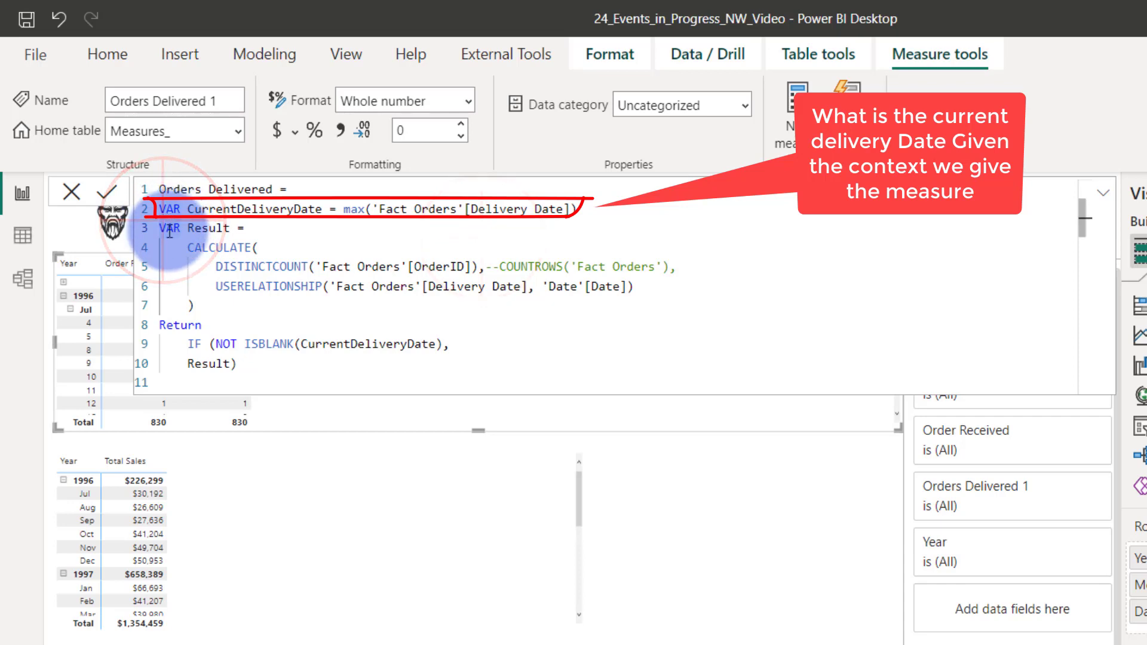
pyautogui.moveTo(166, 233); pyautogui.dragTo(226, 313)
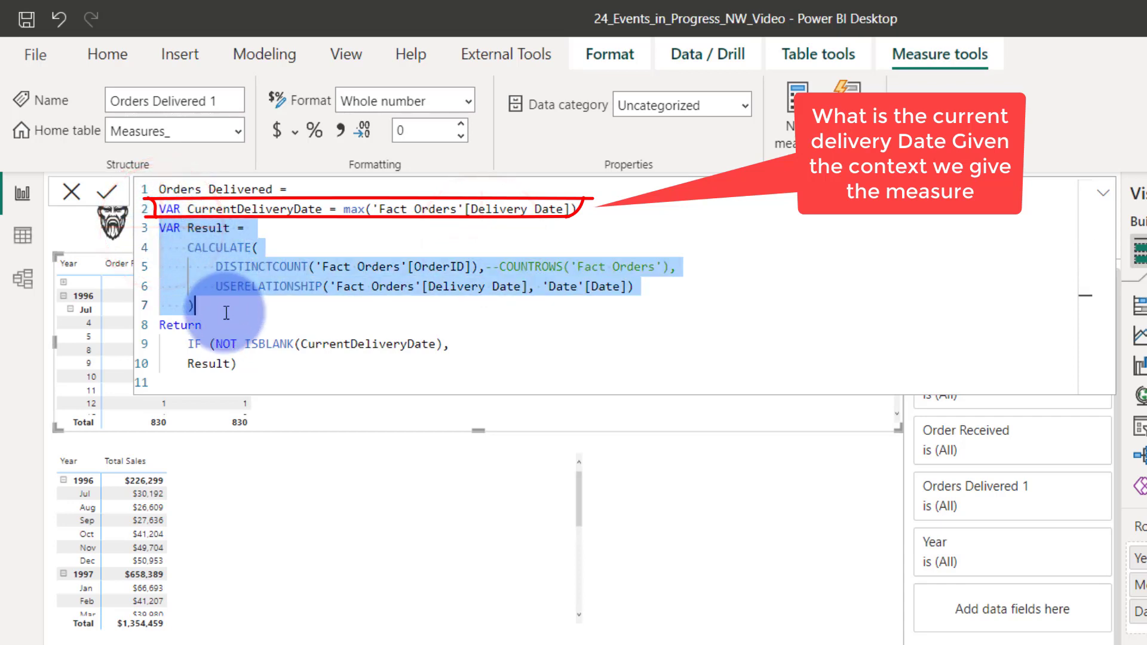
pyautogui.click(264, 286)
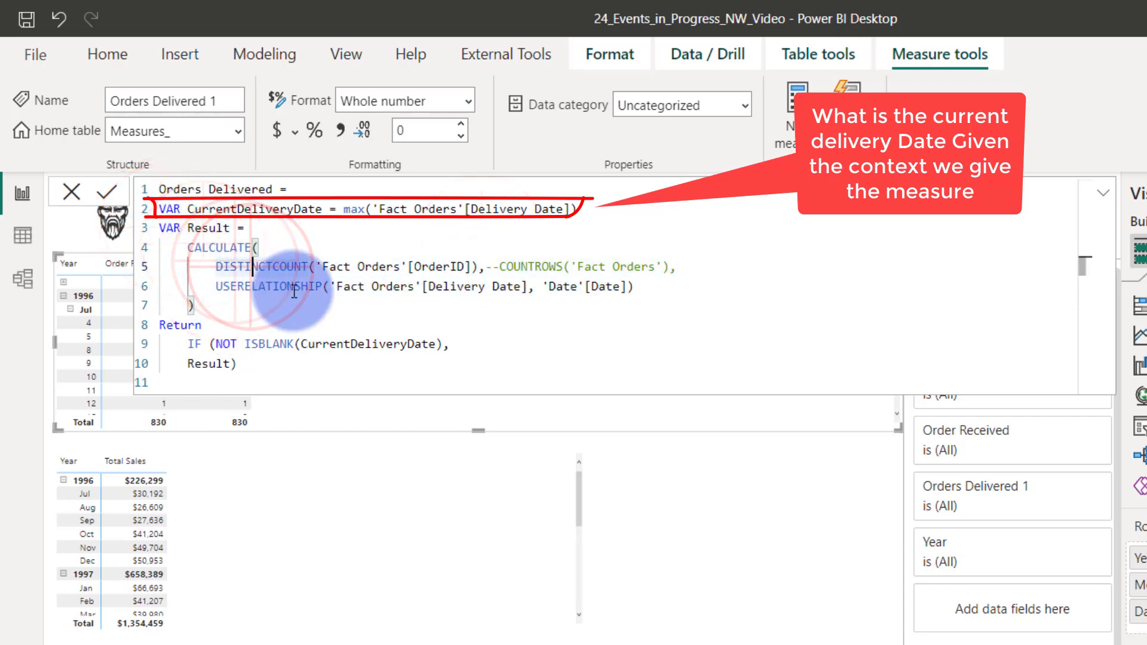
pyautogui.moveTo(264, 286); pyautogui.dragTo(355, 266)
pyautogui.click(313, 323)
pyautogui.click(190, 329)
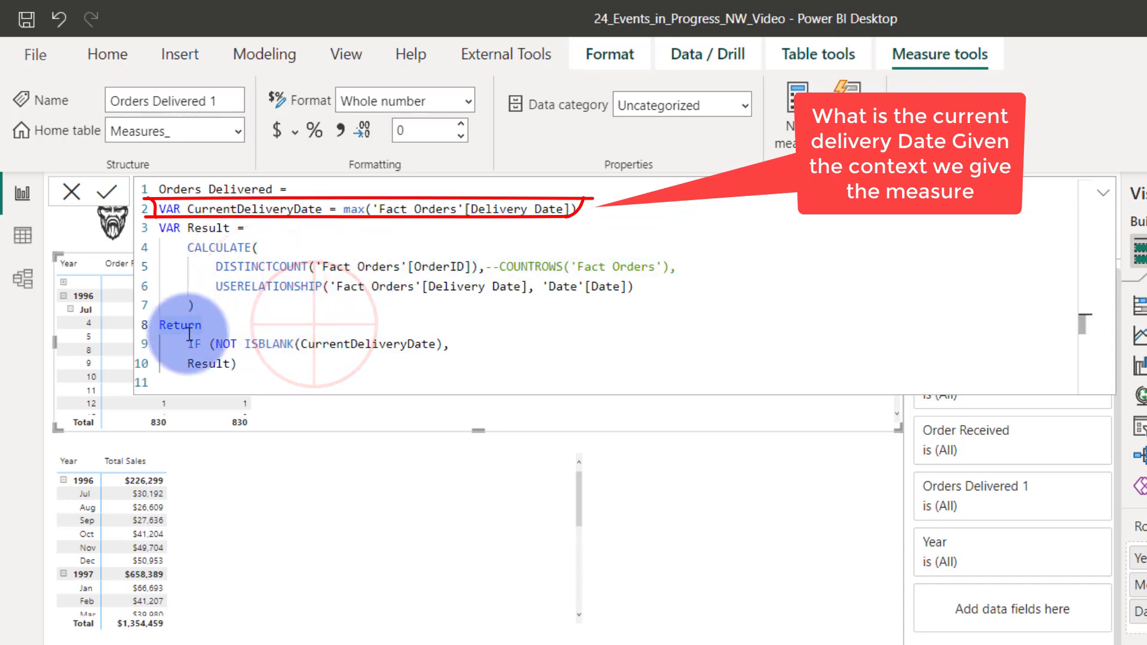
pyautogui.moveTo(216, 345); pyautogui.dragTo(412, 363)
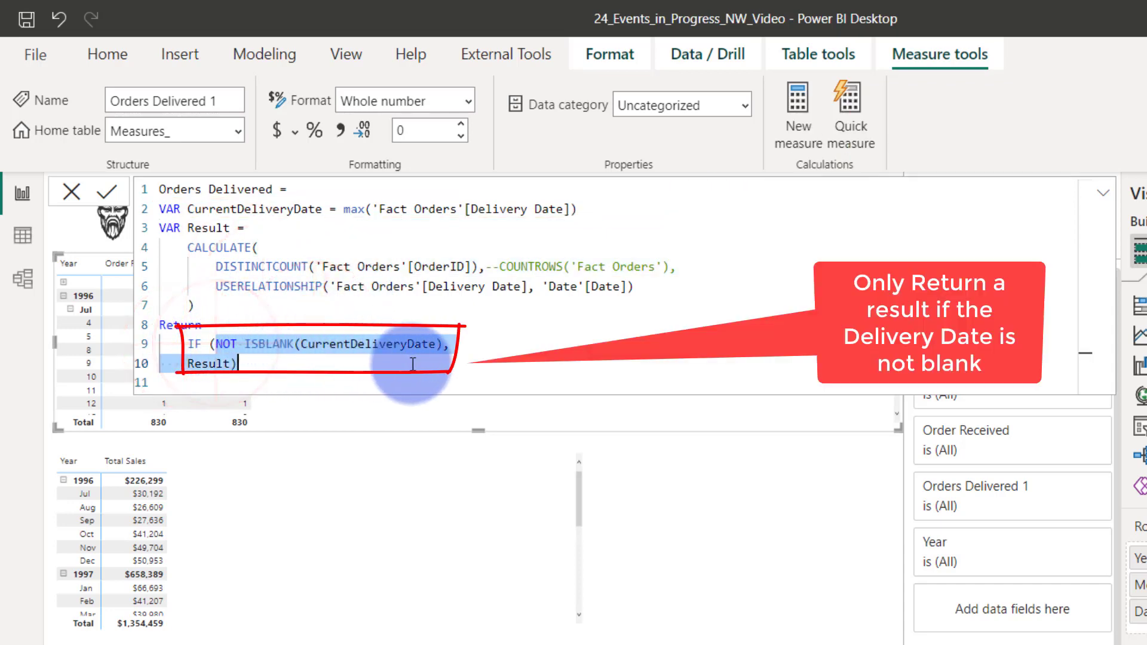
# Commit the Orders Delivered formula and collapse the expanded formula editor
pyautogui.click(242, 364)
pyautogui.click(113, 192)
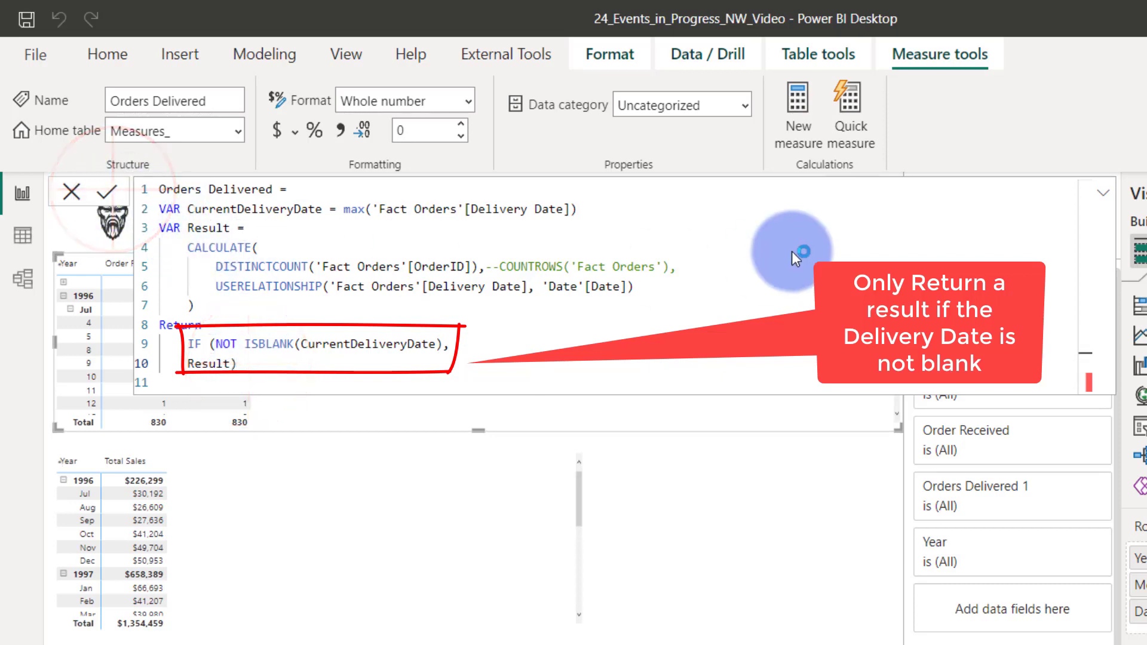
pyautogui.click(1102, 195)
pyautogui.click(1104, 195)
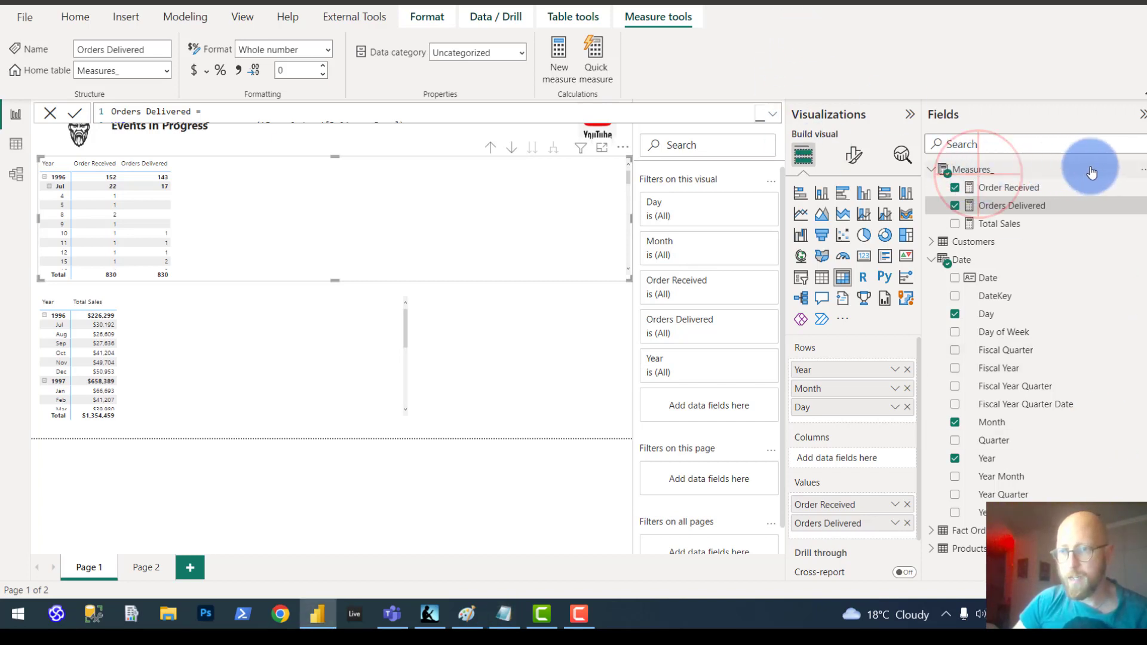
# Add a # Open Orders All measure to Measures_ counting distinct OrderIDs with OrderDate <= MaxDate, Delivery Date > MinDate and REMOVEFILTERS('Date')
pyautogui.click(1127, 169)
pyautogui.rightClick(1136, 170)
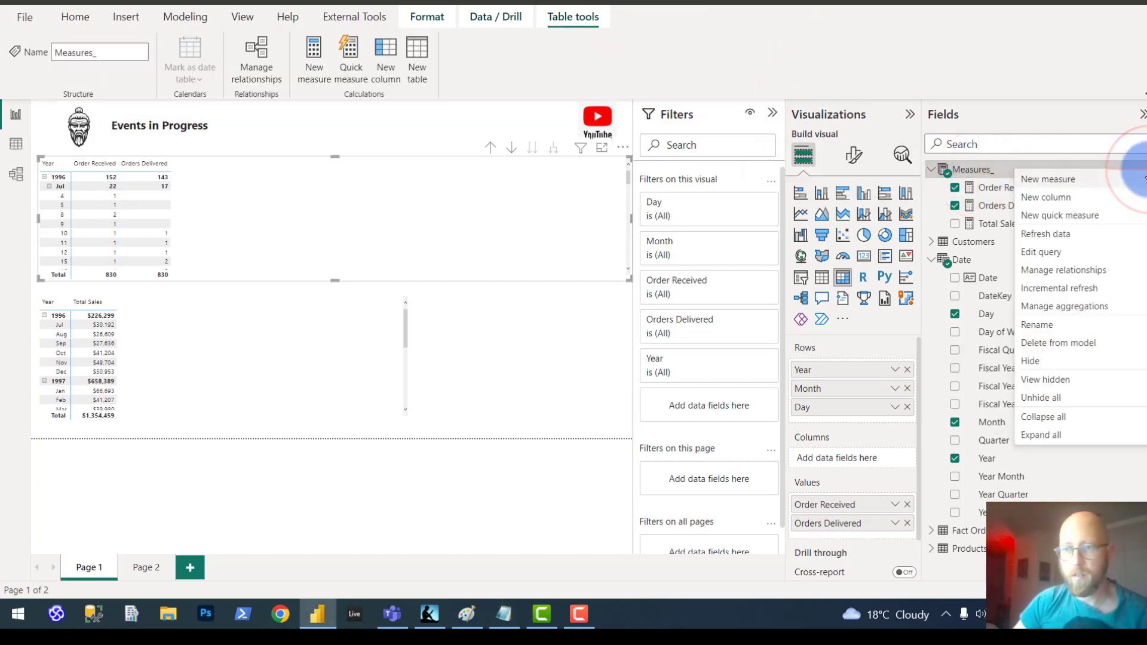
pyautogui.click(1064, 179)
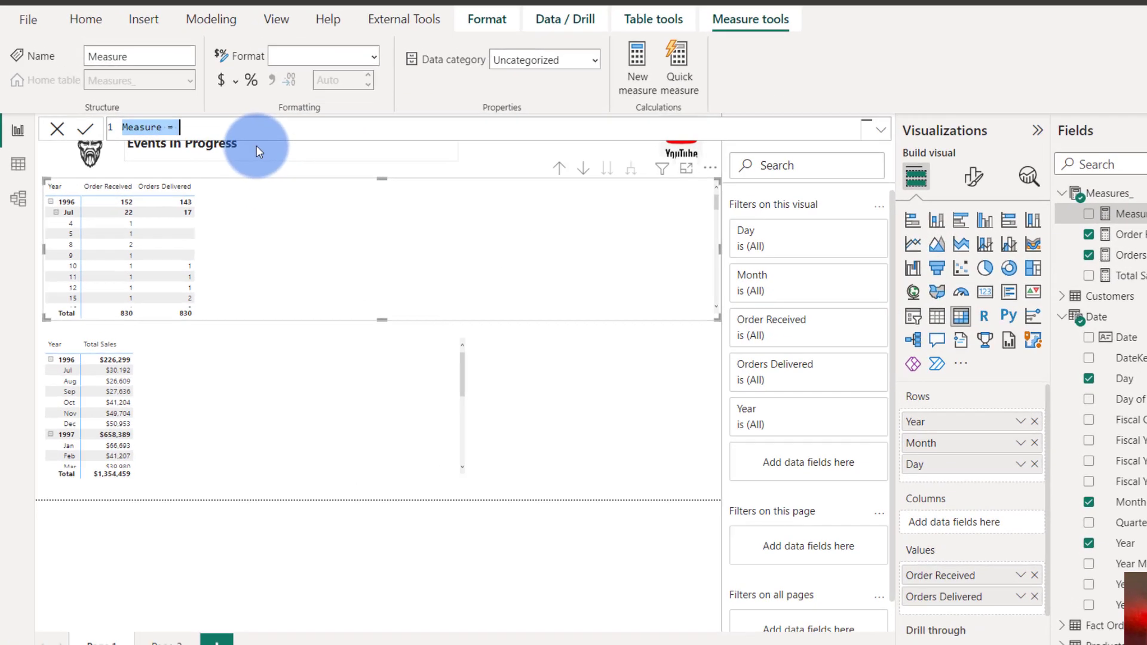
pyautogui.hotkey('ctrl', 'v')
pyautogui.click(300, 152)
pyautogui.click(271, 222)
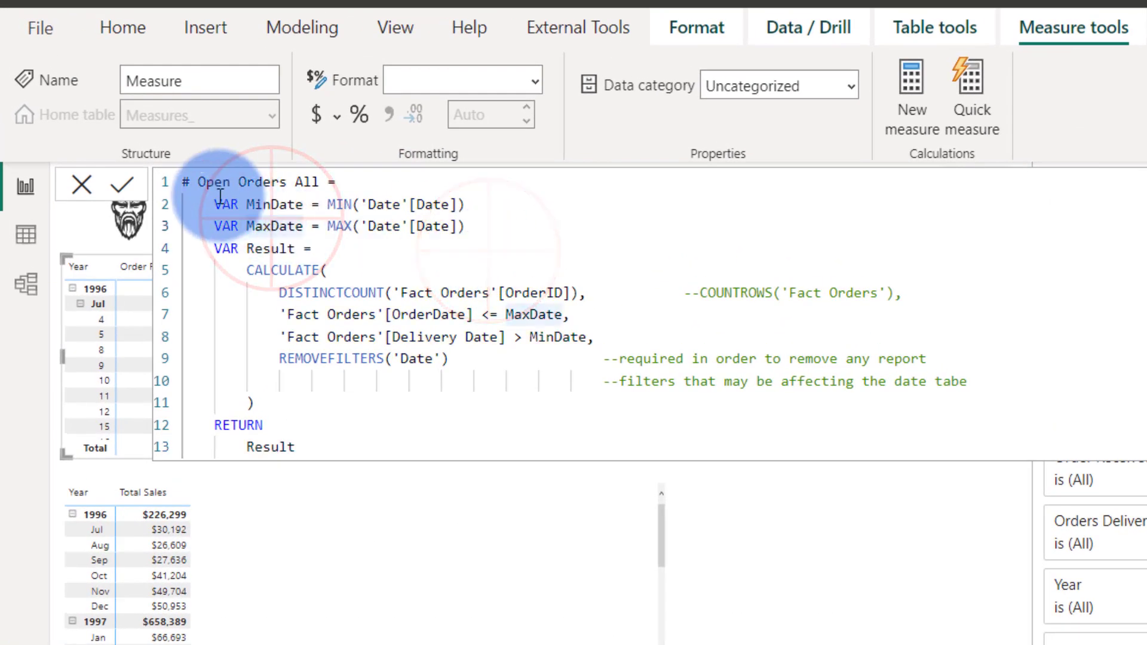
# Review the MinDate and MaxDate variables and the CALCULATE block with its DISTINCTCOUNT of OrderID in the # Open Orders All formula
pyautogui.moveTo(213, 200); pyautogui.dragTo(473, 231)
pyautogui.moveTo(214, 226); pyautogui.dragTo(475, 225)
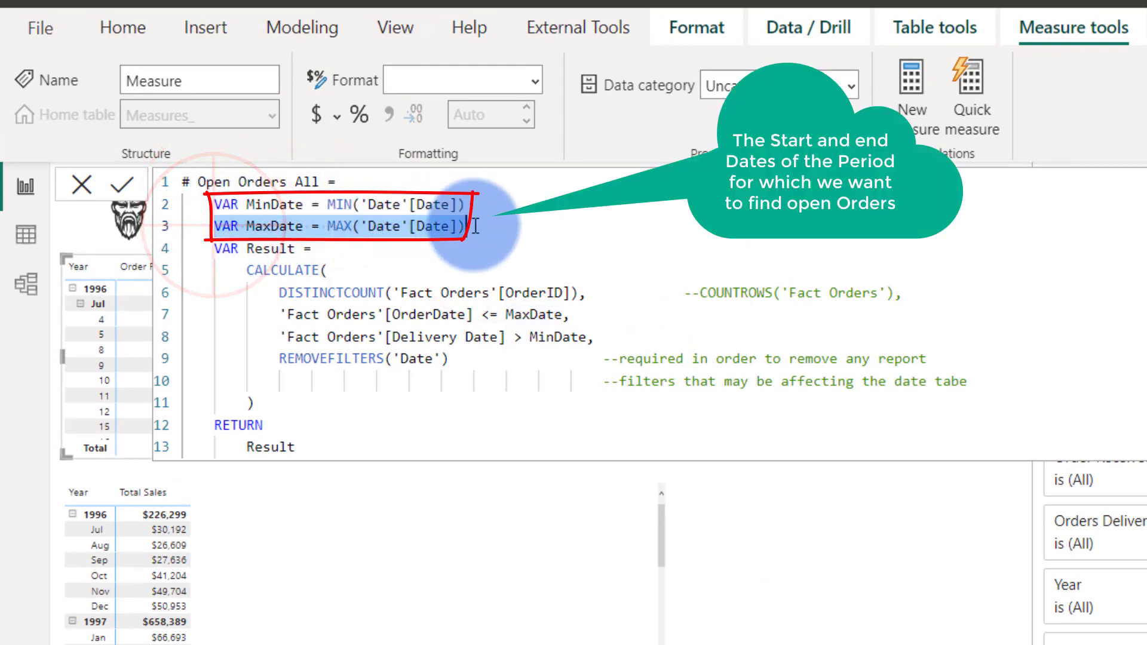
pyautogui.click(420, 266)
pyautogui.moveTo(214, 244); pyautogui.dragTo(356, 395)
pyautogui.click(249, 271)
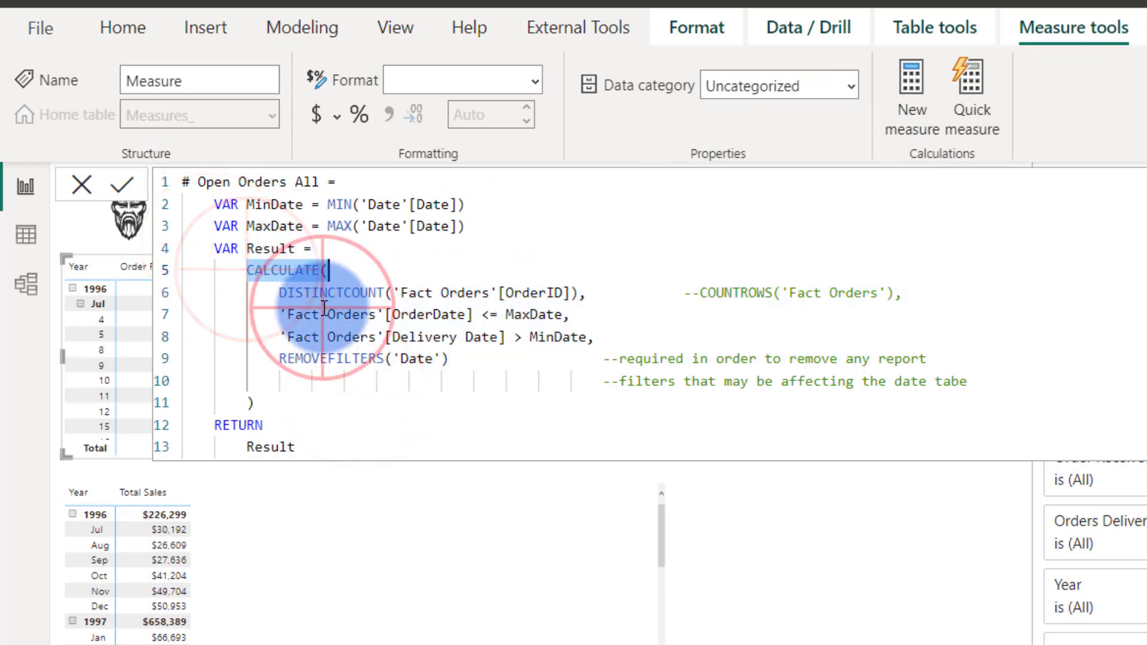
pyautogui.moveTo(278, 292); pyautogui.dragTo(577, 292)
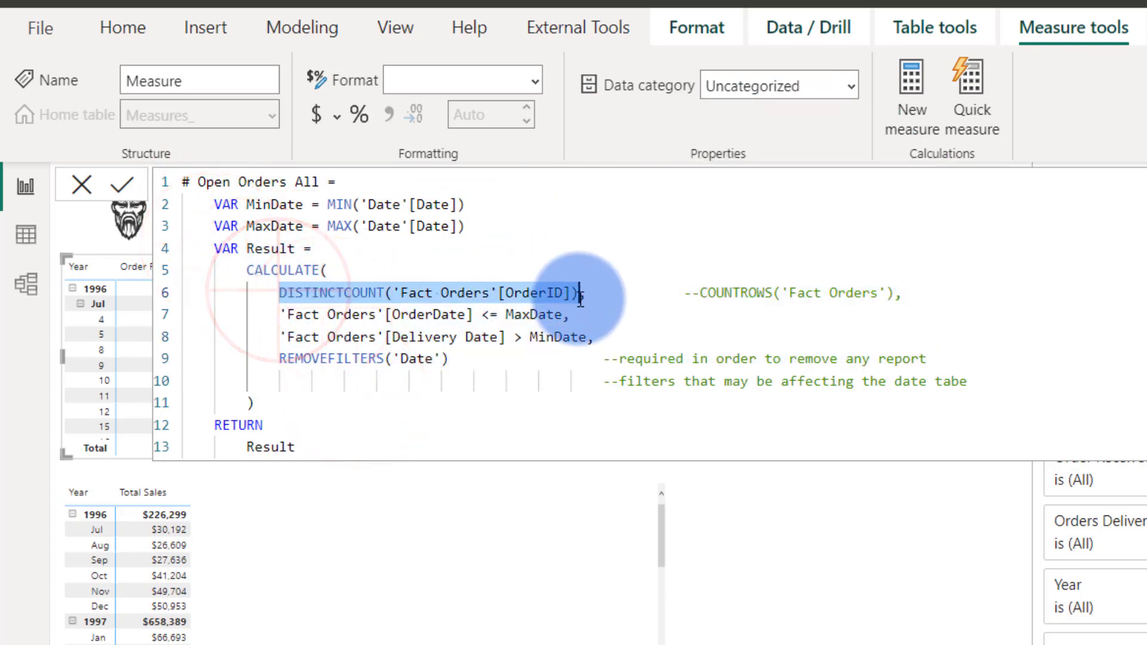
pyautogui.click(628, 316)
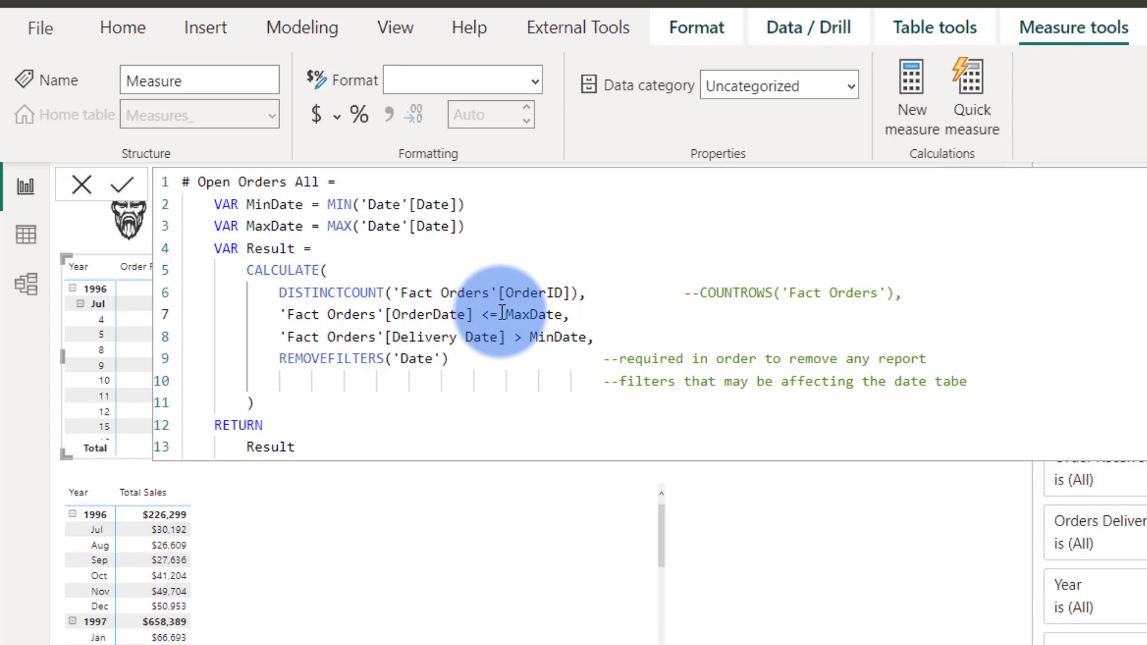
# Switch to the Paint order diagram and mark the starts of Orders 4, 3, 2 and 1 with short light-blue lines
pyautogui.hotkey('alt', 'Tab')
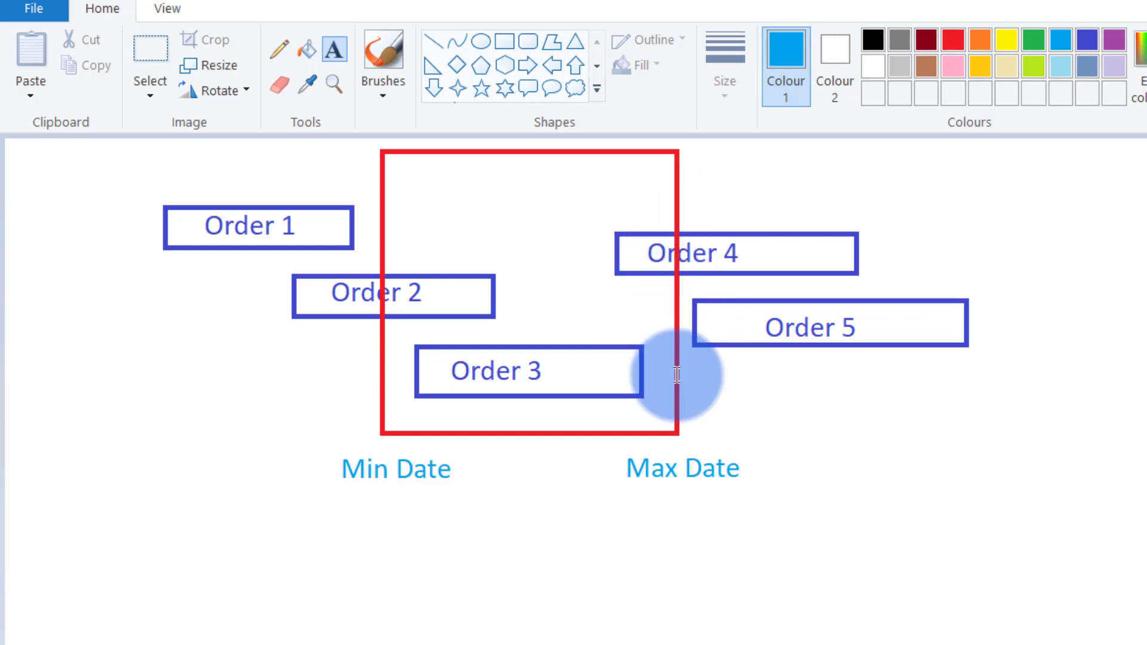
pyautogui.click(442, 43)
pyautogui.moveTo(624, 236); pyautogui.dragTo(637, 251)
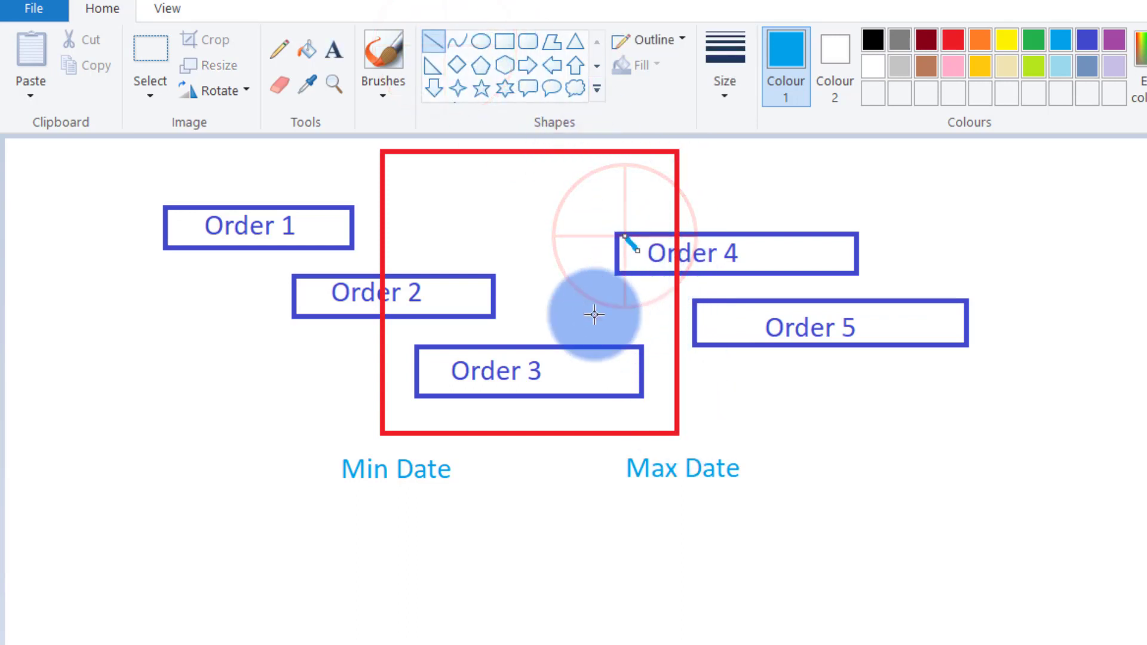
pyautogui.moveTo(420, 363); pyautogui.dragTo(452, 392)
pyautogui.moveTo(307, 299); pyautogui.dragTo(334, 318)
pyautogui.moveTo(171, 225); pyautogui.dragTo(197, 243)
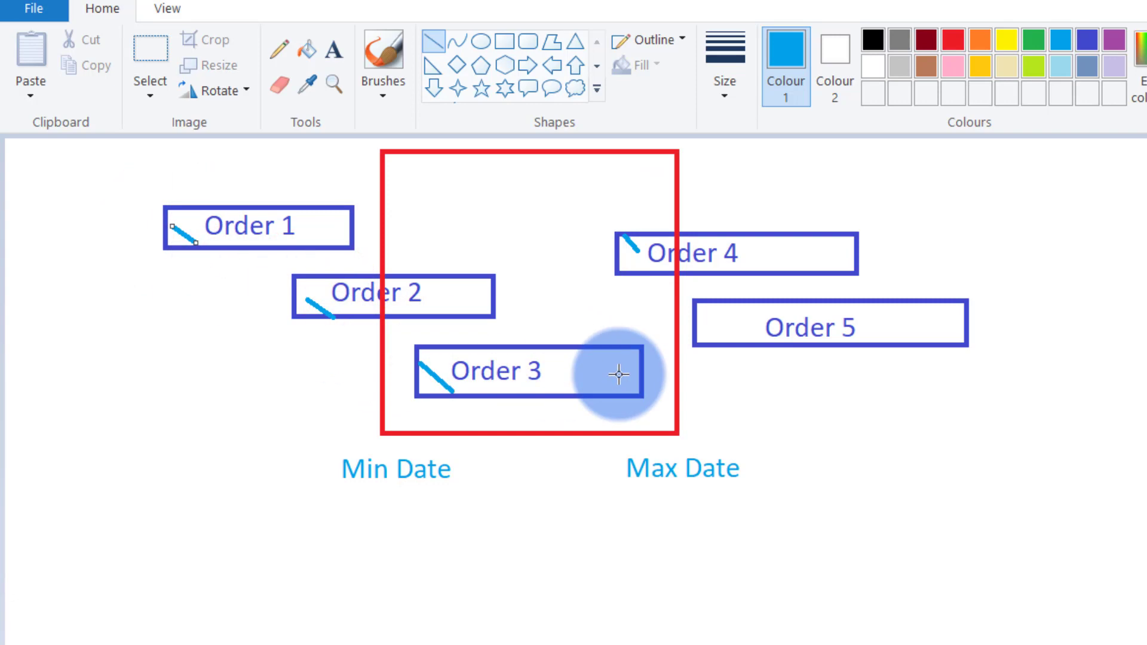
# Mark the ends of Orders 2, 3 and 4 in the Paint order diagram with short light-blue lines
pyautogui.hotkey('alt', 'Tab')
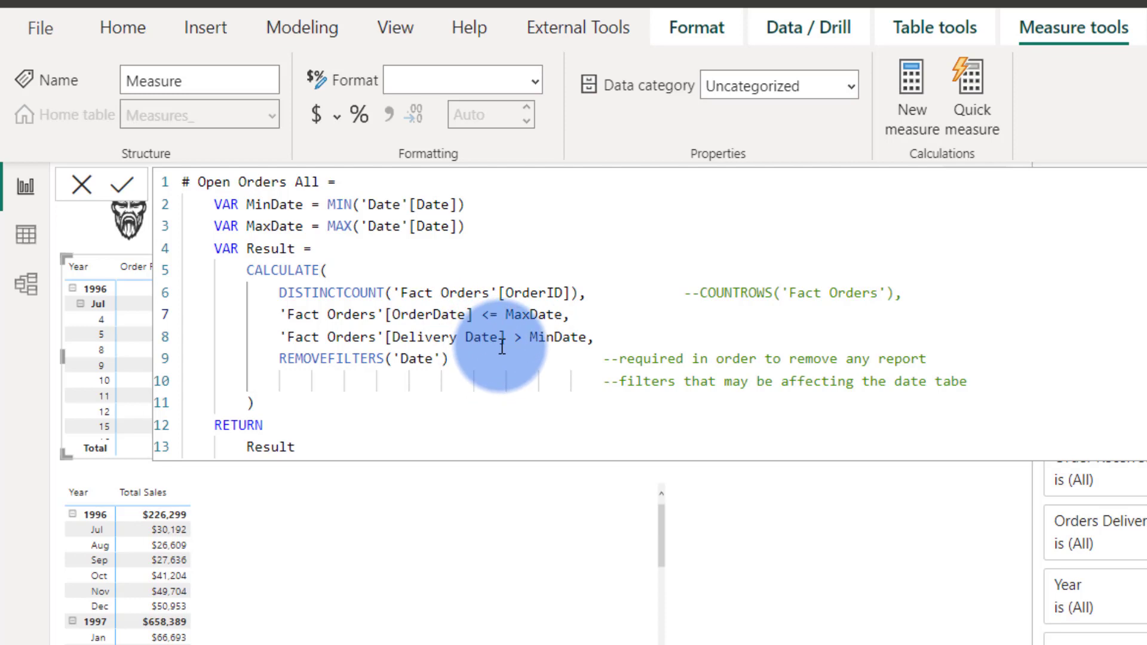
pyautogui.hotkey('alt', 'Tab')
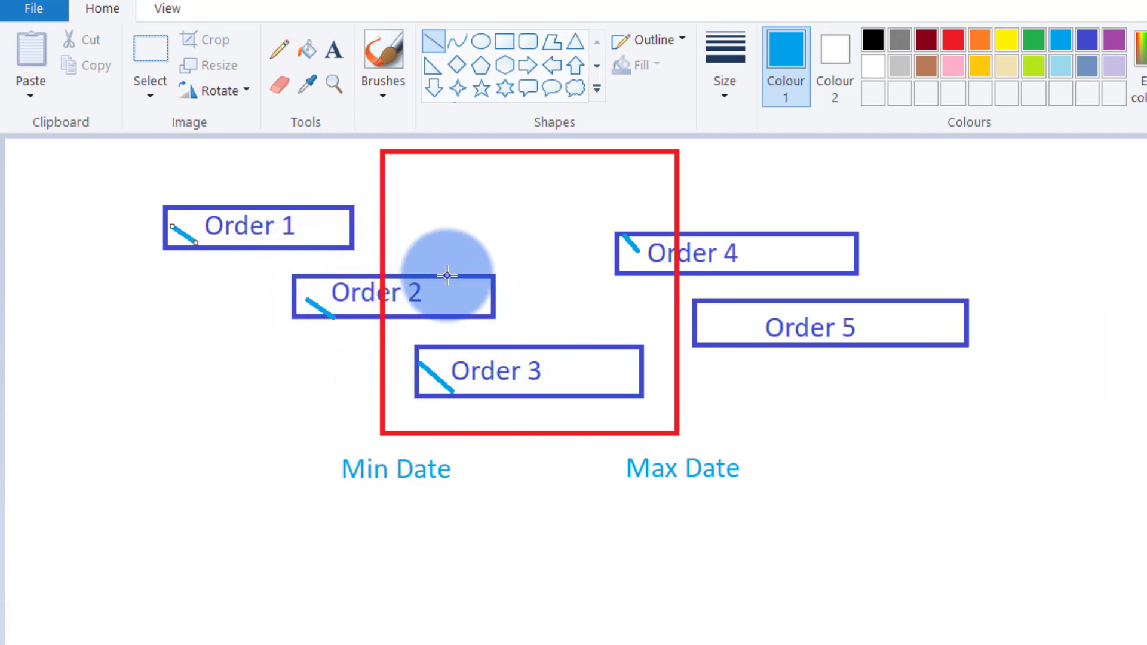
pyautogui.moveTo(460, 284); pyautogui.dragTo(490, 303)
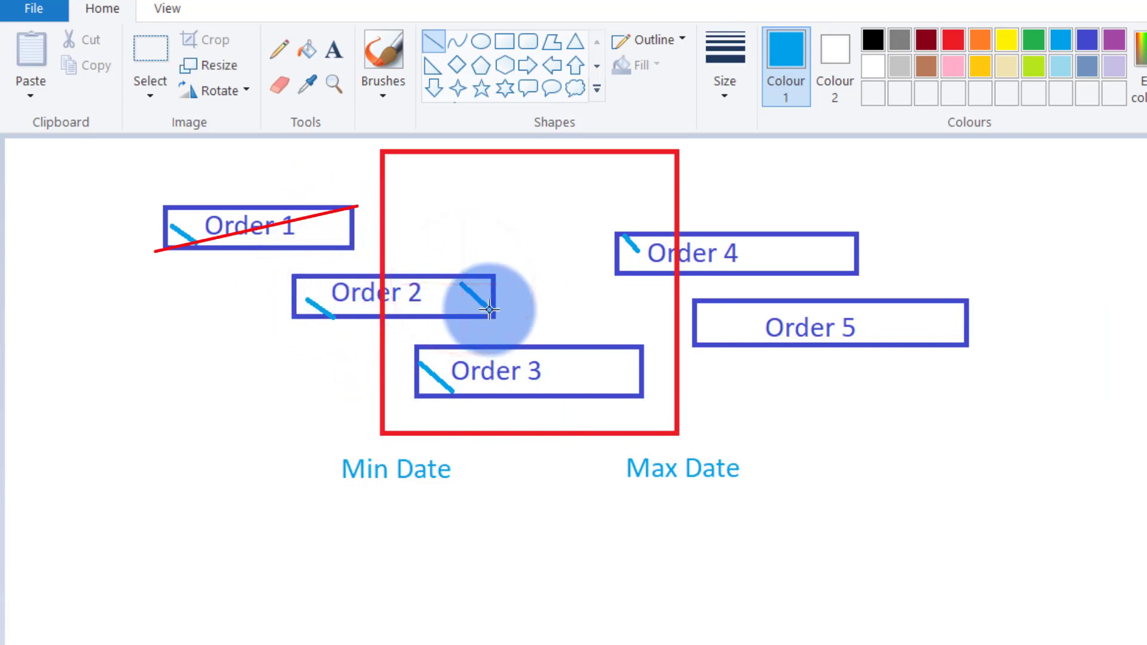
pyautogui.moveTo(614, 362); pyautogui.dragTo(633, 388)
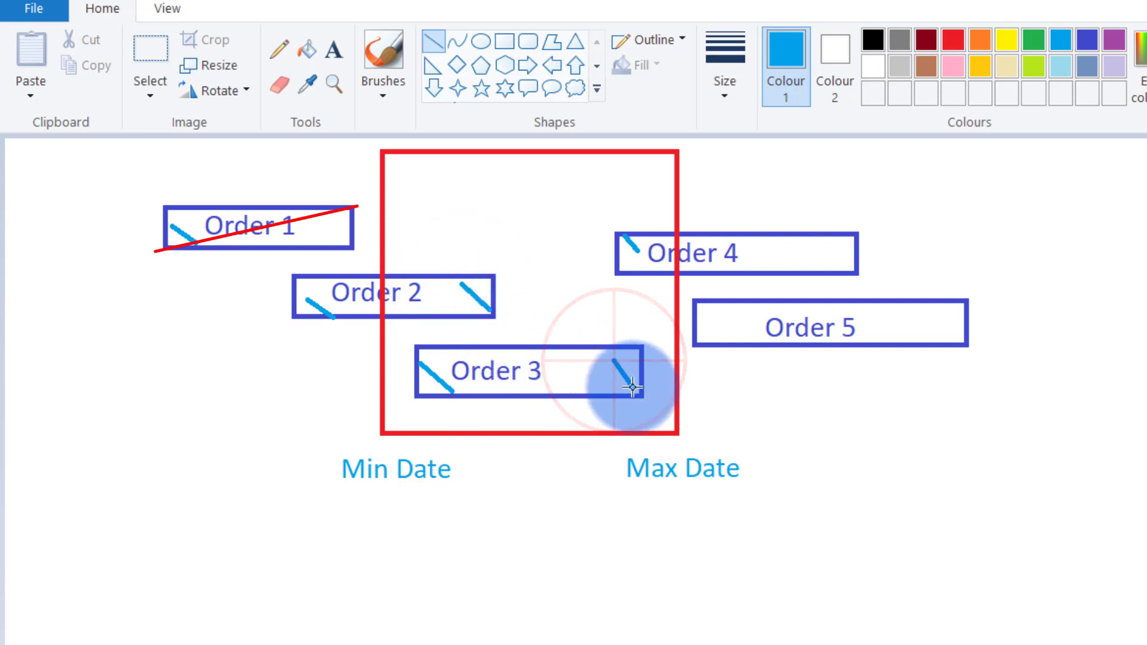
pyautogui.moveTo(833, 238); pyautogui.dragTo(856, 269)
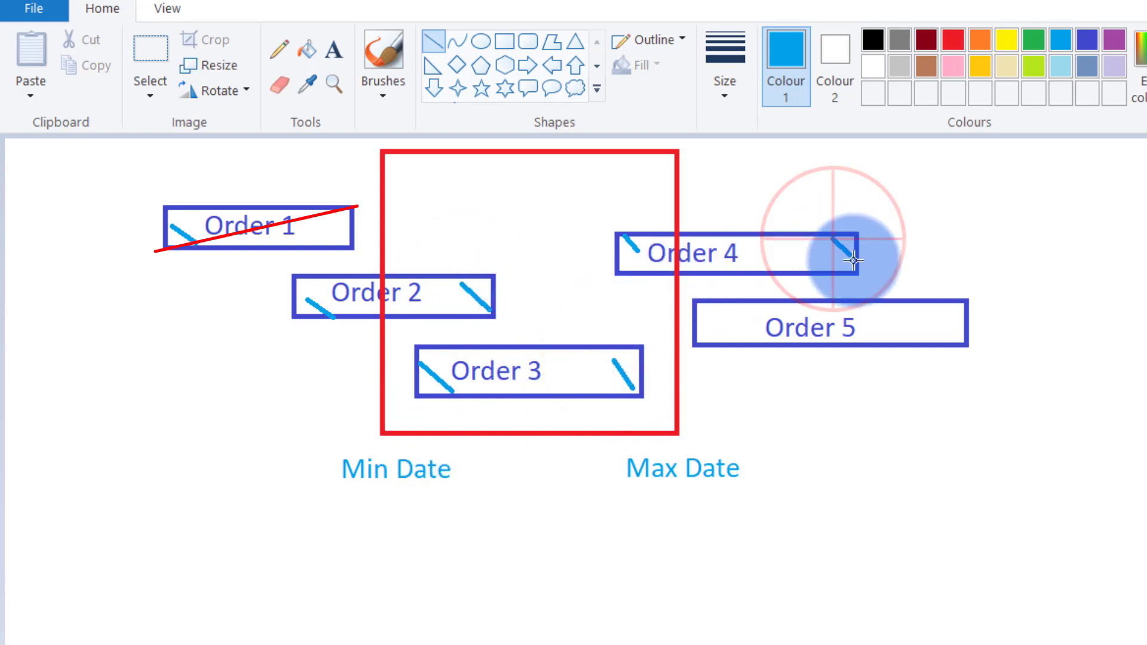
pyautogui.click(1001, 244)
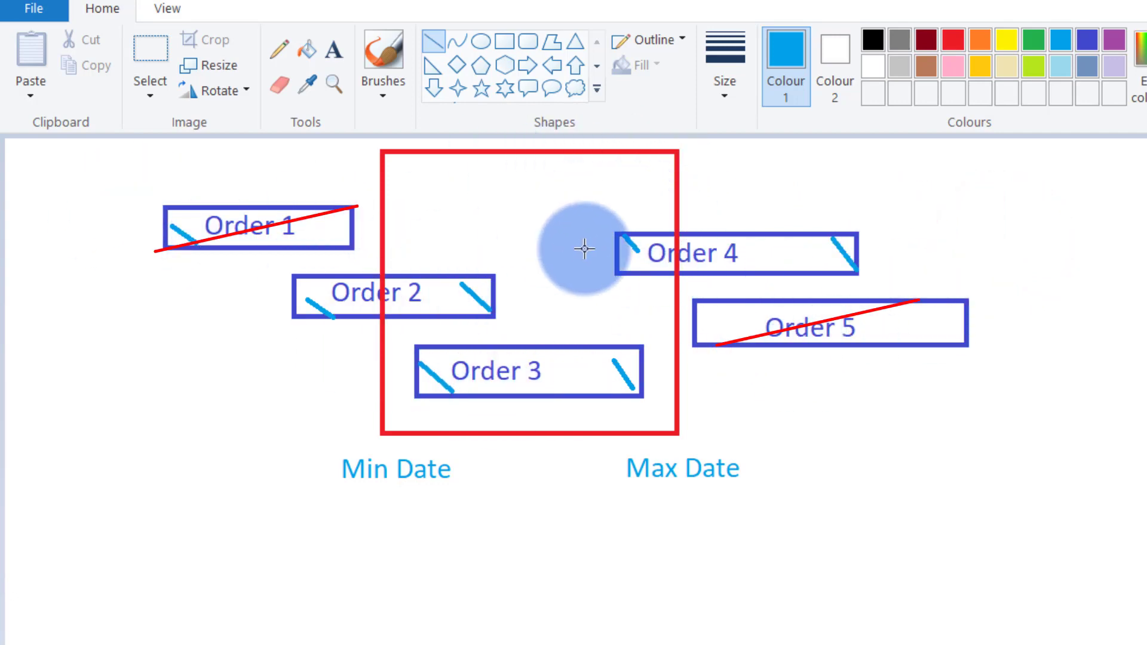
# Switch to Power BI, review the date conditions and REMOVEFILTERS('Date') in the # Open Orders All formula, and commit it
pyautogui.hotkey('alt', 'Tab')
pyautogui.hotkey('alt', 'Tab')
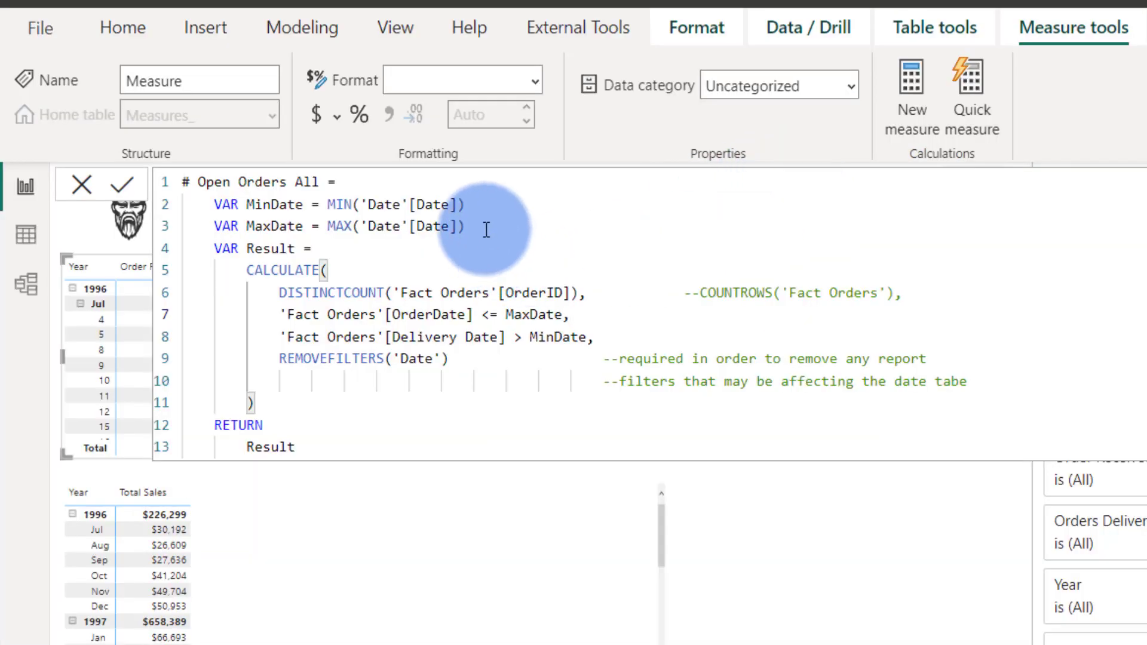
pyautogui.moveTo(281, 292); pyautogui.dragTo(595, 336)
pyautogui.click(278, 357)
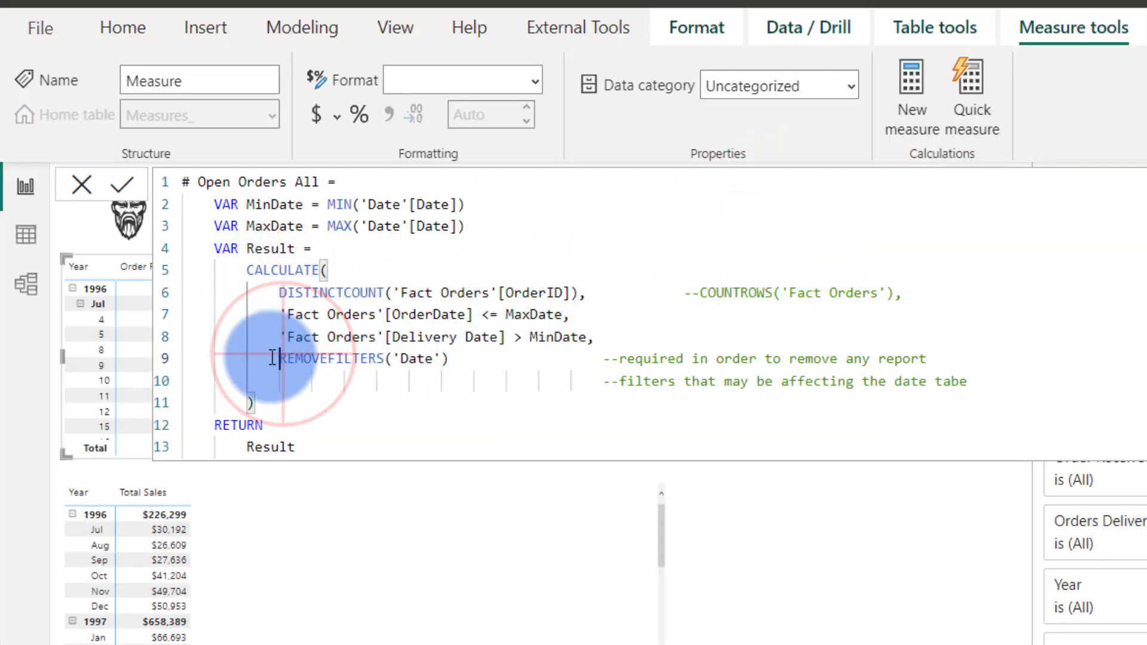
pyautogui.moveTo(288, 361); pyautogui.dragTo(465, 360)
pyautogui.click(653, 376)
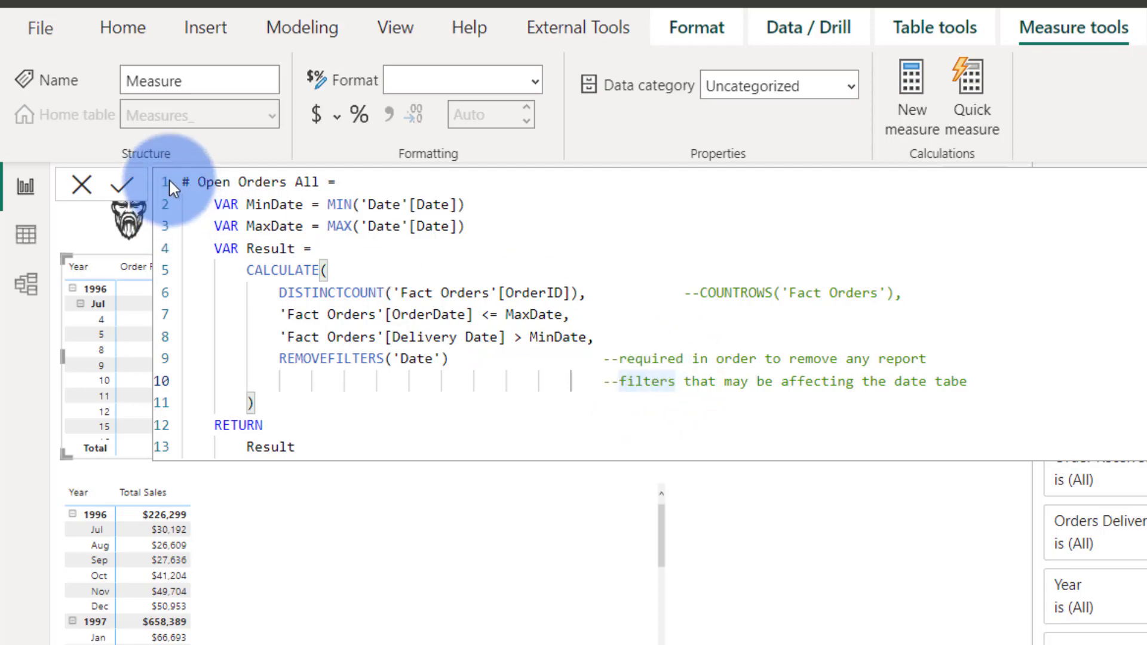
pyautogui.click(125, 189)
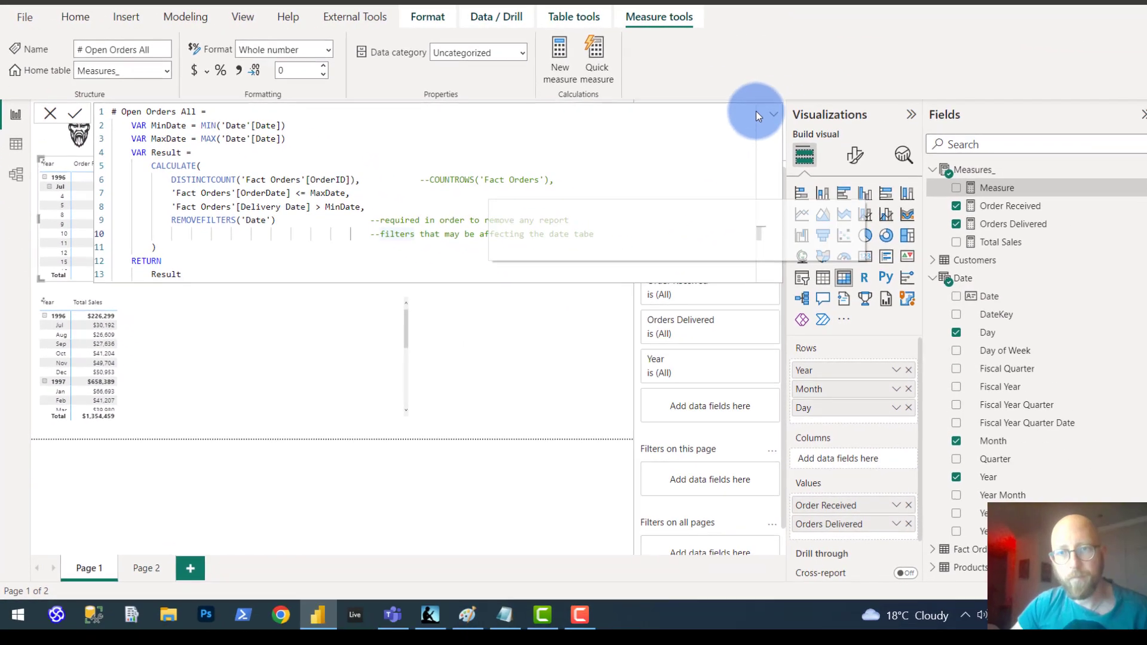
pyautogui.click(774, 112)
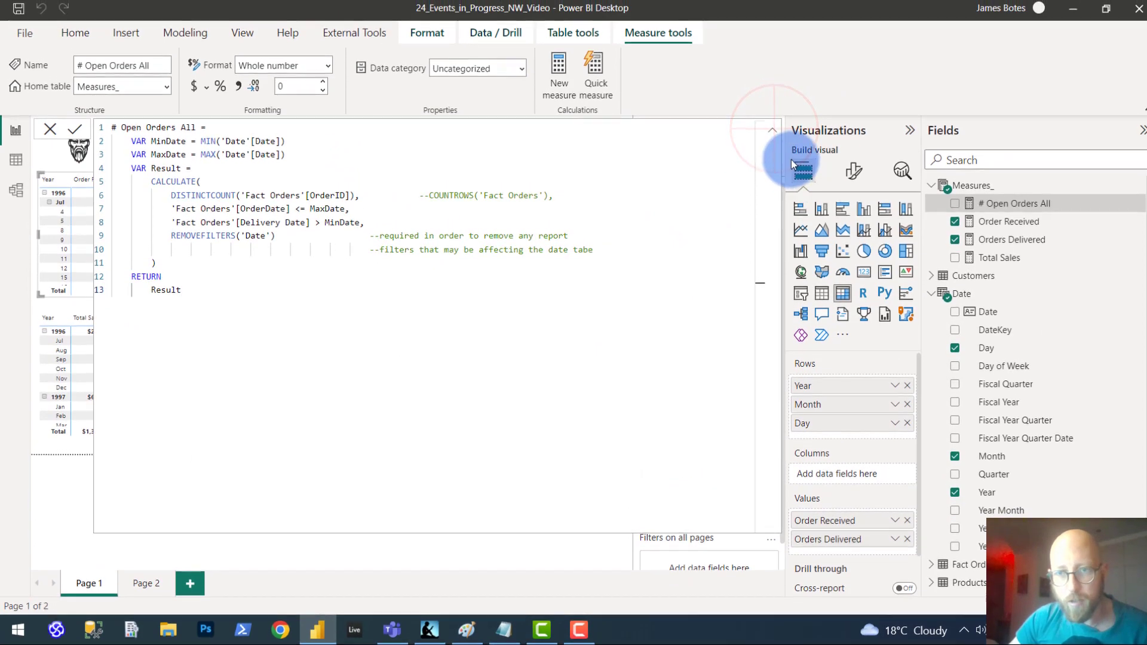
pyautogui.click(770, 131)
# Add the # Open Orders All measure to the orders matrix and examine its daily values for July 1996
pyautogui.click(1025, 203)
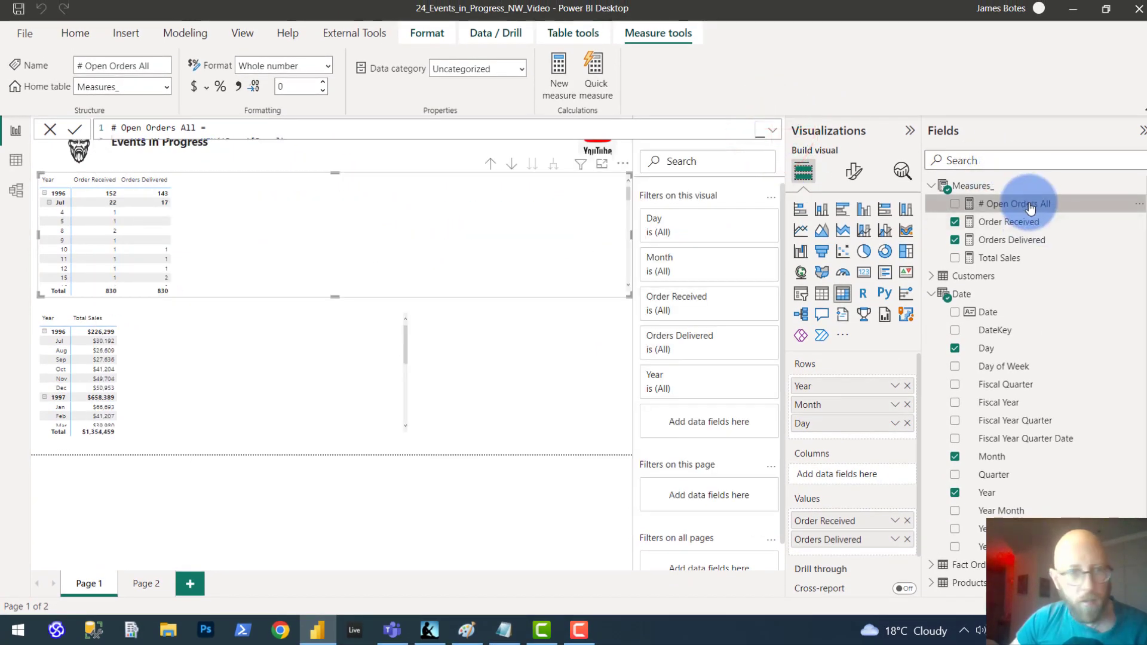
pyautogui.click(1001, 203)
pyautogui.moveTo(985, 212); pyautogui.dragTo(294, 249)
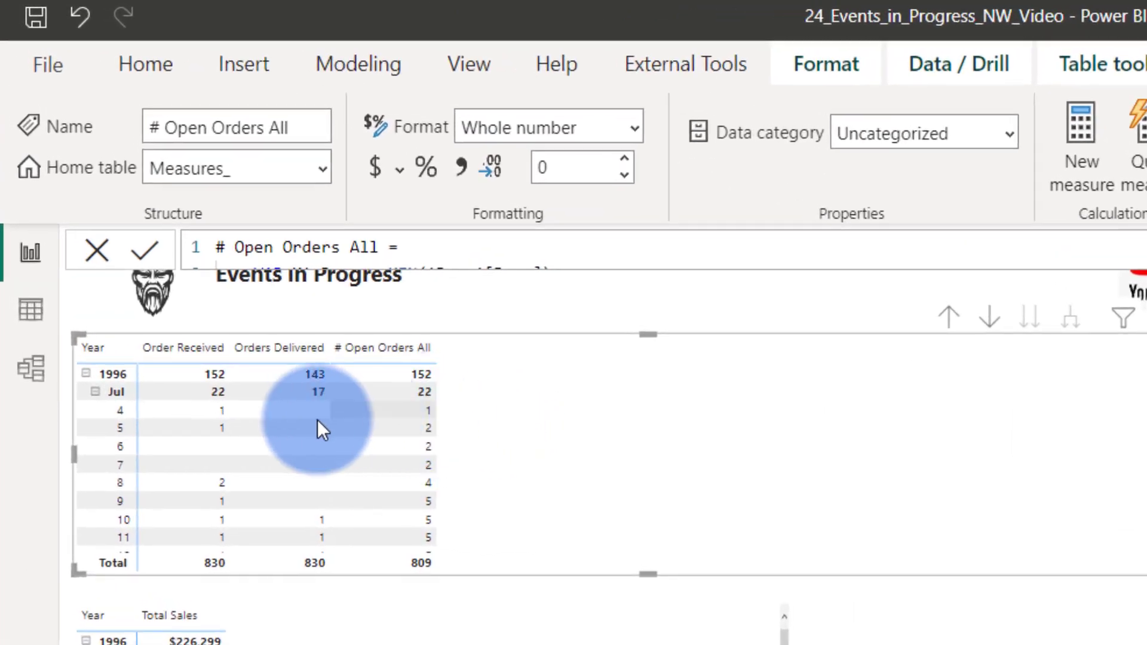
pyautogui.moveTo(425, 393)
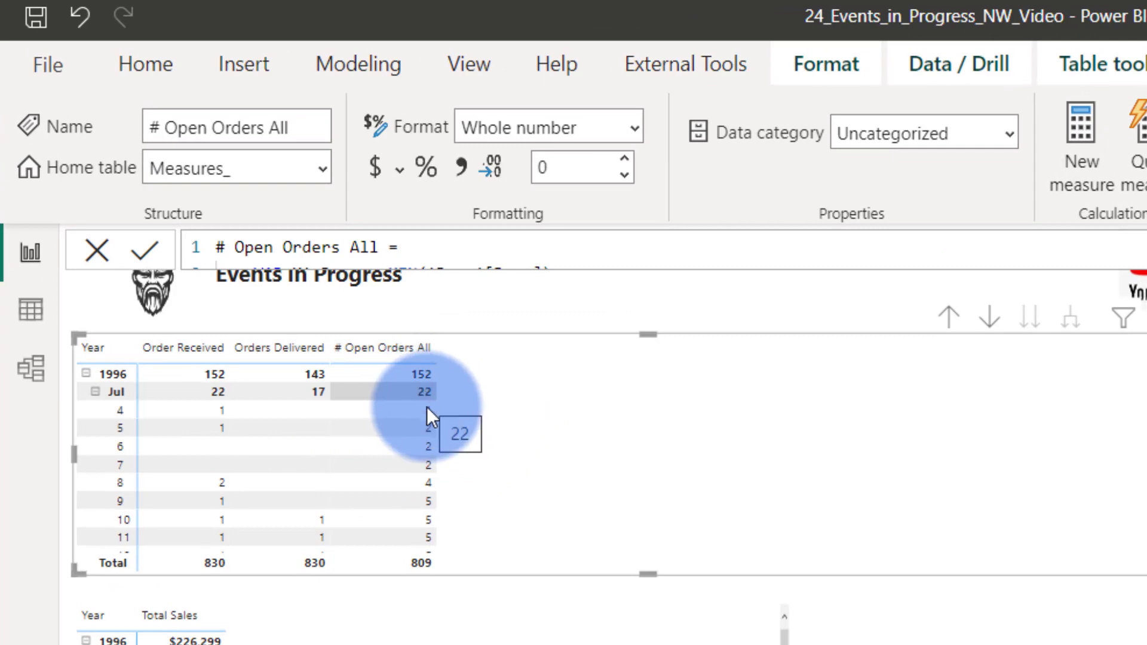
pyautogui.scroll(-1, 471, 385)
pyautogui.scroll(1, 470, 385)
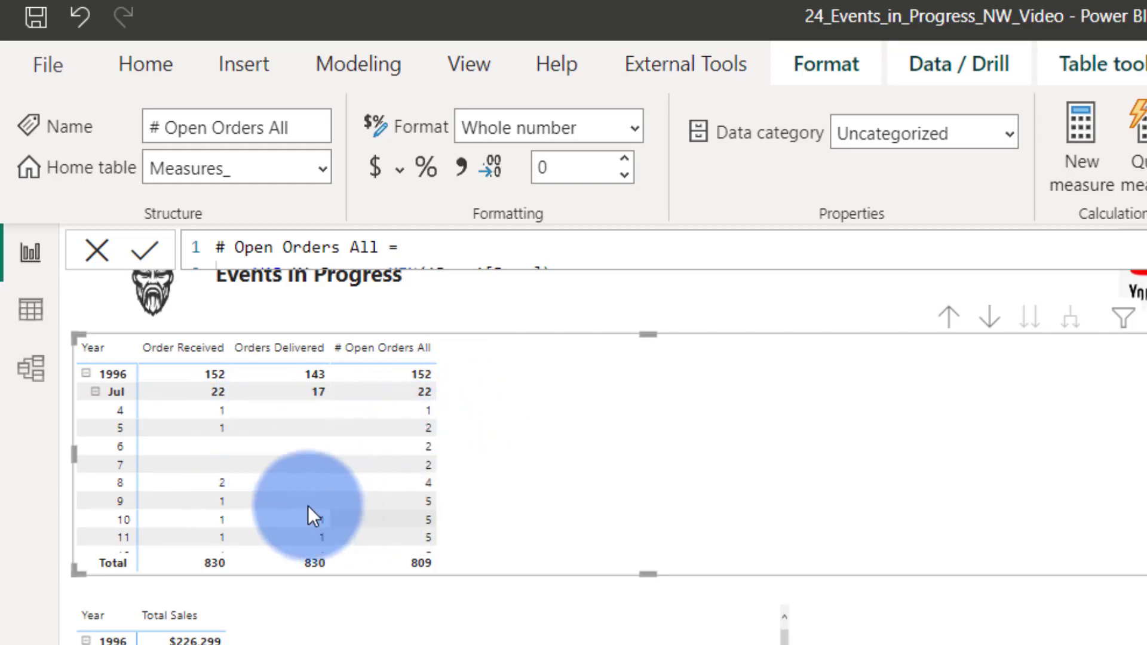
pyautogui.scroll(-1, 364, 516)
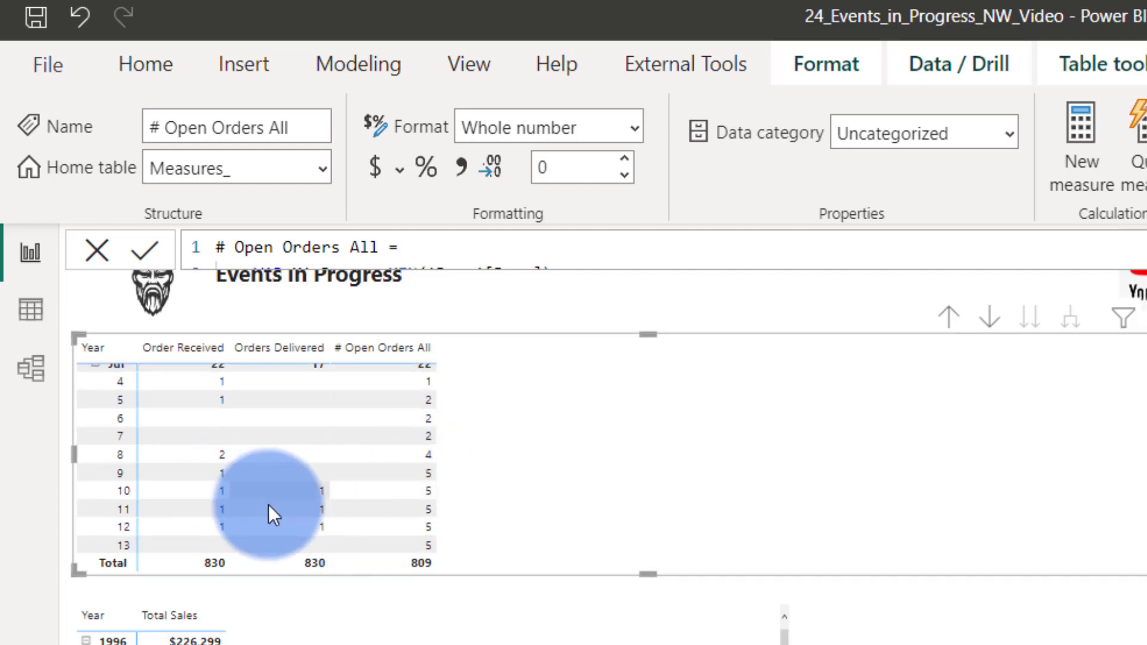
pyautogui.scroll(-5, 427, 483)
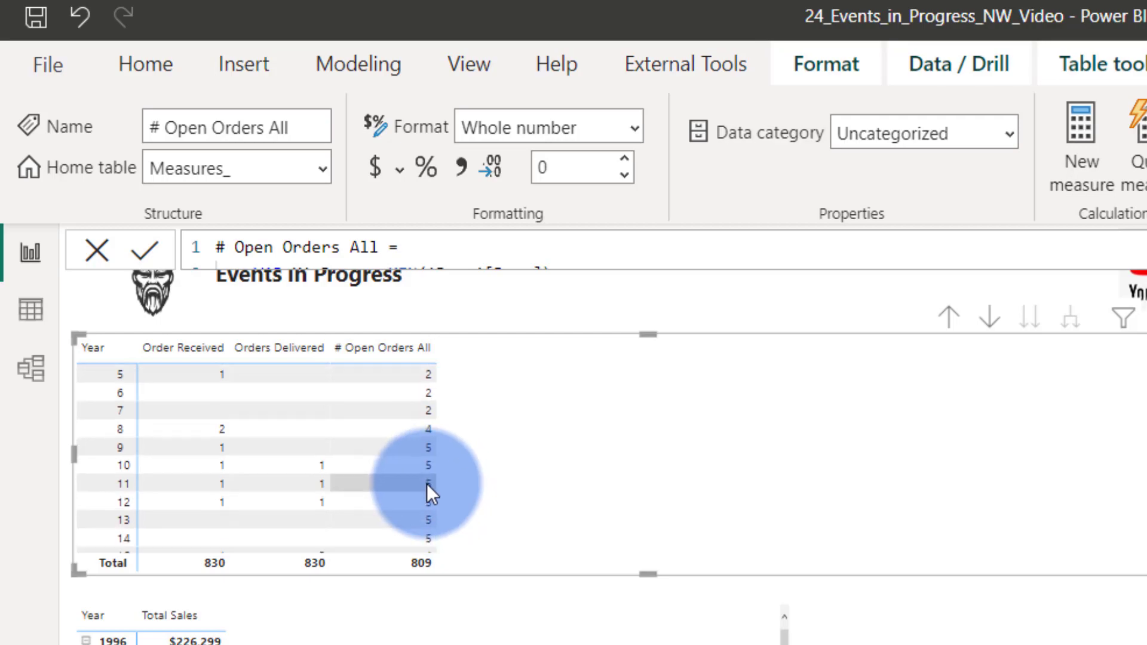
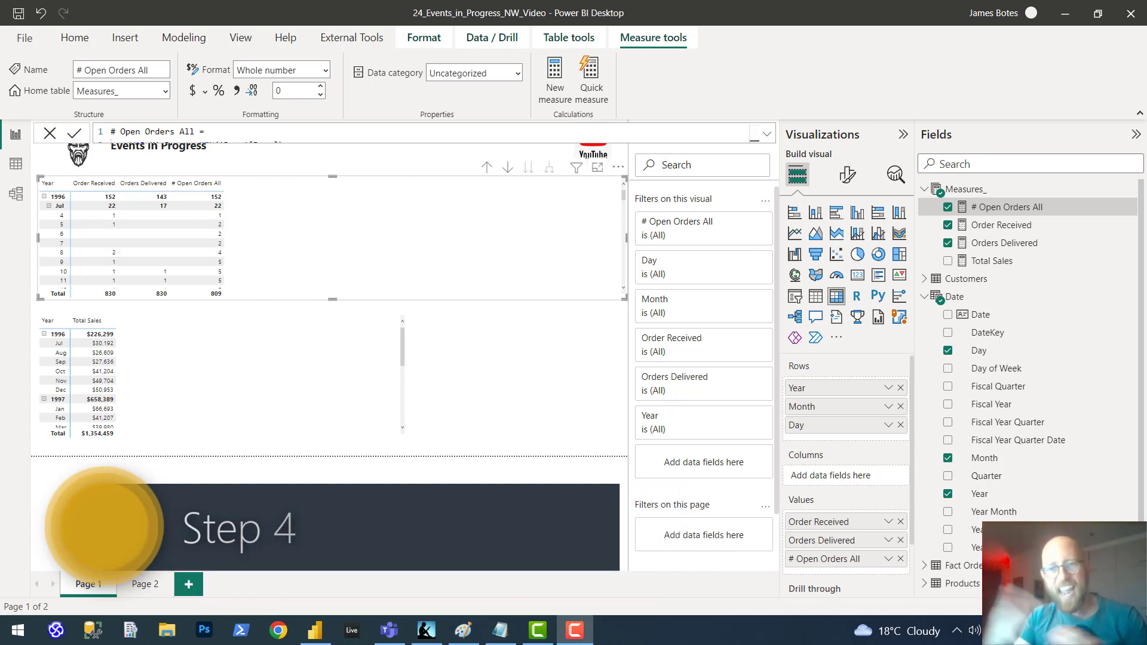
# Switch to the Paint order diagram and draw a vertical dark-blue line along the Max Date edge, from above the red box to below the label
pyautogui.hotkey('alt', 'Tab')
pyautogui.hotkey('alt', 'Tab')
pyautogui.hotkey('alt', 'Tab')
pyautogui.hotkey('alt', 'Tab')
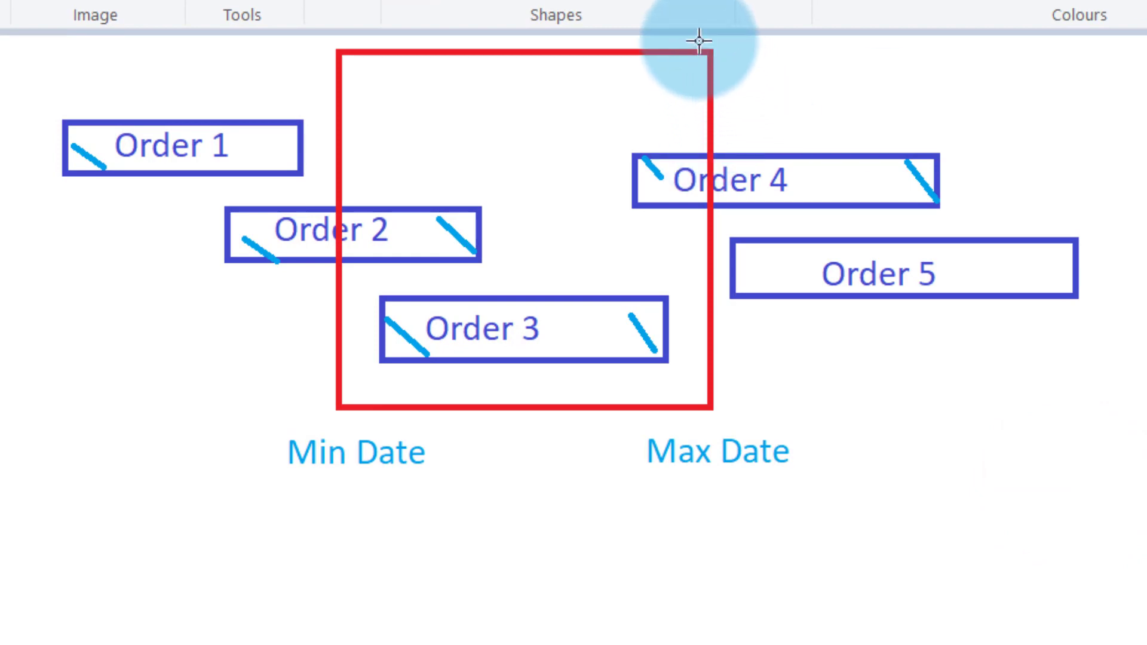
pyautogui.moveTo(702, 41)
pyautogui.mouseDown()
pyautogui.moveTo(719, 242)
pyautogui.moveTo(701, 565)
pyautogui.mouseUp()
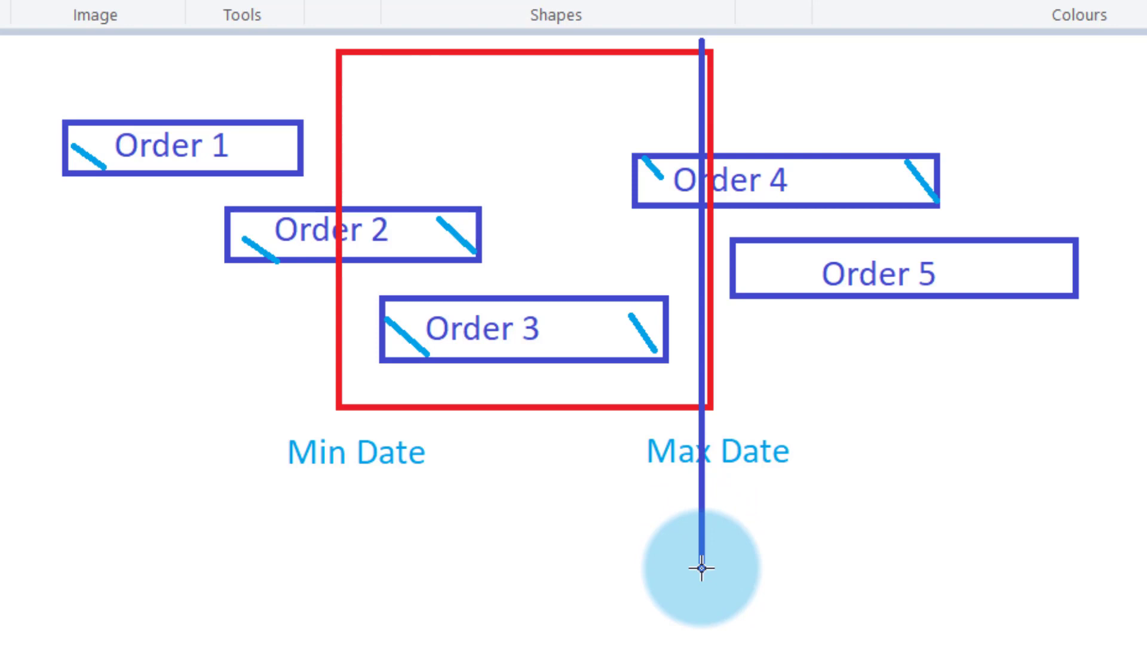
pyautogui.click(827, 569)
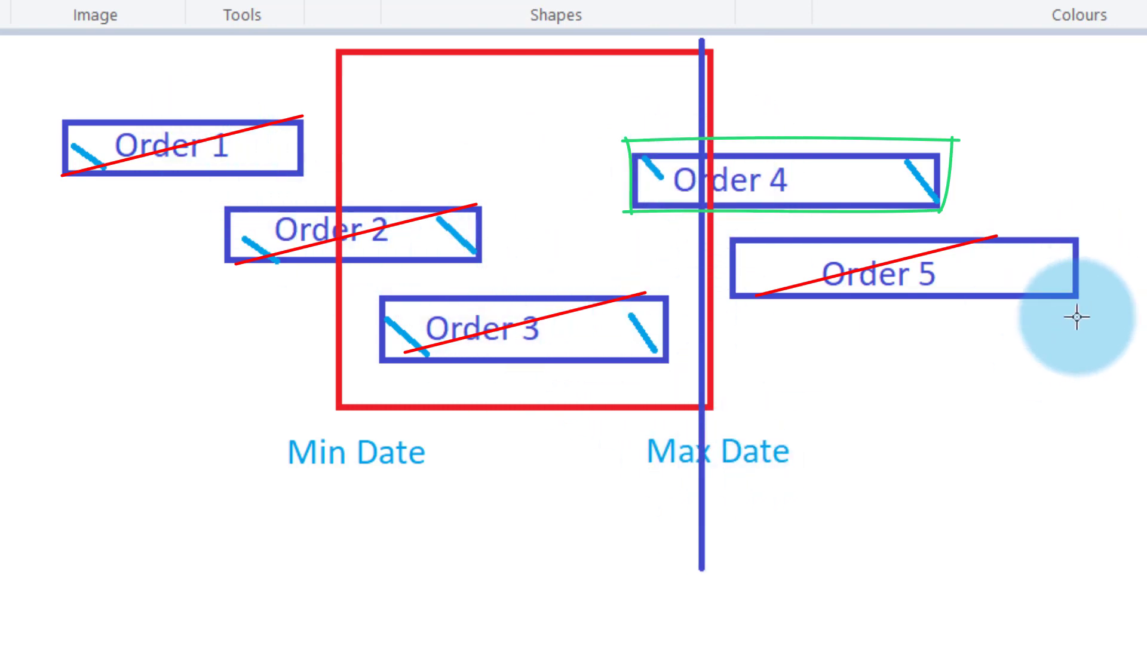
# Switch to Power BI and add a # Open Orders EOP measure to Measures_ that calculates [# Open Orders All] with LASTDATE('Date'[Date])
pyautogui.hotkey('alt', 'Tab')
pyautogui.hotkey('alt', 'Tab')
pyautogui.hotkey('alt', 'Tab')
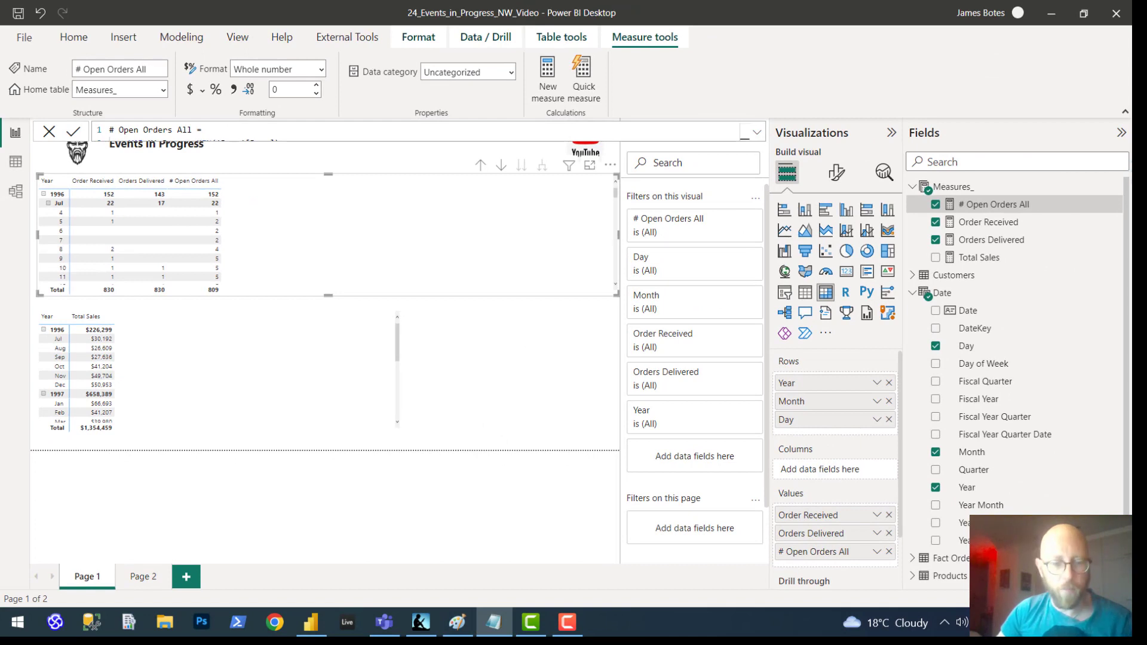
pyautogui.click(968, 188)
pyautogui.click(1117, 193)
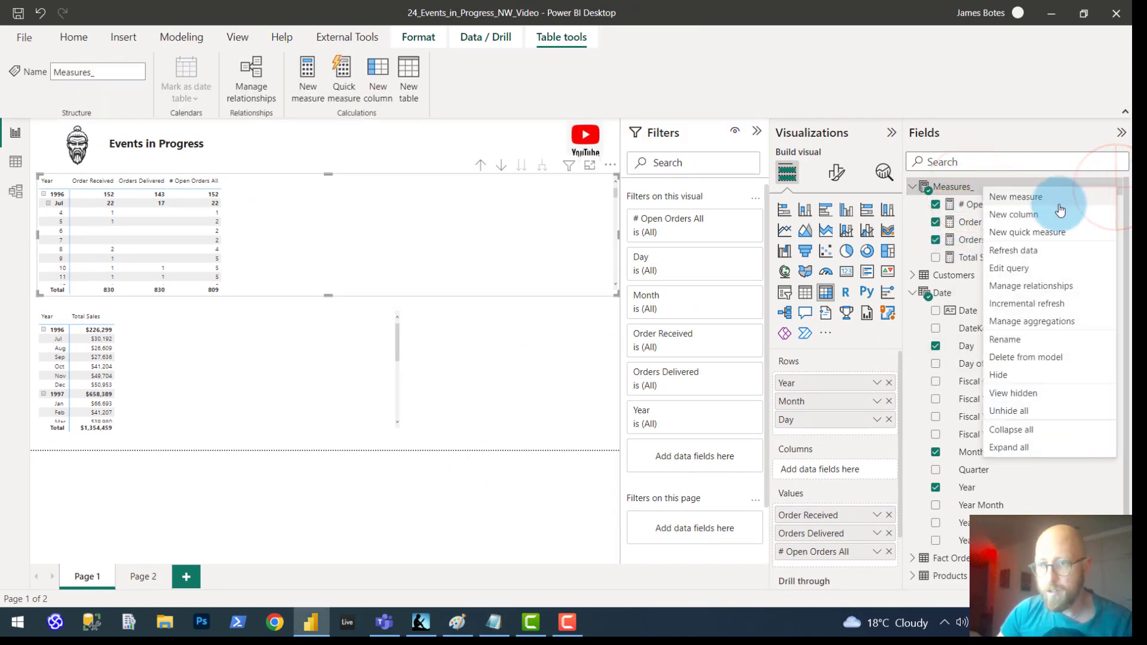
pyautogui.click(1036, 197)
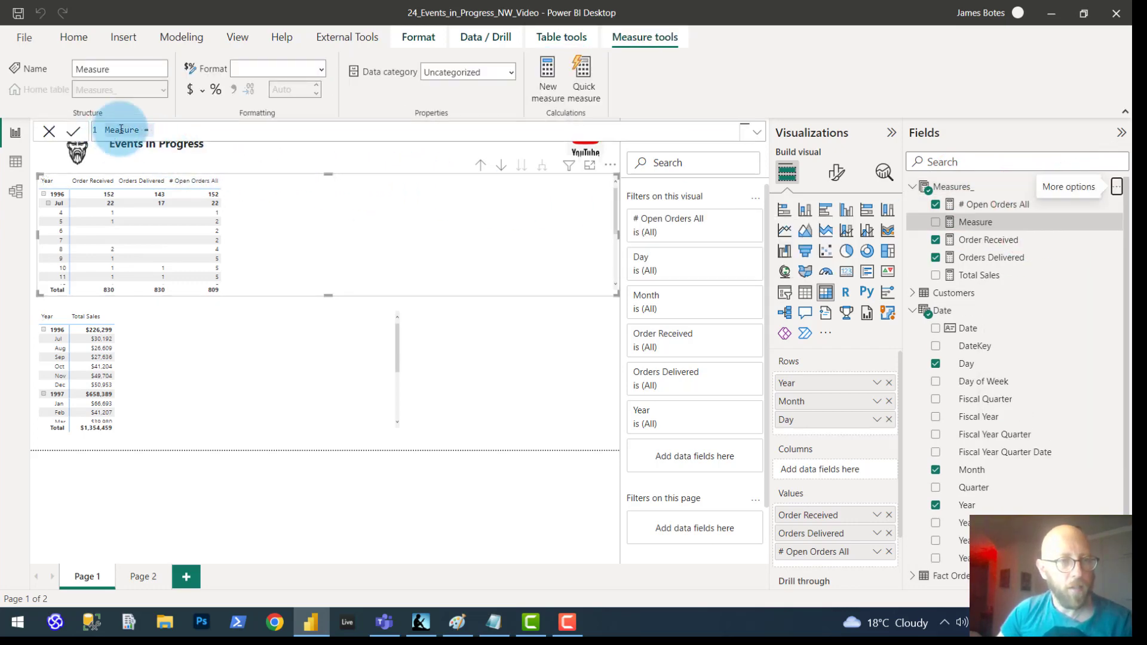
pyautogui.hotkey('ctrl', 'a')
pyautogui.write("# Open Orders EOP =     CALCULATE(         [# Open Orders All],         LASTDATE('Date'[Date])     )")
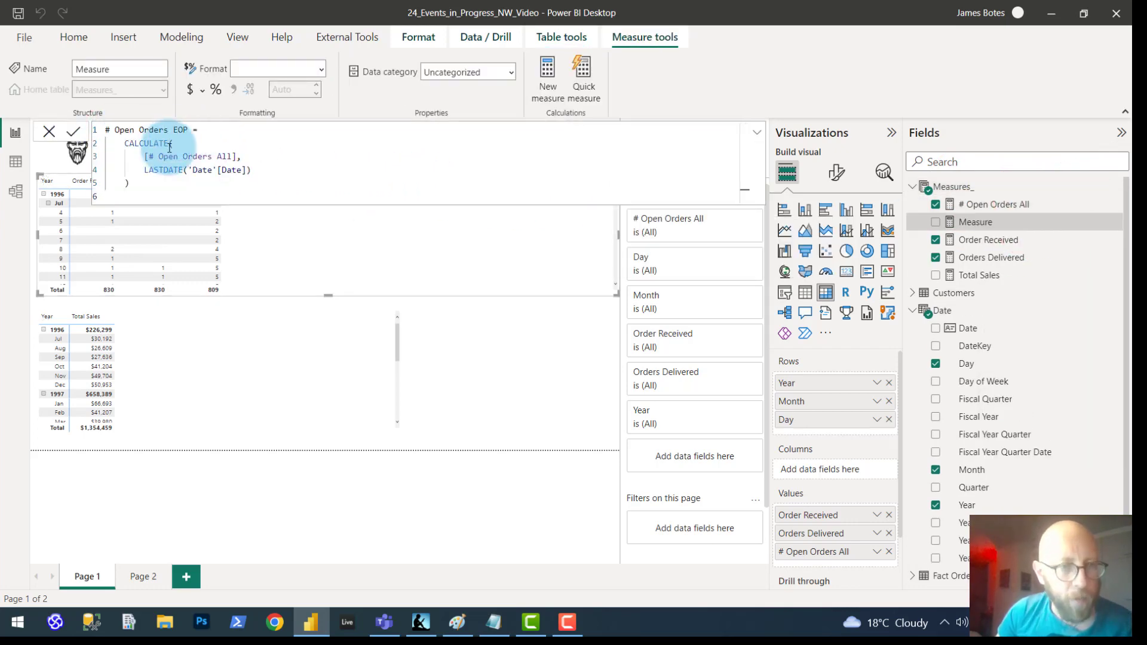
# Review the CALCULATE arguments of # Open Orders EOP, comparing LASTDATE with the Max Date line in the Paint diagram, and commit the formula
pyautogui.doubleClick(129, 144)
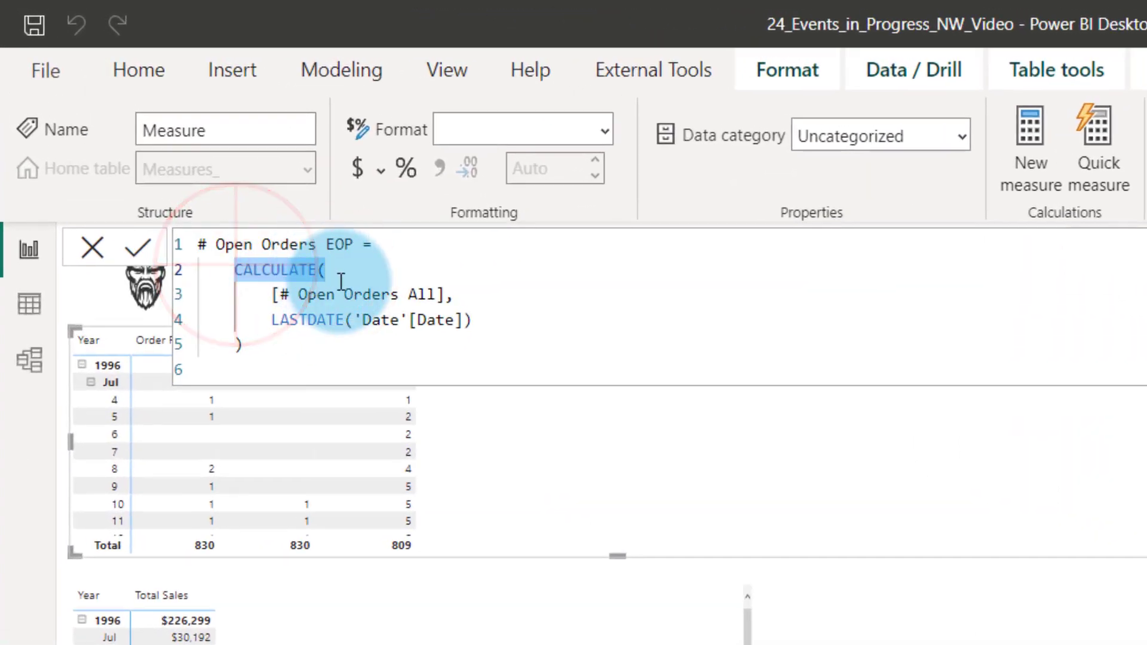
pyautogui.click(272, 294)
pyautogui.moveTo(273, 293); pyautogui.dragTo(479, 292)
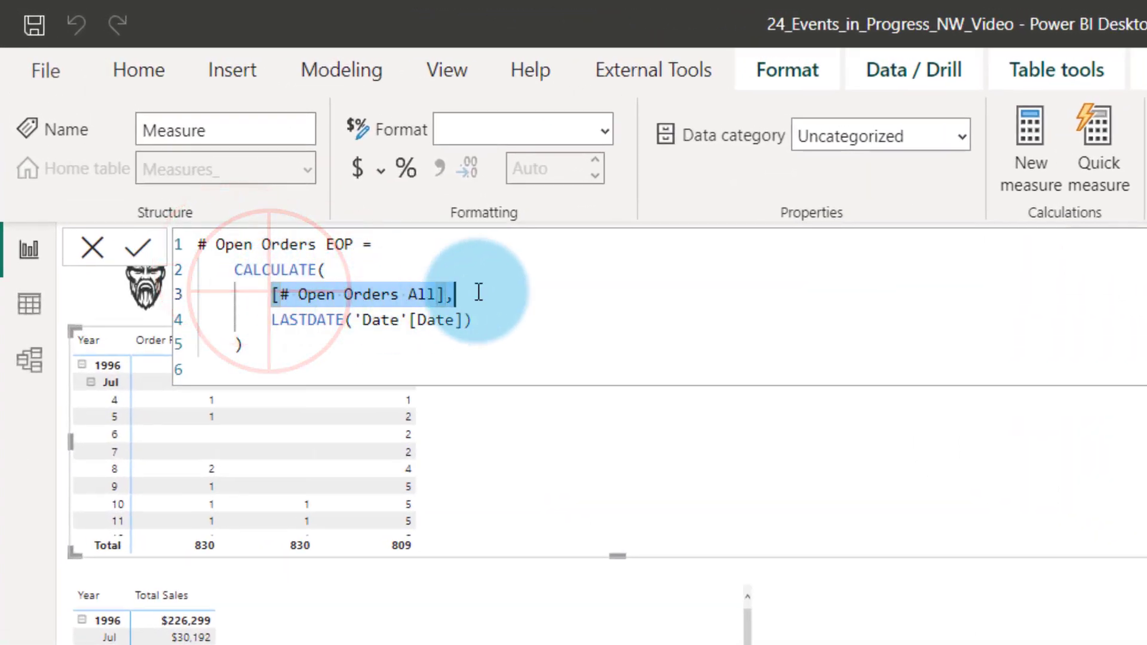
pyautogui.hotkey('alt', 'Tab')
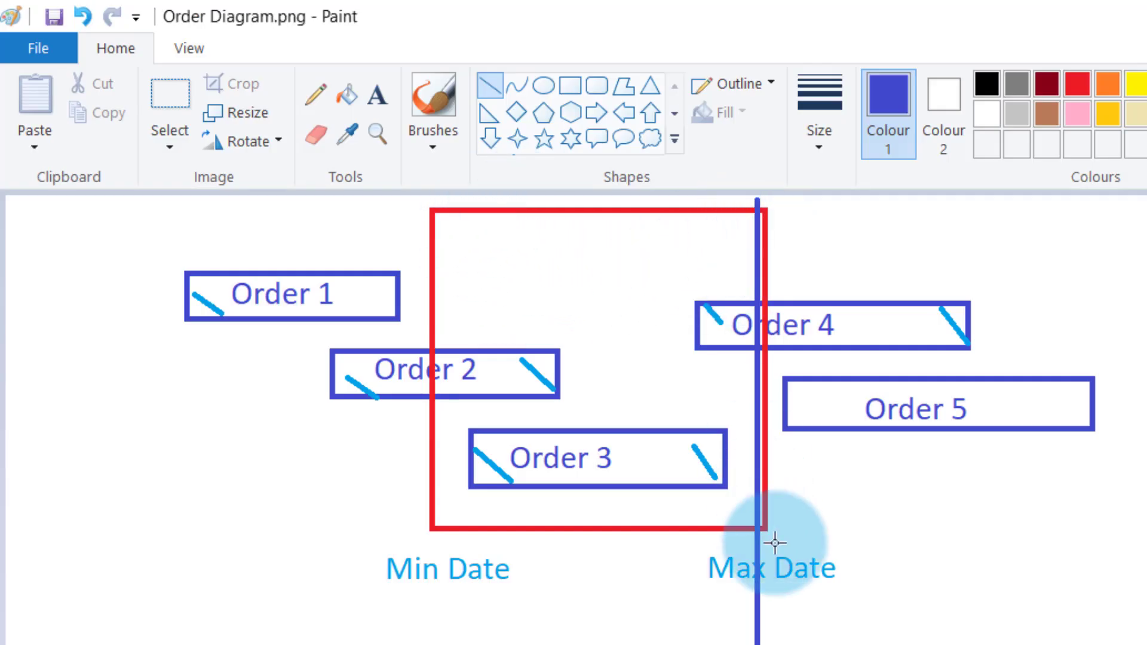
pyautogui.hotkey('alt', 'Tab')
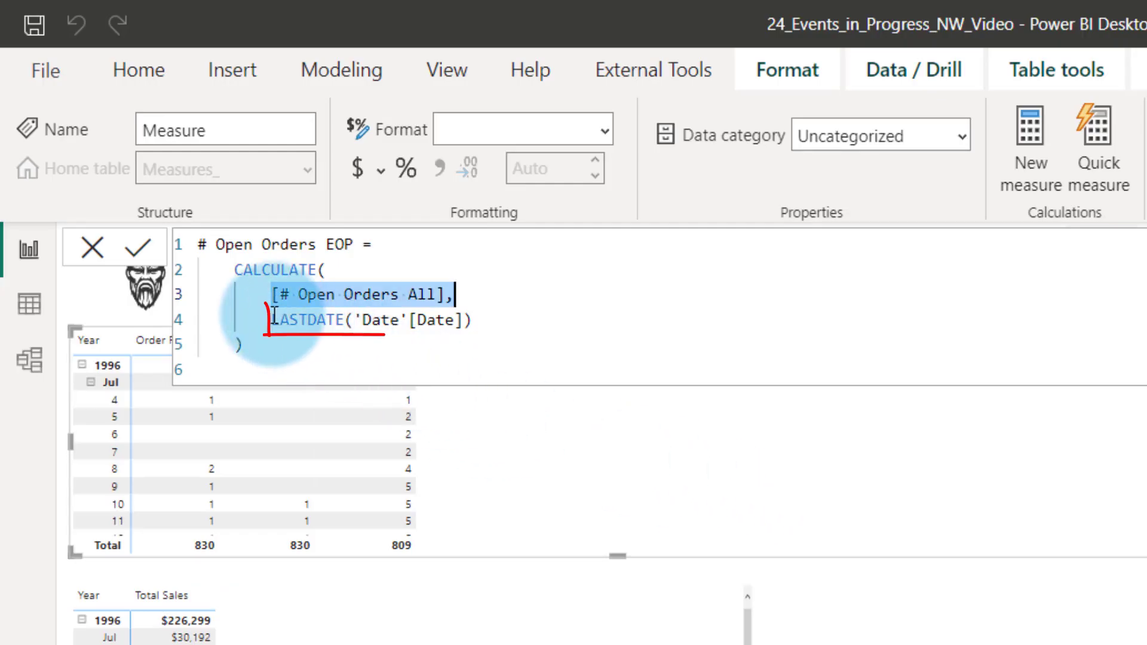
pyautogui.moveTo(272, 320); pyautogui.dragTo(472, 320)
pyautogui.click(141, 246)
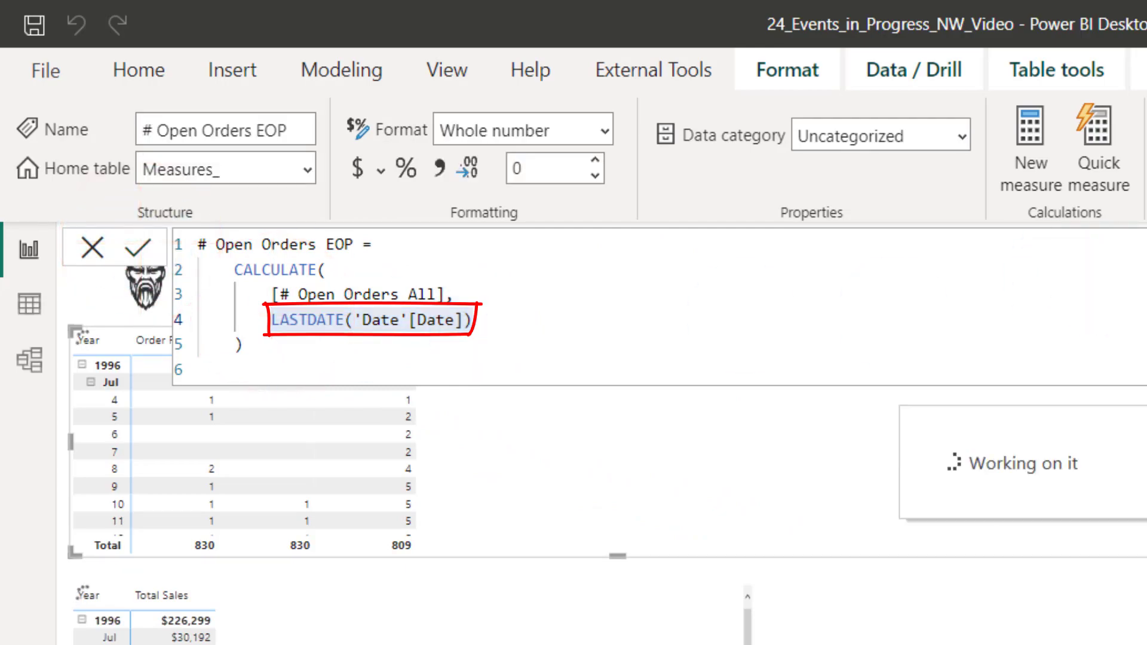
pyautogui.click(770, 135)
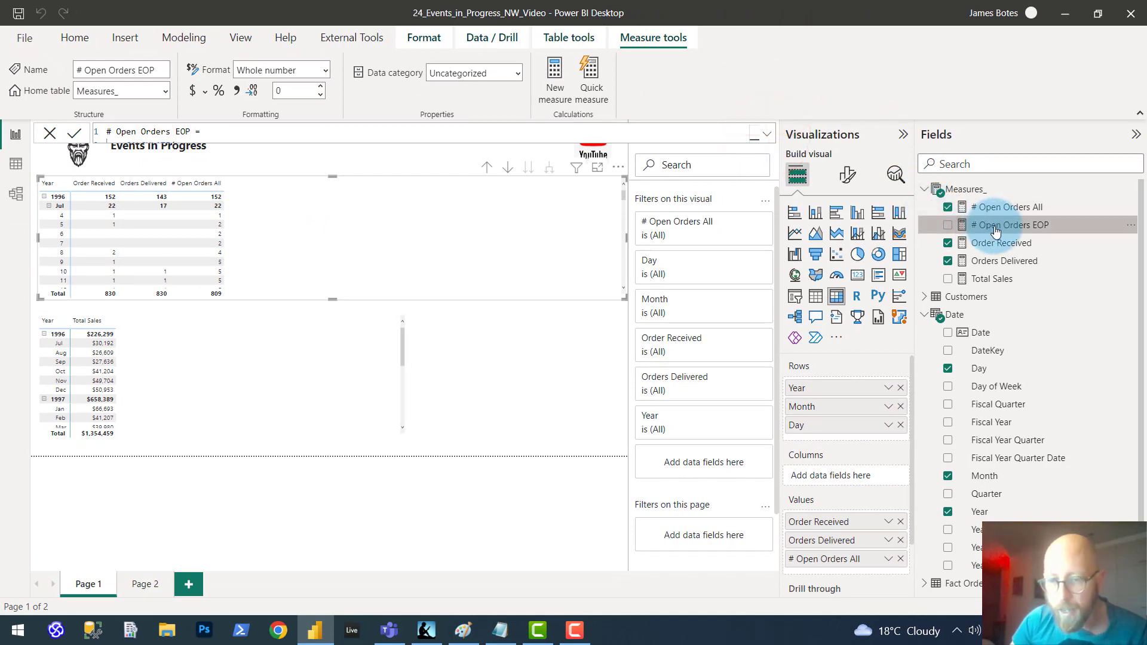
# Add the # Open Orders EOP measure to the orders matrix values and compare July 1996 with its days collapsed and expanded
pyautogui.click(995, 232)
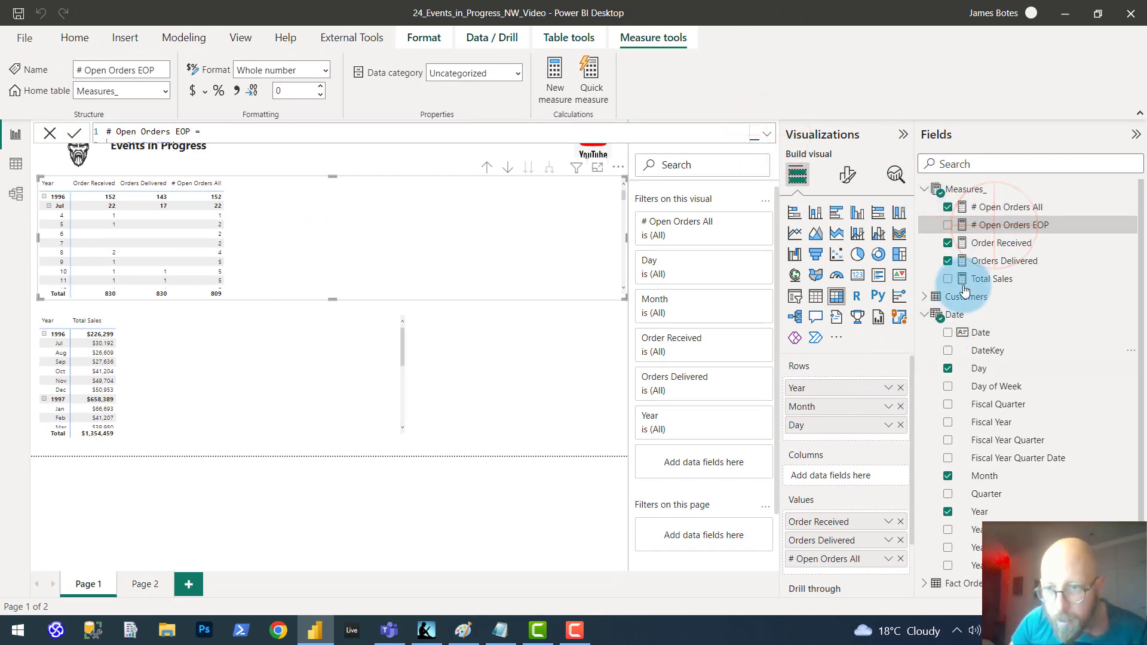
pyautogui.moveTo(991, 236); pyautogui.dragTo(845, 587)
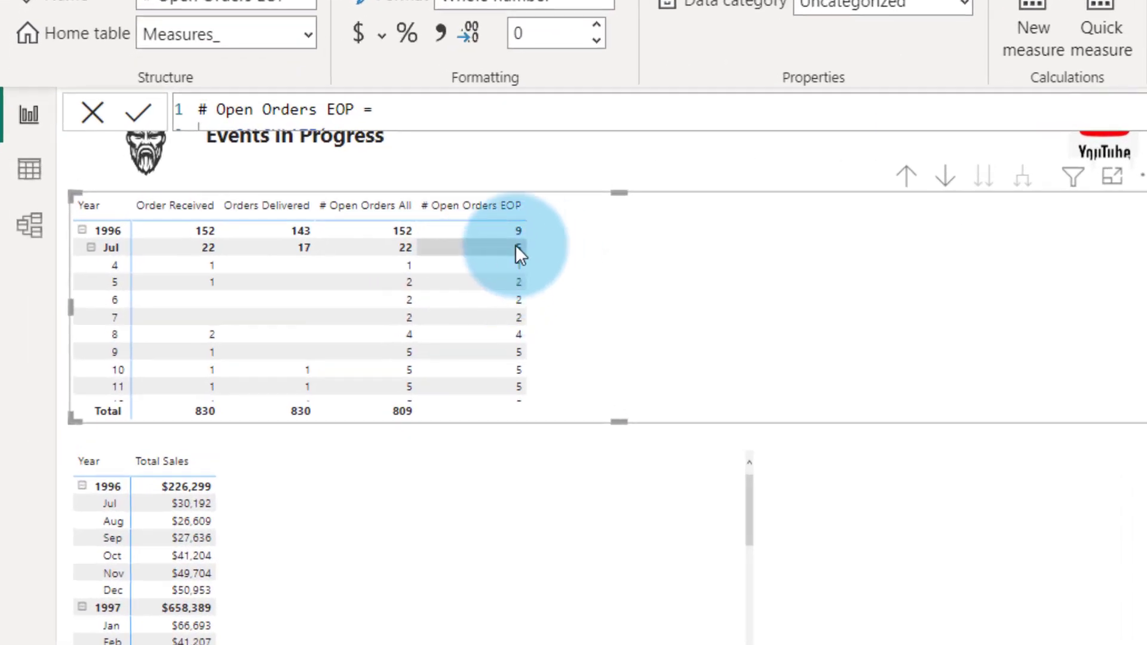
pyautogui.click(92, 248)
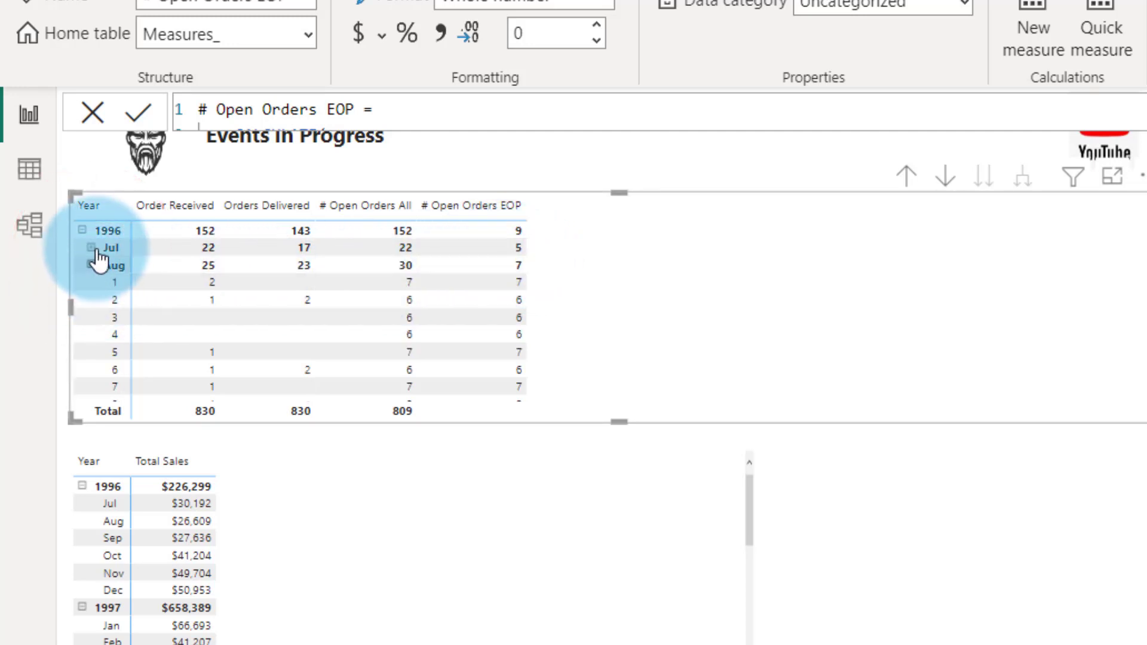
pyautogui.click(93, 247)
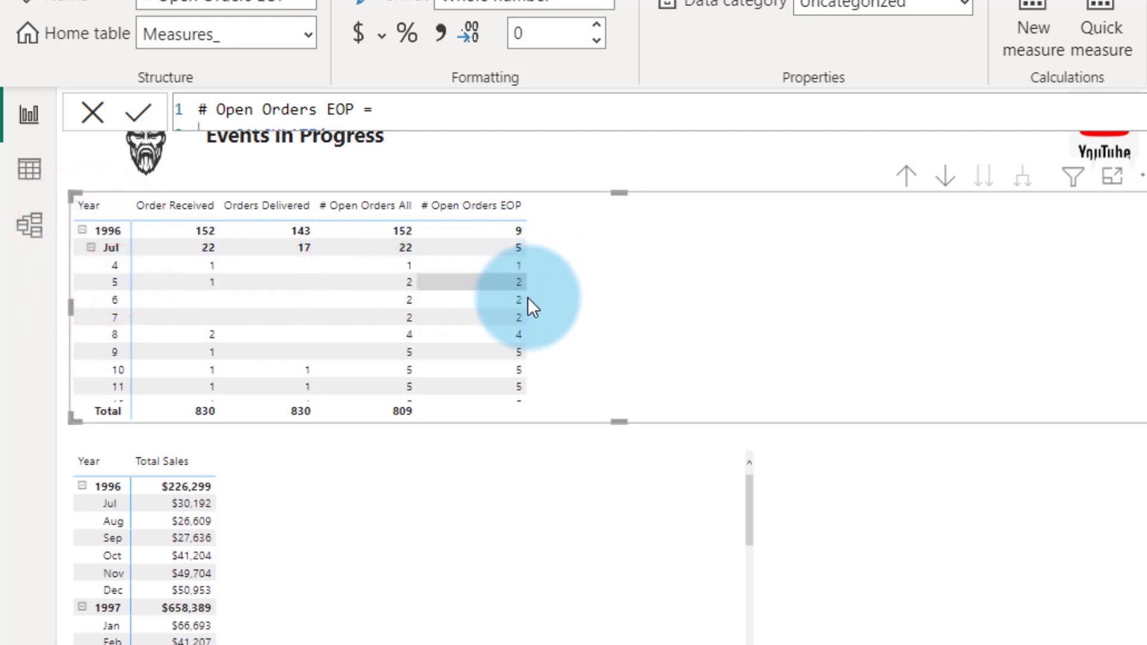
# Examine the daily July 1996 values of # Open Orders All and # Open Orders EOP in the orders matrix, and collapse July
pyautogui.scroll(-2, 542, 339)
pyautogui.scroll(-4, 508, 300)
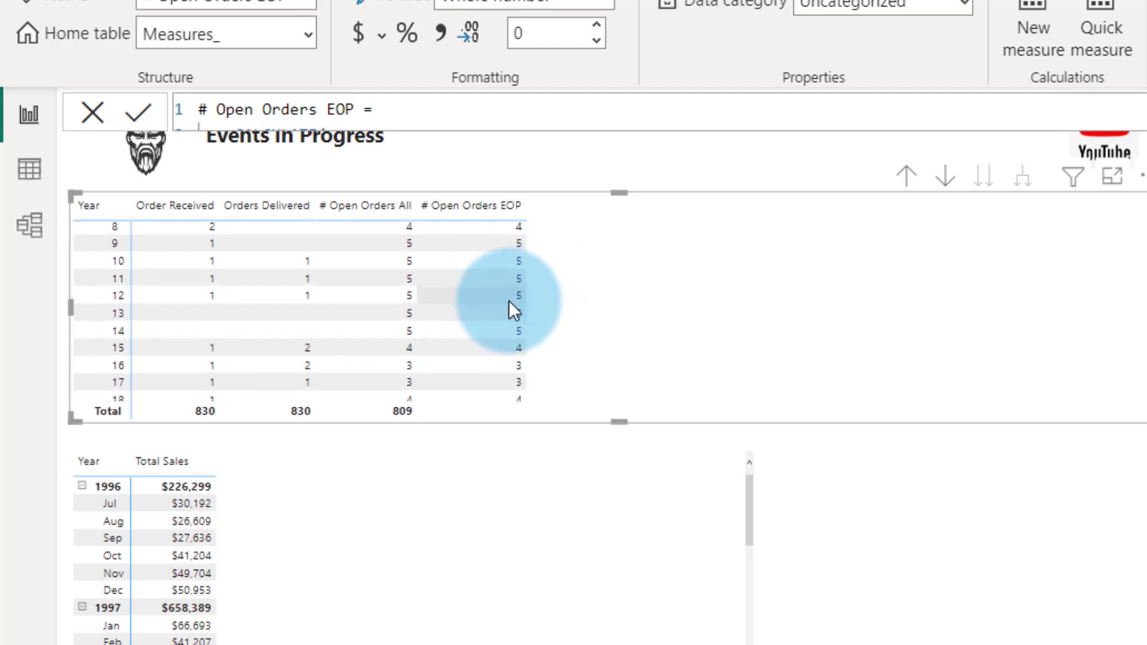
pyautogui.scroll(-2, 510, 293)
pyautogui.scroll(5, 148, 268)
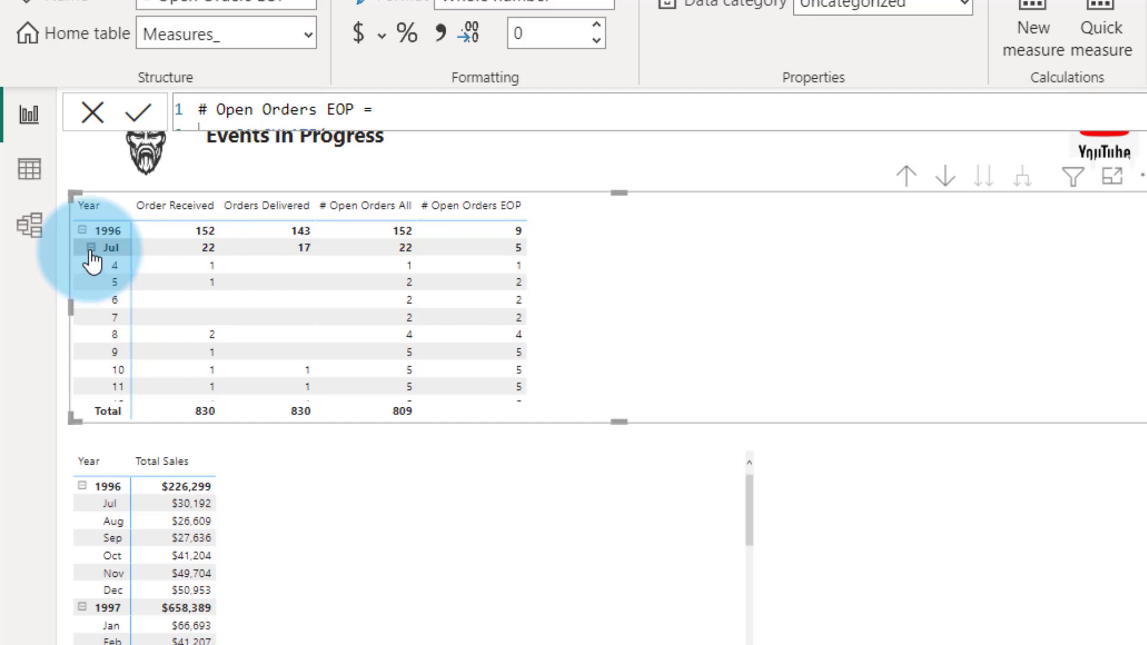
pyautogui.click(90, 249)
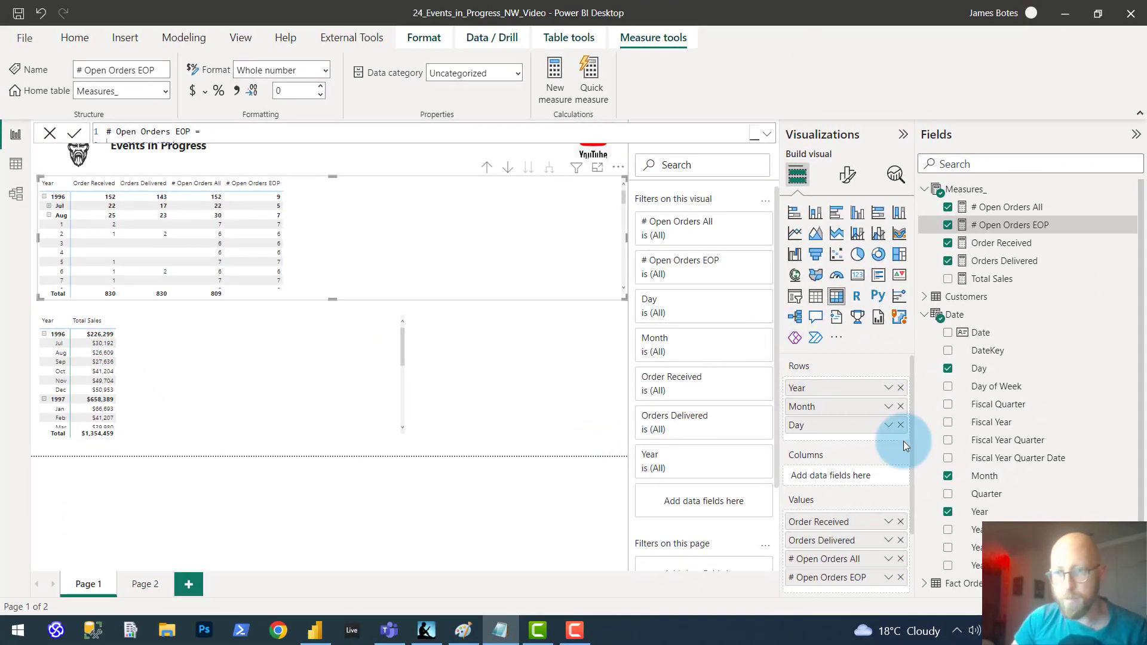
# Add a # Open Orders AVG measure to Measures_ that averages [# Open Orders All] over 'Date' with AVERAGEX
pyautogui.click(977, 195)
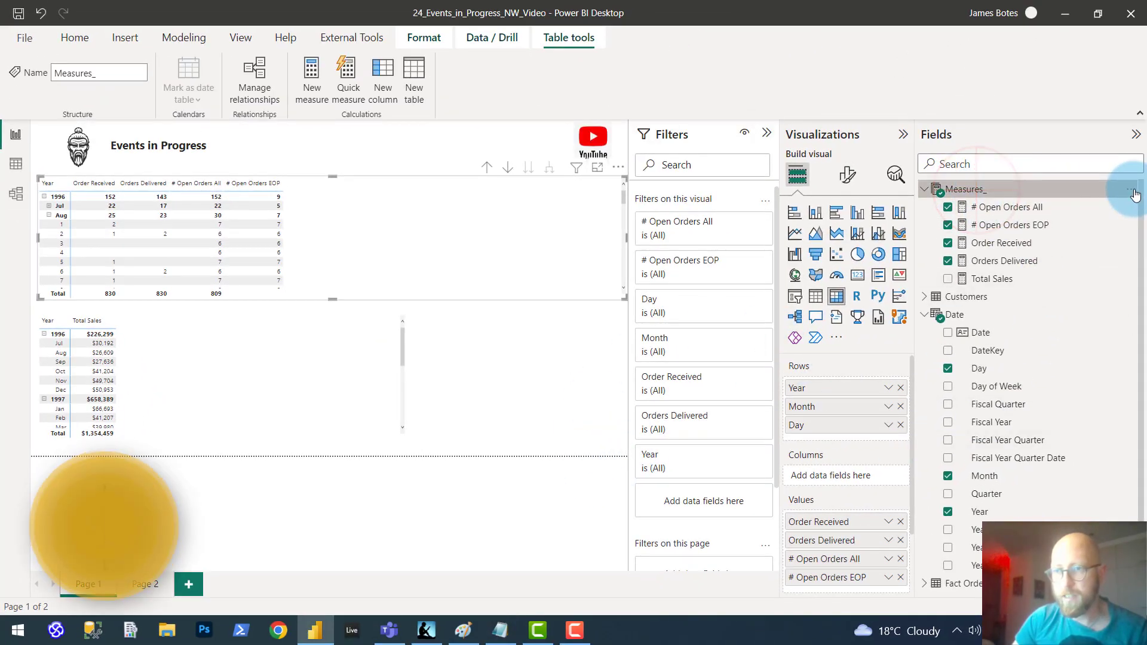
pyautogui.click(1131, 189)
pyautogui.click(1021, 205)
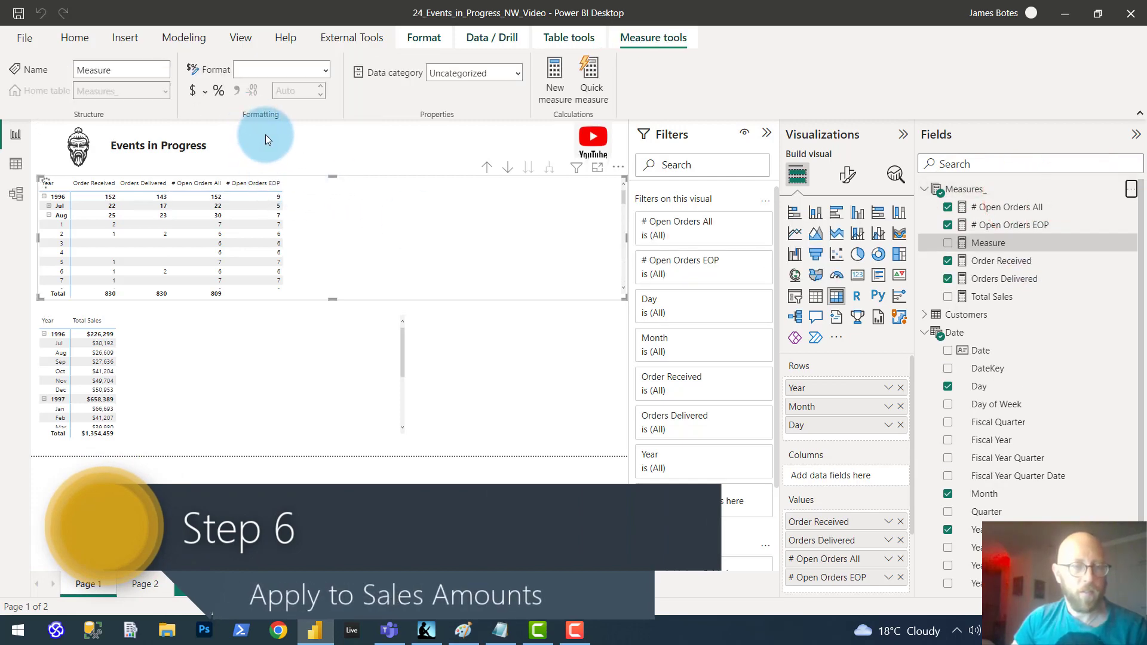
pyautogui.hotkey('ctrl', 'a')
pyautogui.write("# Open Orders AVG =     AVERAGEX(         'Date',         [# Open Orders All]     )")
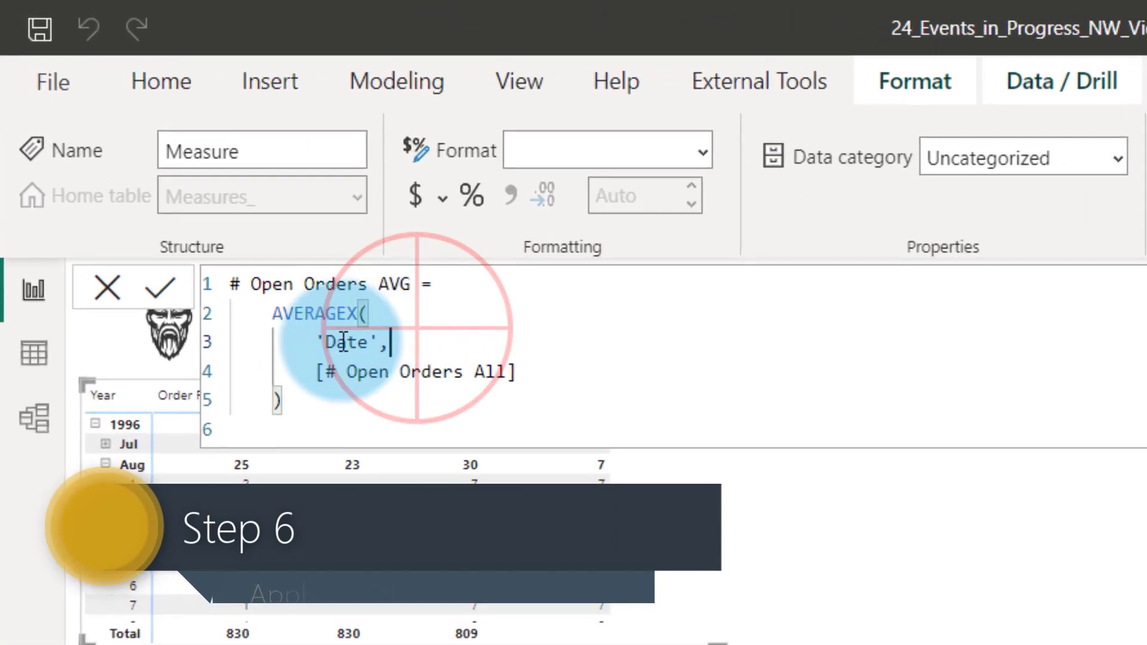
pyautogui.moveTo(126, 145); pyautogui.dragTo(169, 146)
pyautogui.moveTo(367, 328); pyautogui.dragTo(380, 316)
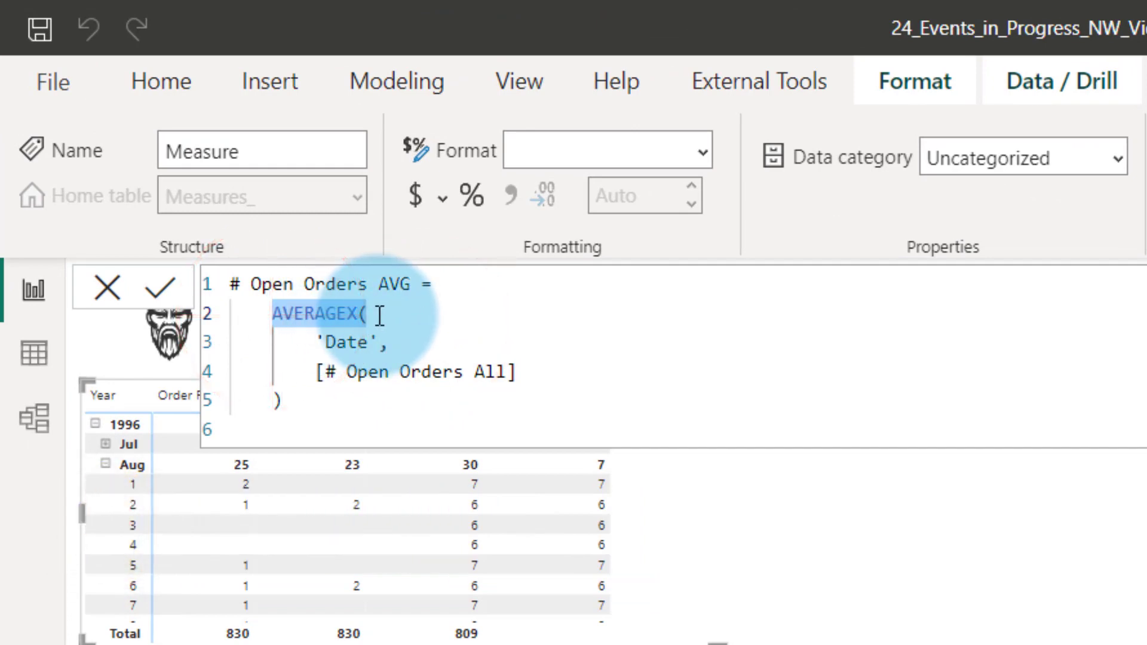
pyautogui.moveTo(317, 342); pyautogui.dragTo(380, 349)
pyautogui.moveTo(316, 371); pyautogui.dragTo(542, 369)
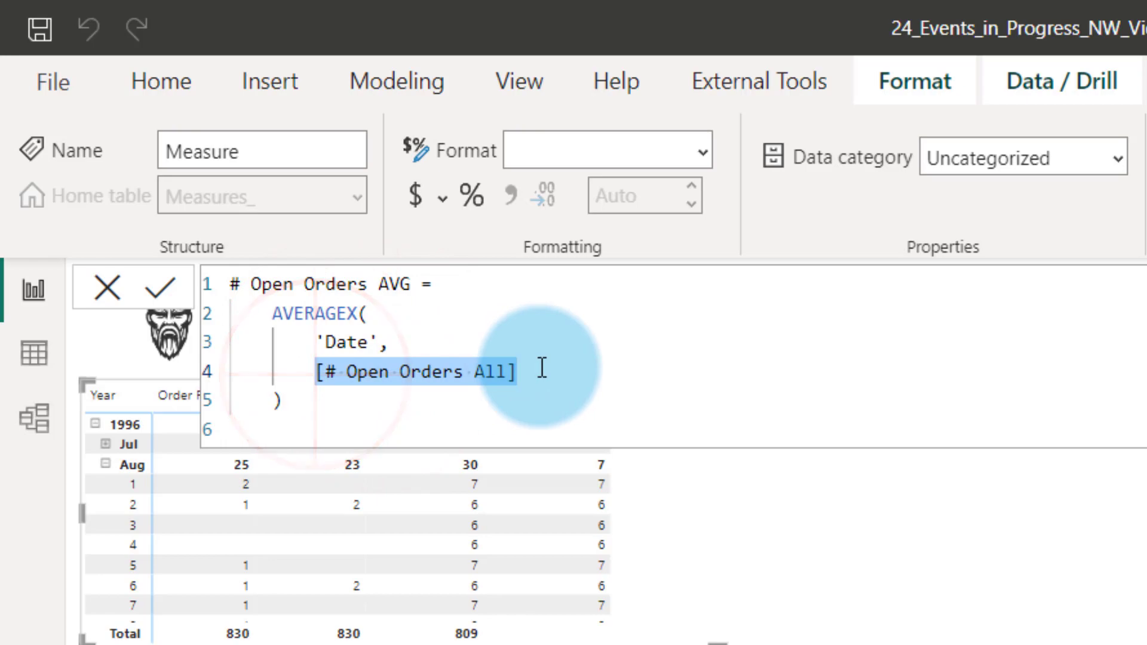
pyautogui.click(159, 289)
# Switch to the Paint order diagram to examine the period between Min Date and Max Date, and return to Power BI
pyautogui.hotkey('alt', 'Tab')
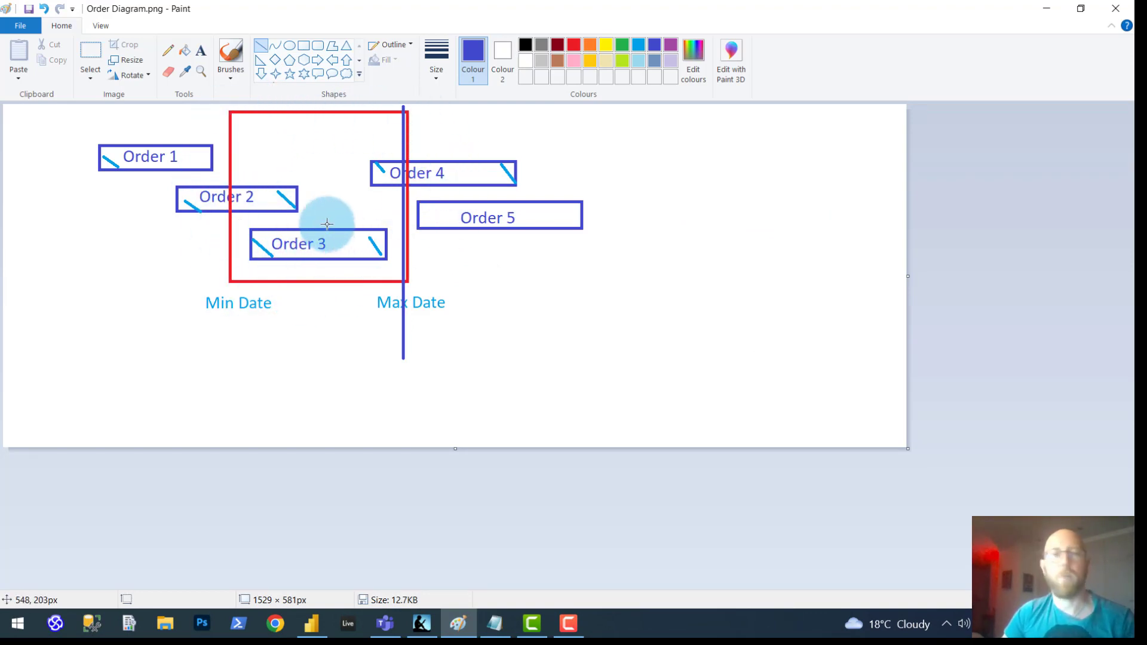
pyautogui.hotkey('alt', 'Tab')
pyautogui.hotkey('alt', 'Tab')
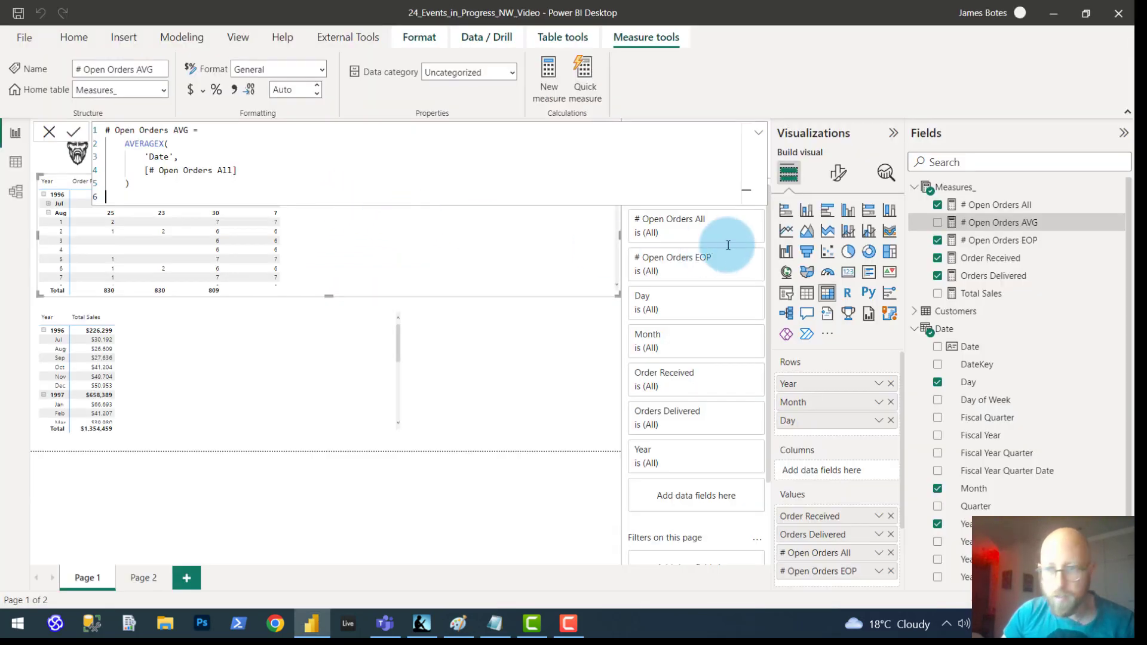
# Add the # Open Orders AVG measure to the orders matrix values below # Open Orders EOP and shrink the formula editor
pyautogui.click(759, 131)
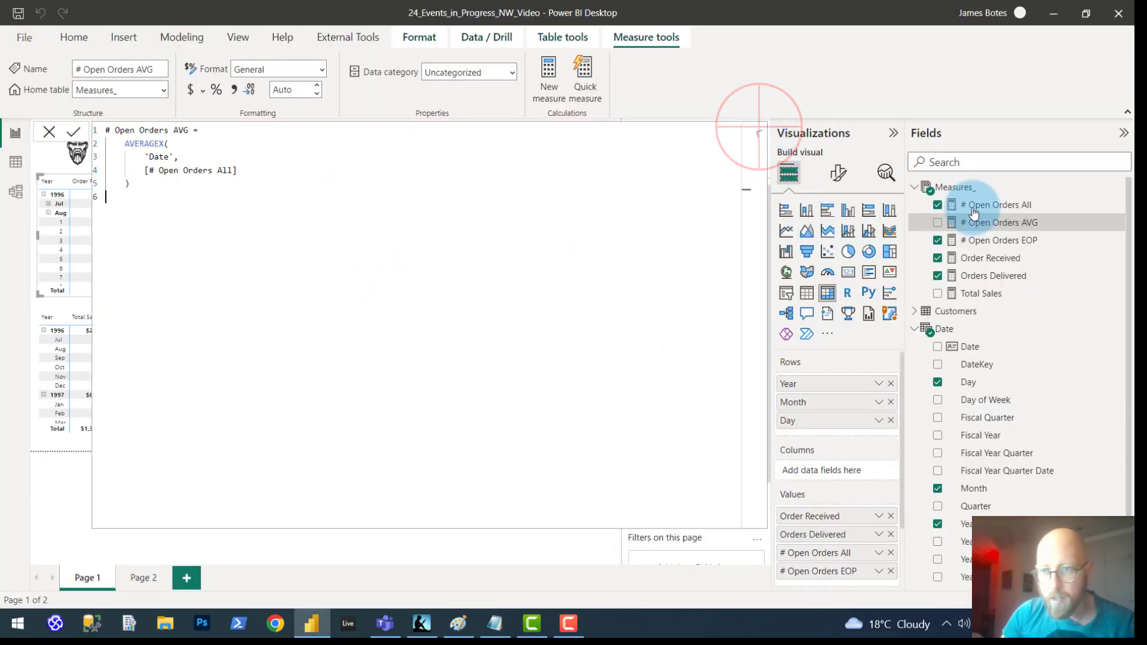
pyautogui.click(1001, 222)
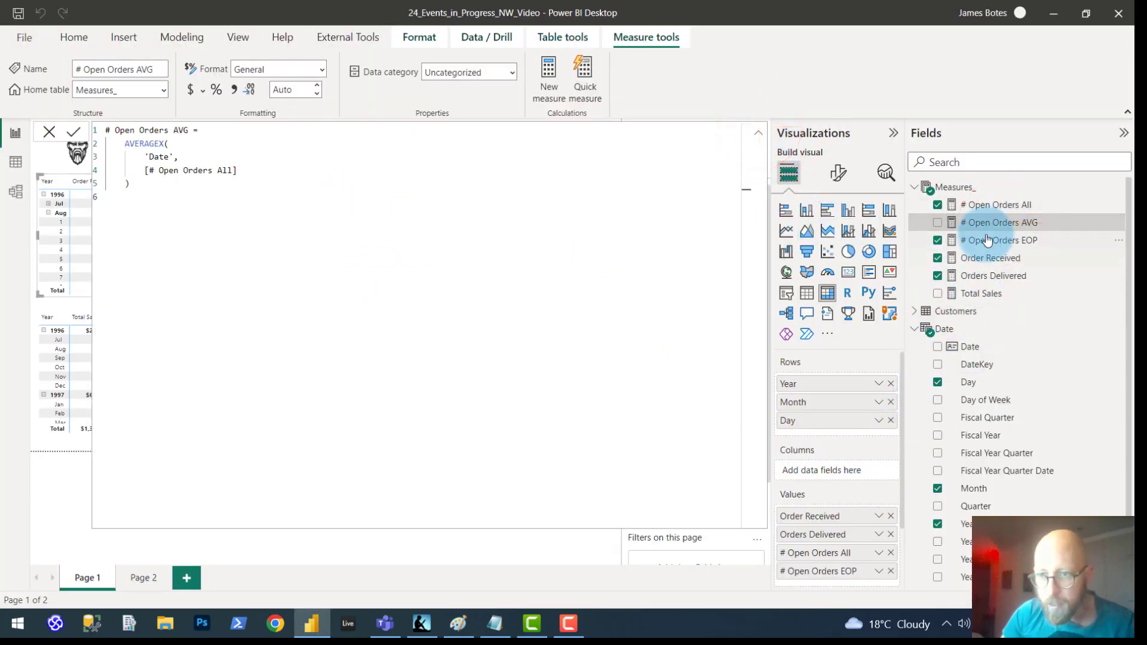
pyautogui.moveTo(982, 222); pyautogui.dragTo(868, 572)
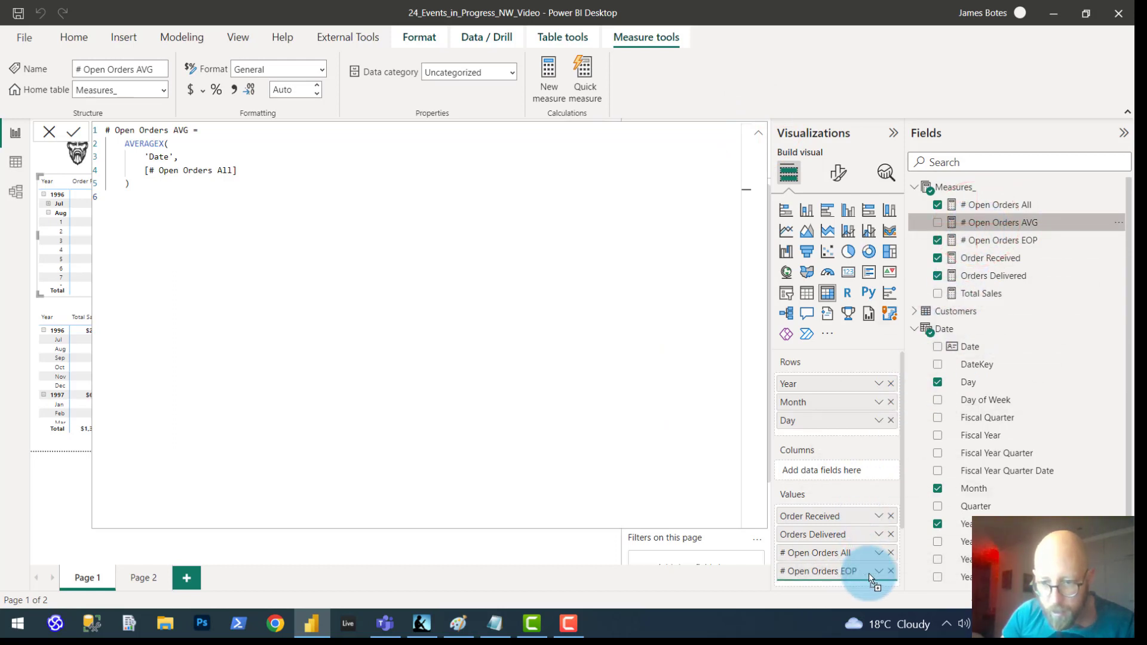
pyautogui.click(758, 132)
pyautogui.click(481, 375)
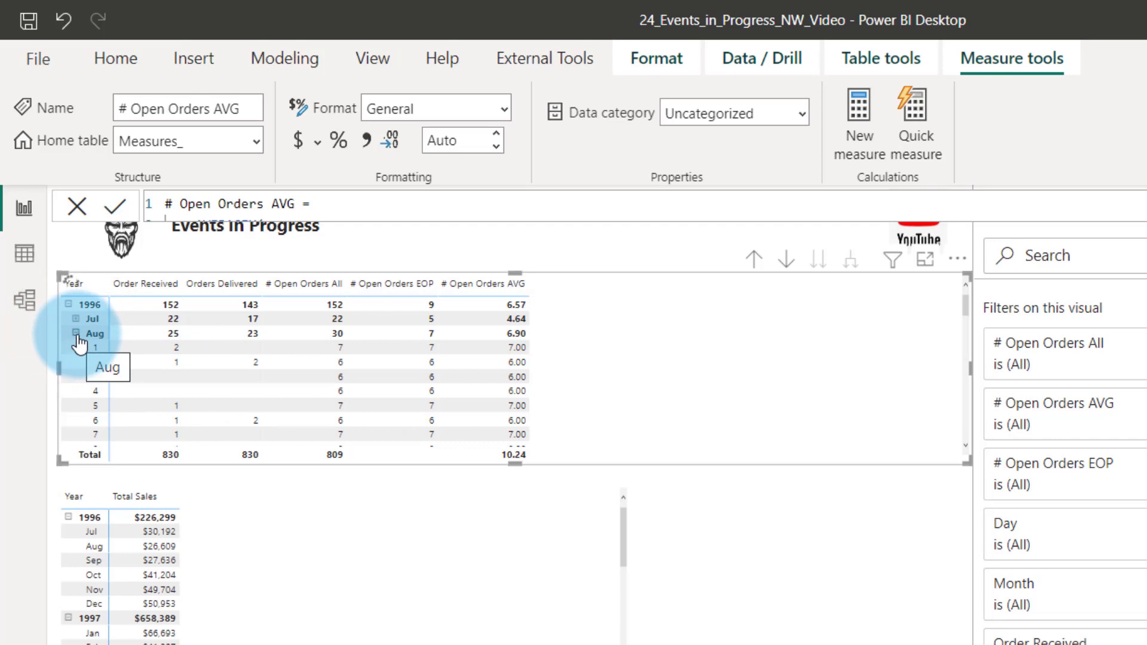
pyautogui.click(801, 236)
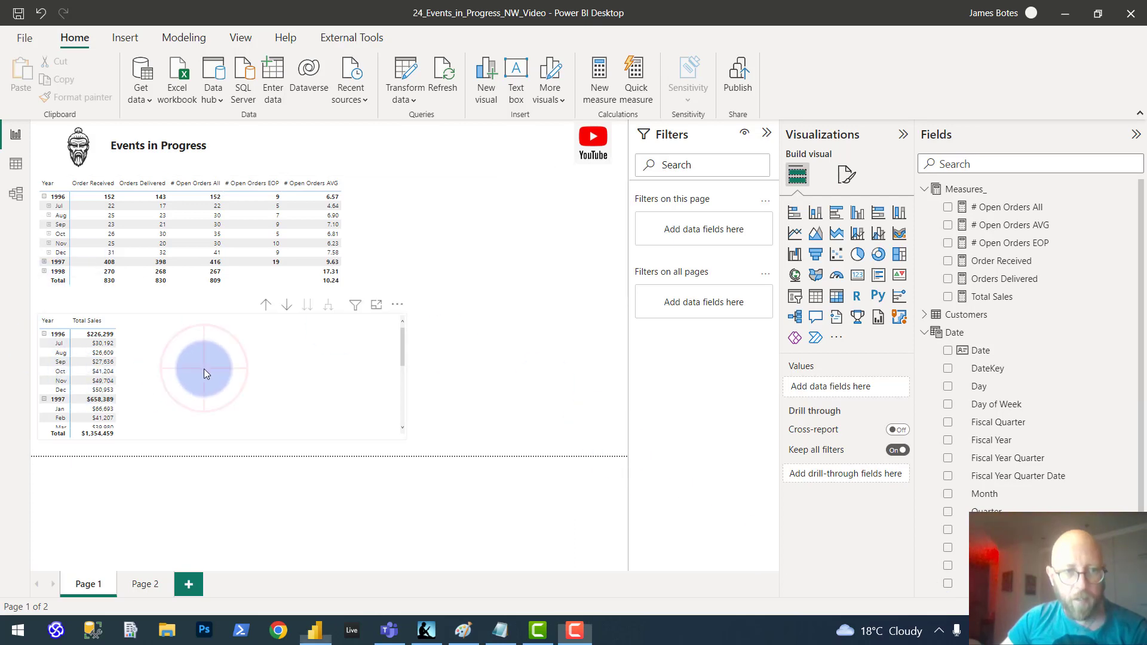
# Create a Sales Delivered measure of [Total Sales] via USERELATIONSHIP between Delivery Date and 'Date'[Date], blank without a delivery date, and add it to the sales matrix
pyautogui.click(203, 370)
pyautogui.click(376, 350)
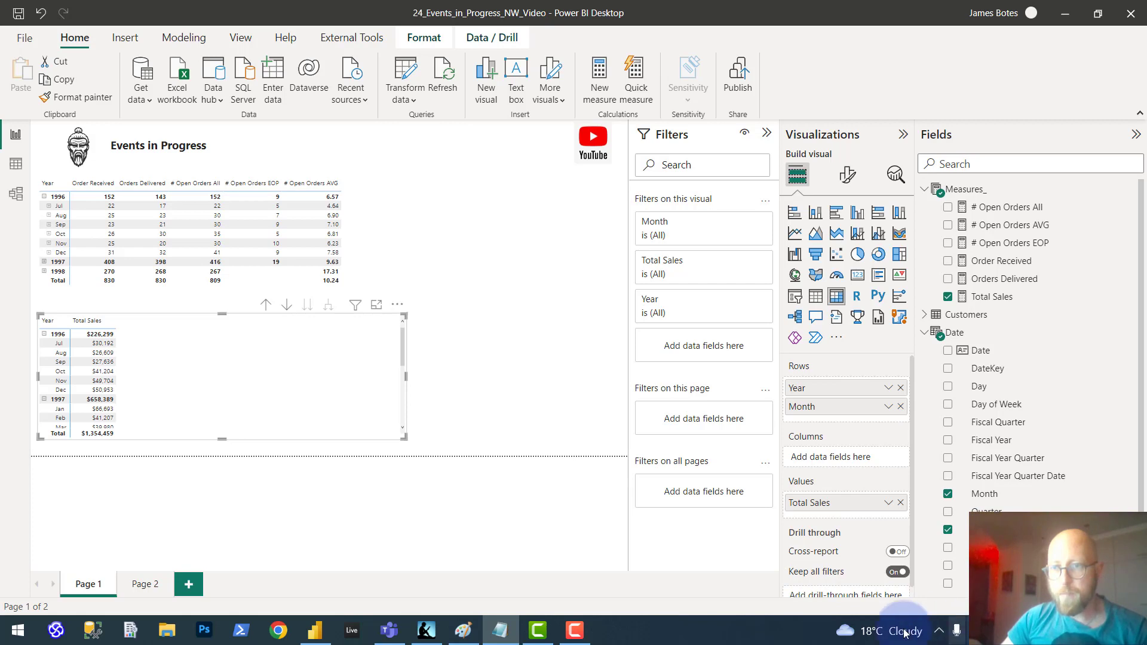
pyautogui.click(1017, 189)
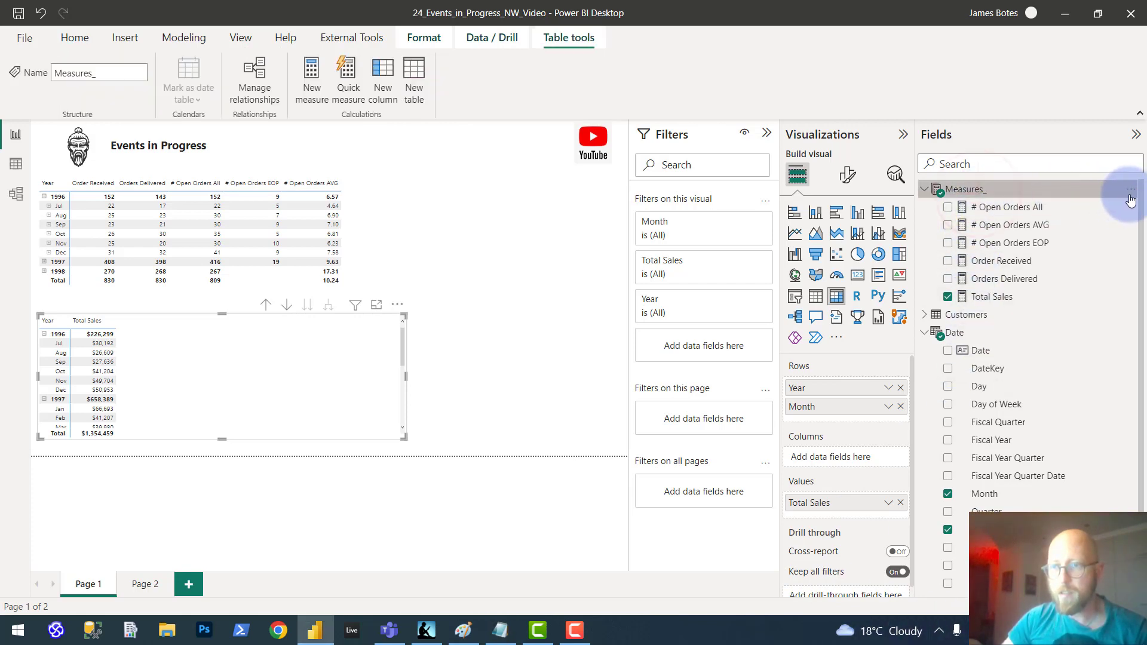
pyautogui.click(1131, 189)
pyautogui.click(1051, 203)
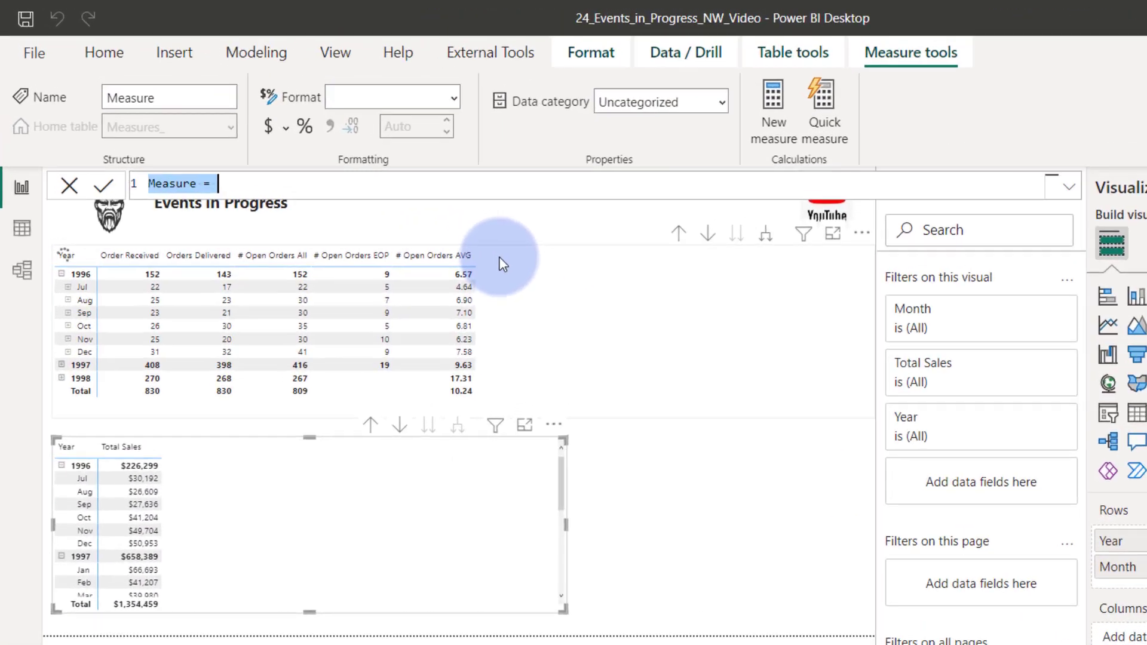
pyautogui.write("Sales Delivered = VAR CurrentDeliveryDate = max('Fact Orders'[Delivery Date]) //VAR NonBlankDelvieryDates = FILTER('Fact Orders', NOT ISBLANK('Fact Orders'[Delivery Date])) VAR Result =     CALCULATE(         [Total Sales],         USERELATIONSHIP('Fact Orders'[Delivery Date], 'Date'[Date])     ) Return     IF (NOT ISBLANK(CurrentDeliveryDate),     Result)   //Result")
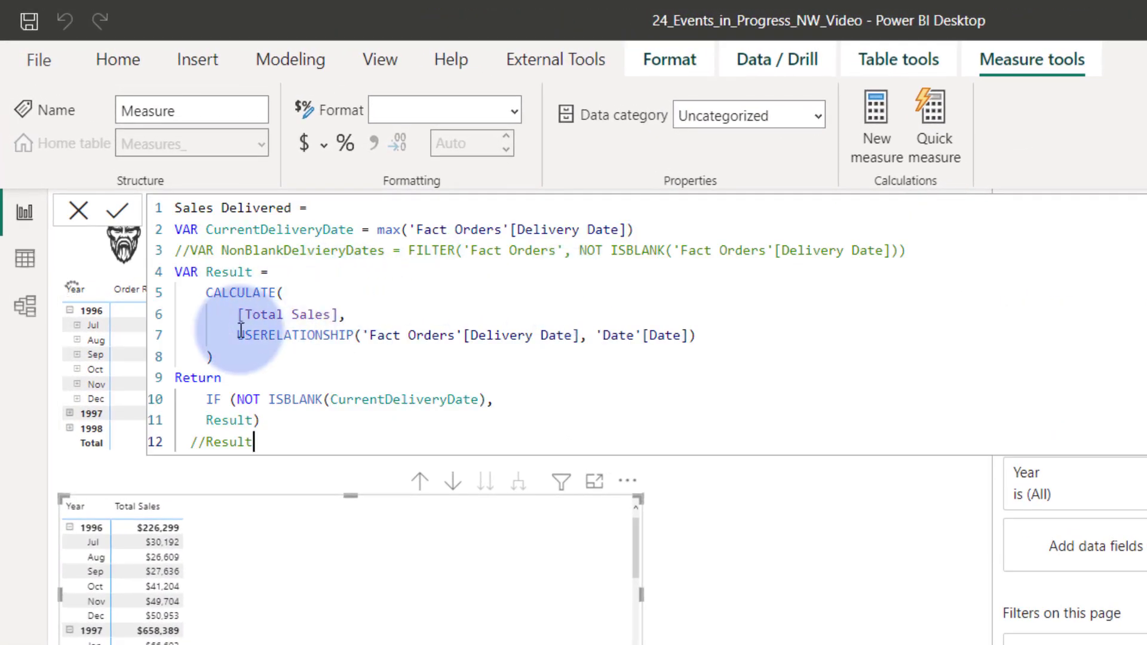
pyautogui.moveTo(239, 317); pyautogui.dragTo(367, 313)
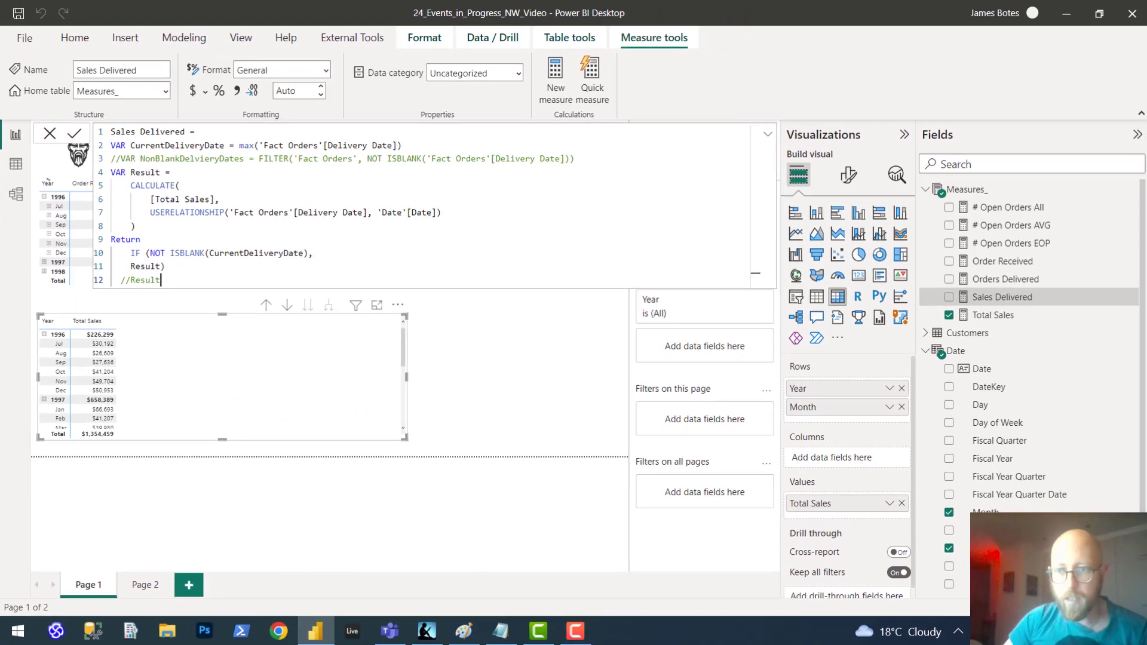
pyautogui.moveTo(1039, 307); pyautogui.dragTo(256, 398)
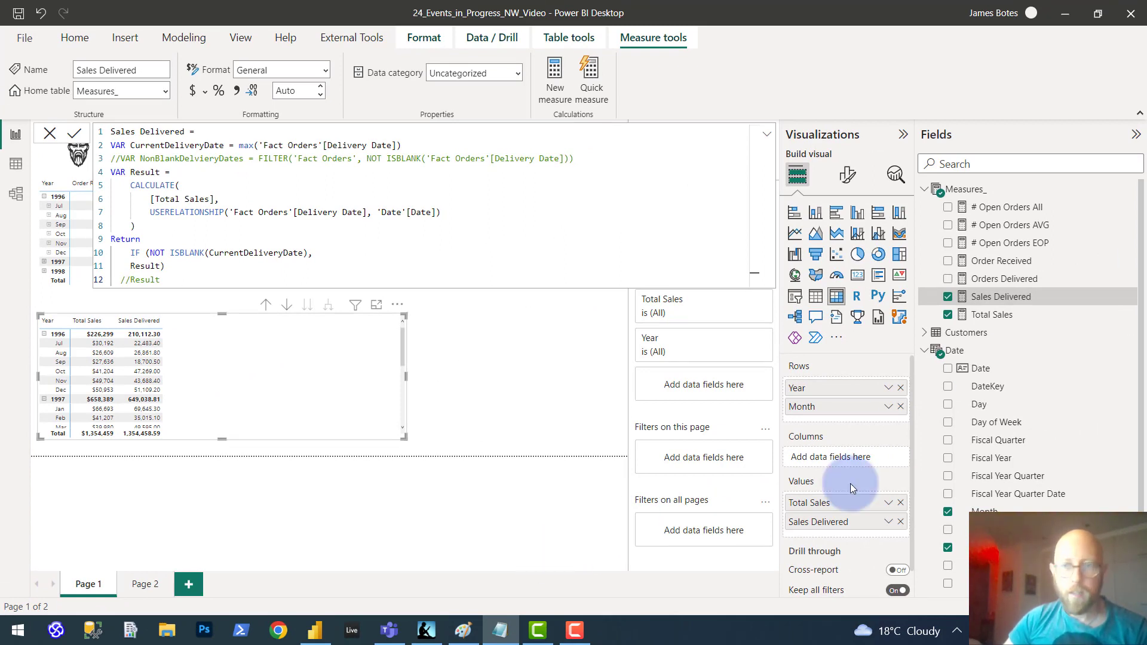
# Add a # Open Order Sales All measure calculating [Total Sales] with OrderDate <= MaxDate, Delivery Date > MinDate and REMOVEFILTERS('Date'), and add it to the sales matrix
pyautogui.click(1117, 190)
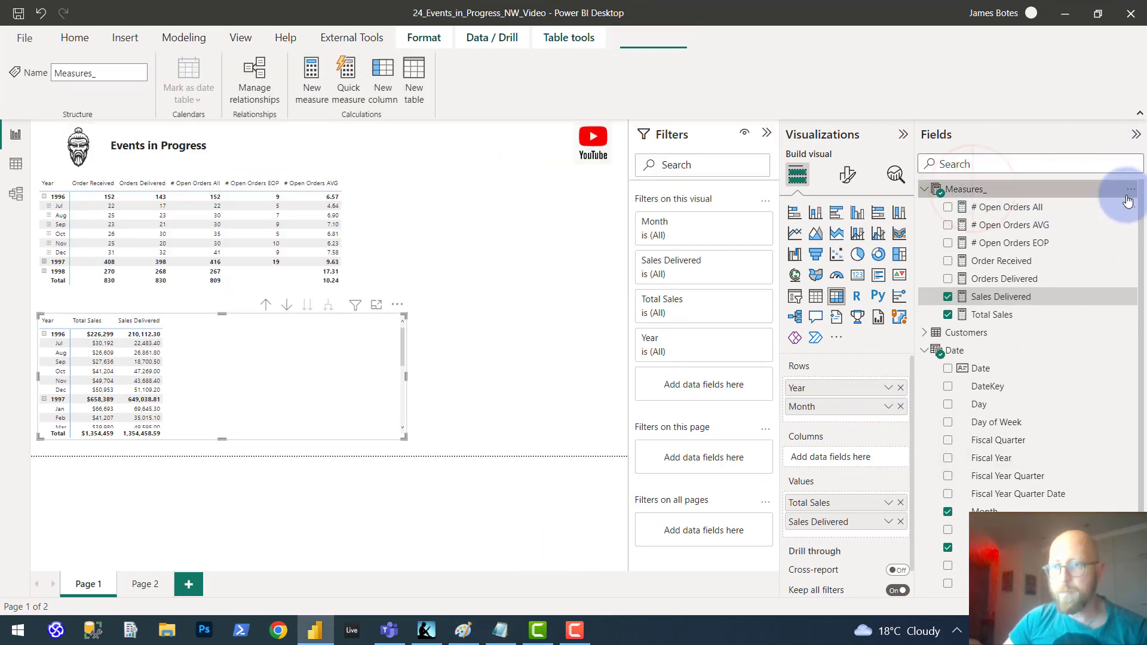
pyautogui.click(1131, 190)
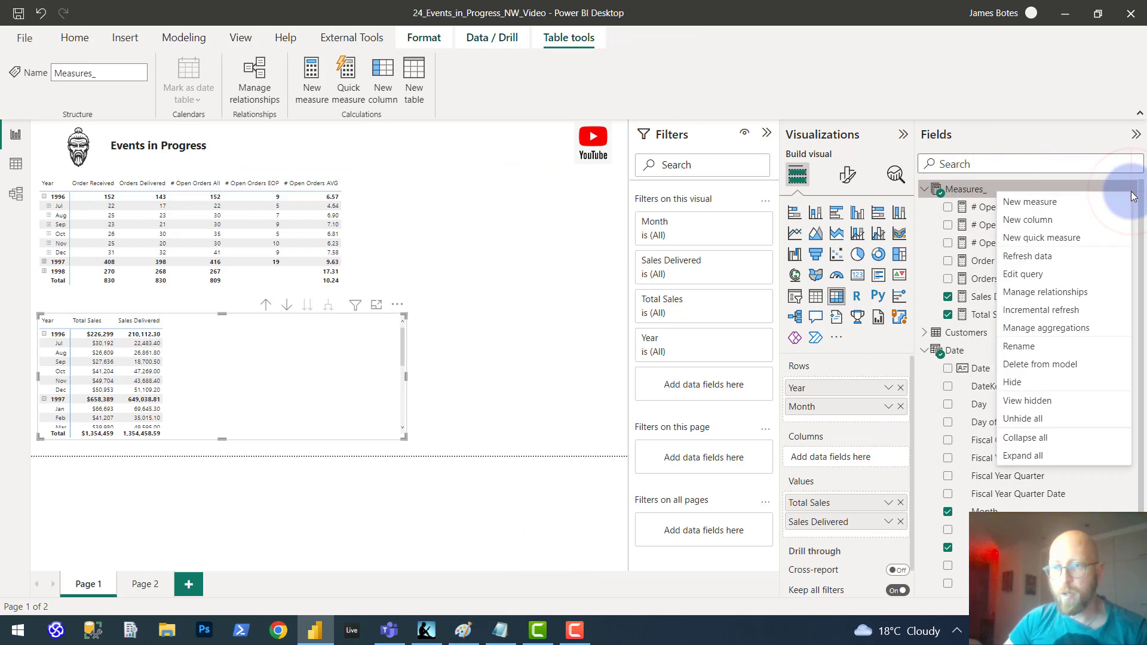
pyautogui.click(1050, 204)
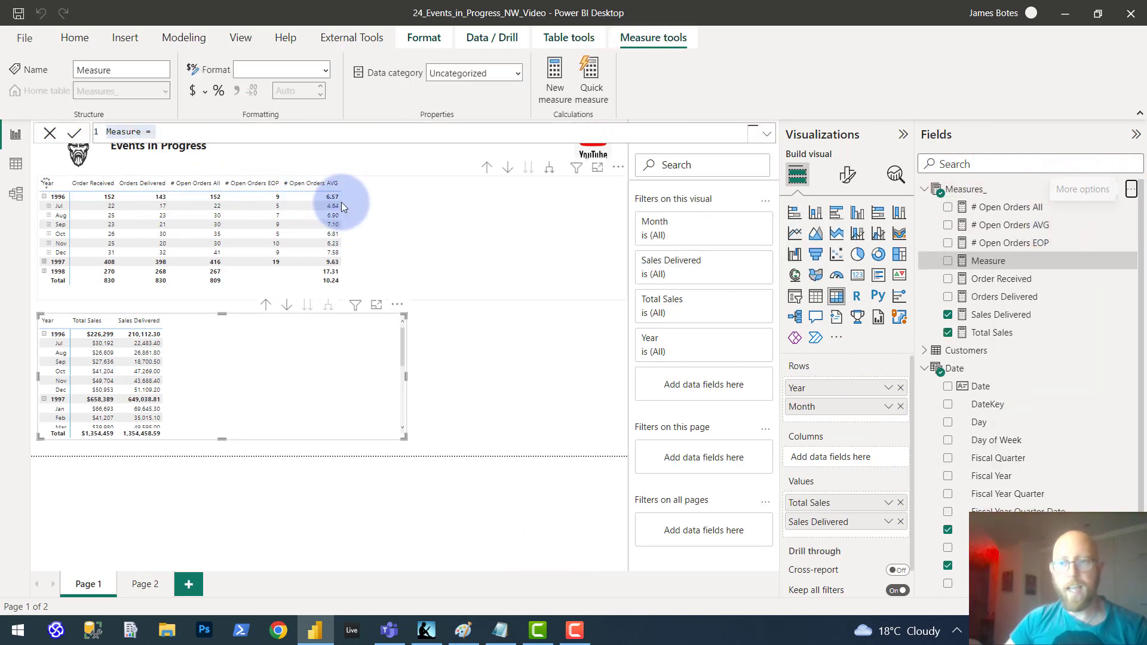
pyautogui.write("# Open Order Sales All =     VAR MinDate = MIN('Date'[Date])     VAR MaxDate = MAX('Date'[Date])     VAR Result =         CALCULATE(             [Total Sales],             'Fact Orders'[OrderDate] <= MaxDate,             'Fact Orders'[Delivery Date] > MinDate,             REMOVEFILTERS('Date')                   --required in order to remove any report                                                     --filters that may be affecting the date tabe         )     RETURN         Result")
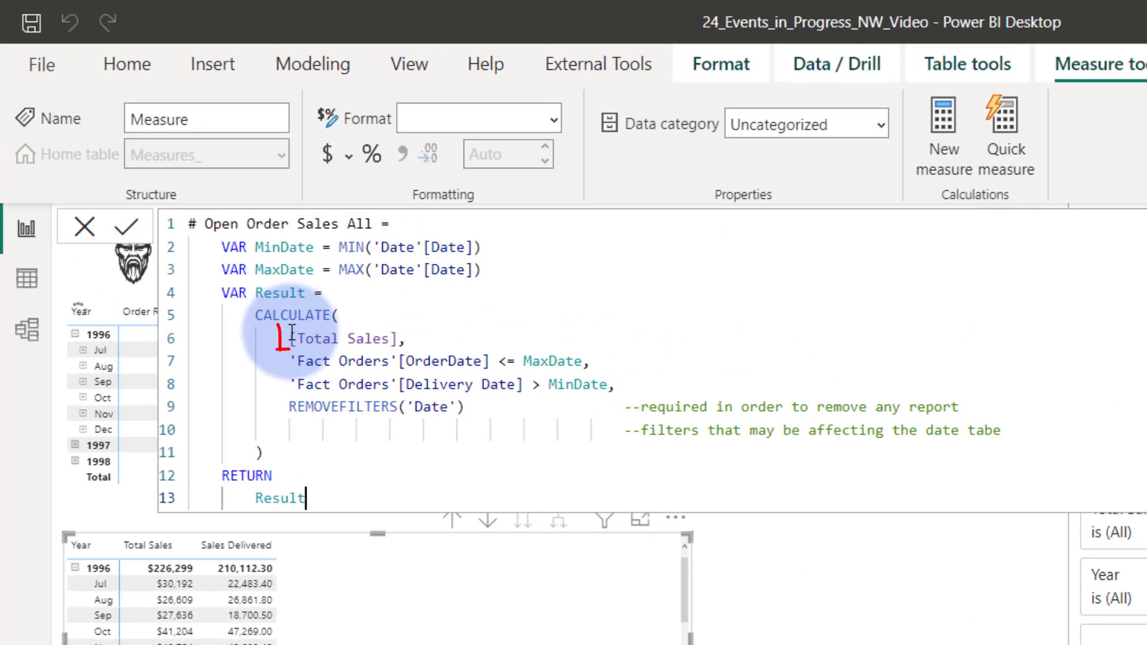
pyautogui.moveTo(292, 338); pyautogui.dragTo(407, 339)
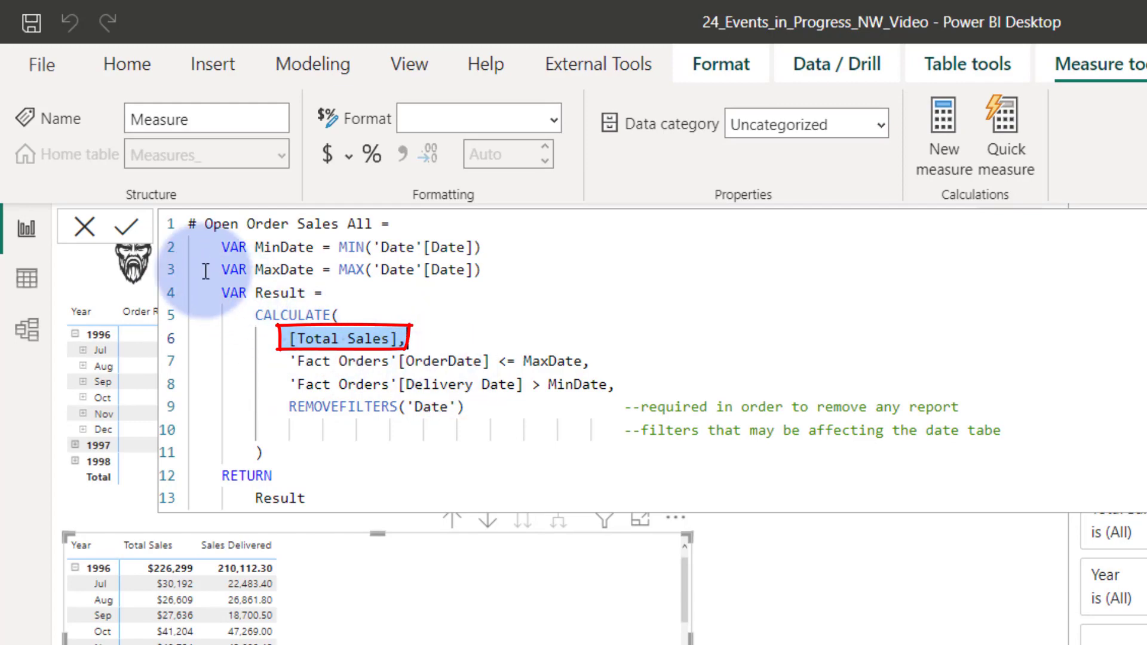
pyautogui.click(128, 230)
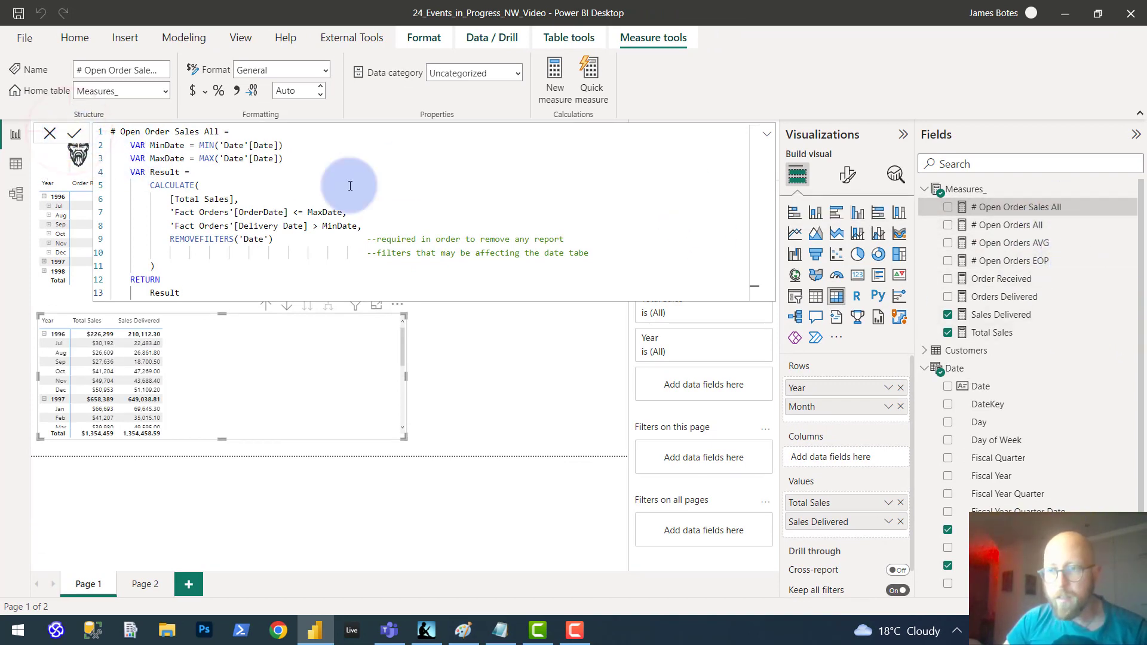
pyautogui.moveTo(1052, 222); pyautogui.dragTo(248, 397)
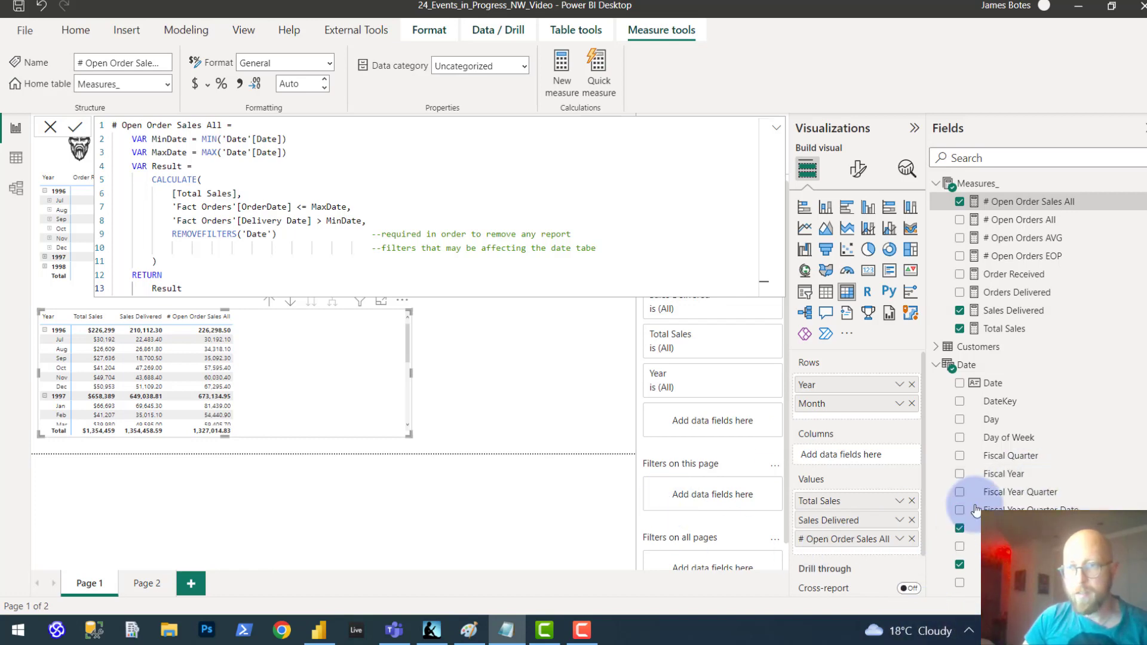
# Create a # Open Orders Sales EOP measure calculating [# Open Order Sales All] with LASTDATE('Date'[Date]), and add it to the sales matrix
pyautogui.click(1051, 184)
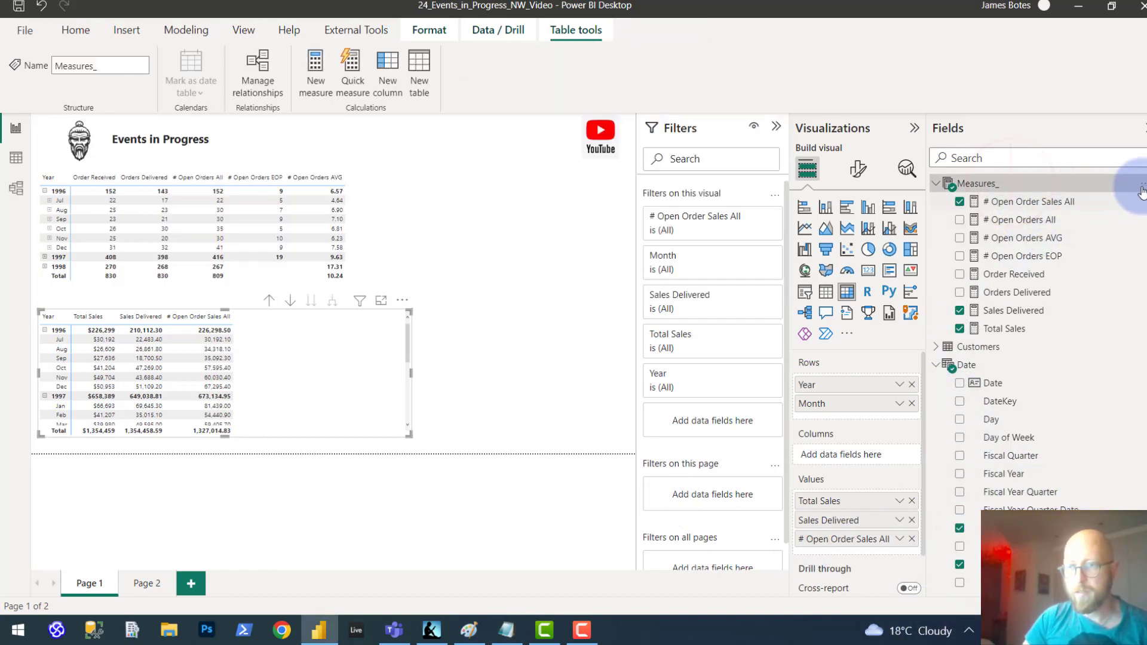
pyautogui.click(1138, 183)
pyautogui.click(1102, 193)
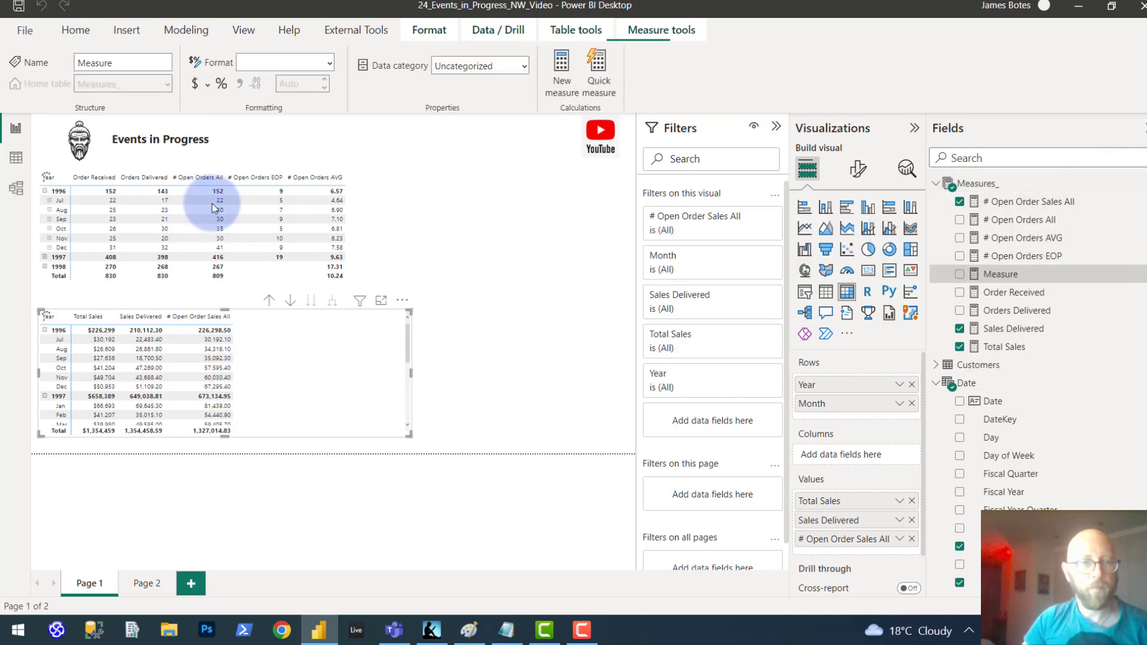
pyautogui.write("# Open Orders Sales EOP =     CALCULATE(         [# Open Order Sales All],         LASTDATE('Date'[Date])     )")
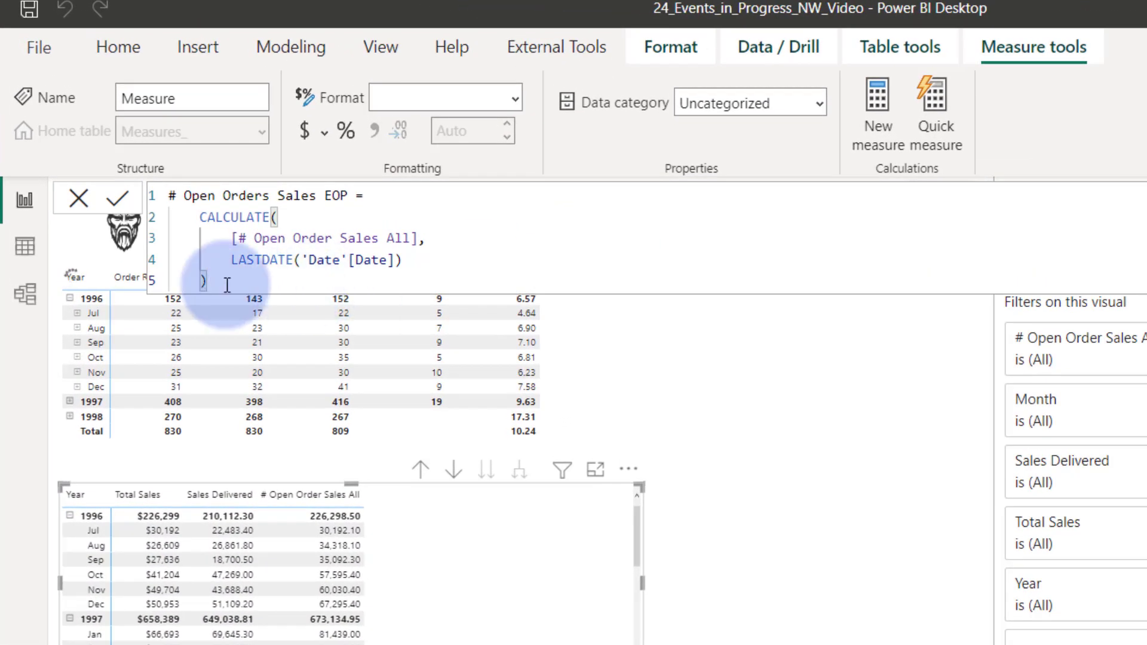
pyautogui.click(108, 182)
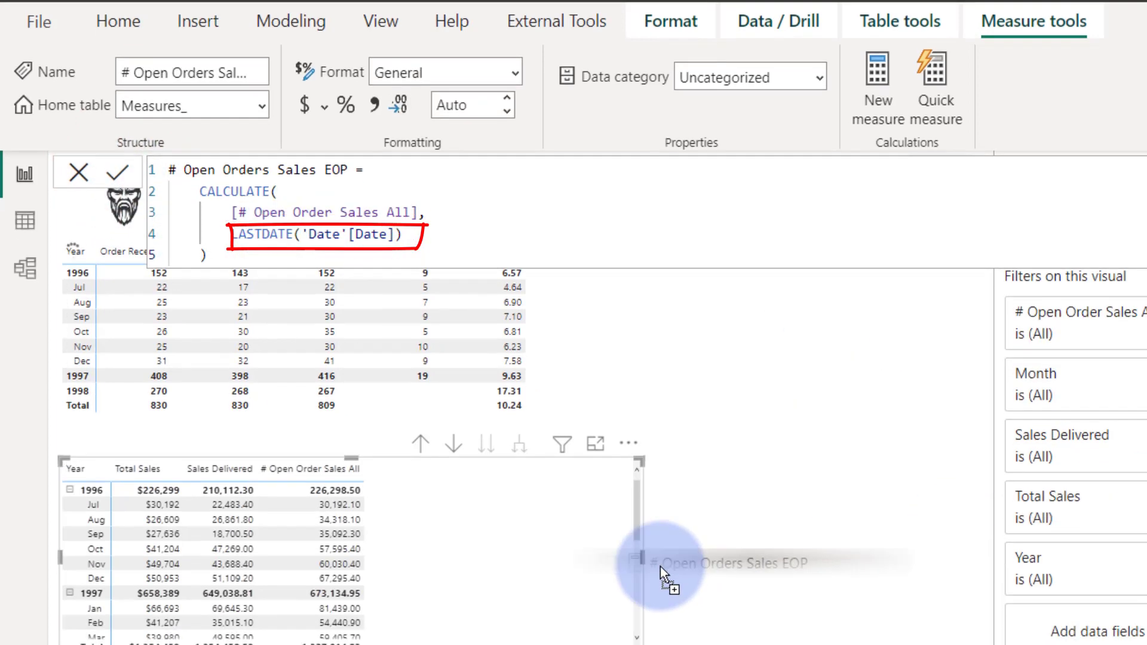
pyautogui.moveTo(665, 578); pyautogui.dragTo(586, 269)
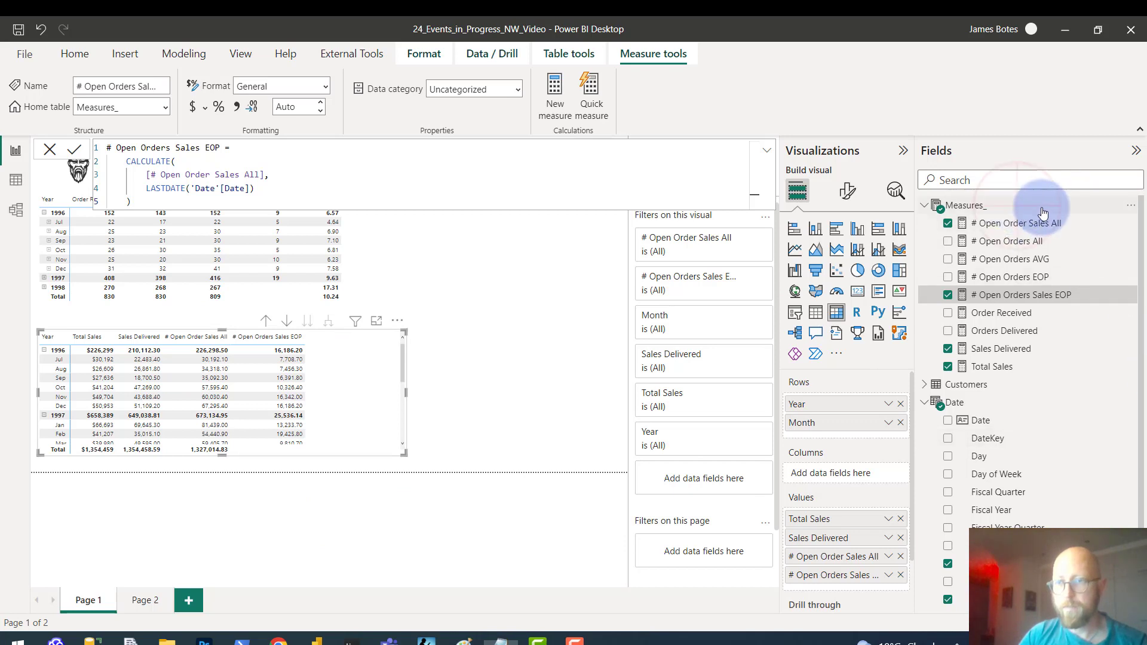
# Create a # Open Order Sales AVG measure averaging [# Open Order Sales All] over 'Date' with AVERAGEX, and add it to the sales matrix
pyautogui.click(1123, 206)
pyautogui.rightClick(999, 207)
pyautogui.press('Escape')
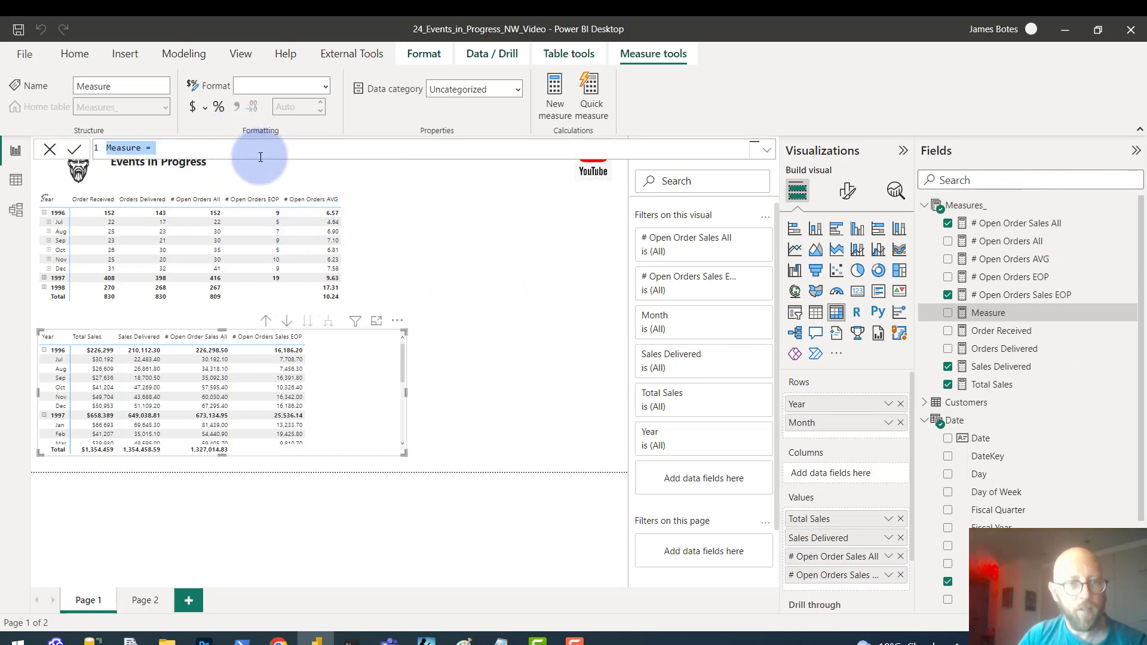
pyautogui.write("# Open Order Sales AVG =     AVERAGEX(         'Date',         [# Open Order Sales All]     )")
pyautogui.click(74, 155)
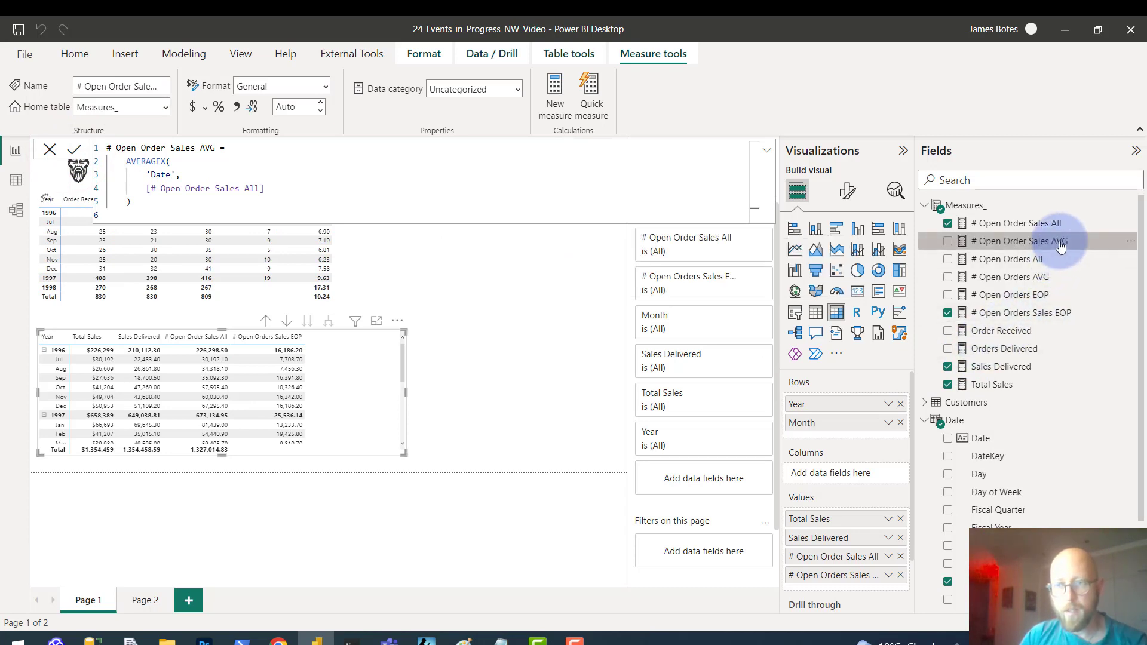
pyautogui.moveTo(1057, 245); pyautogui.dragTo(363, 388)
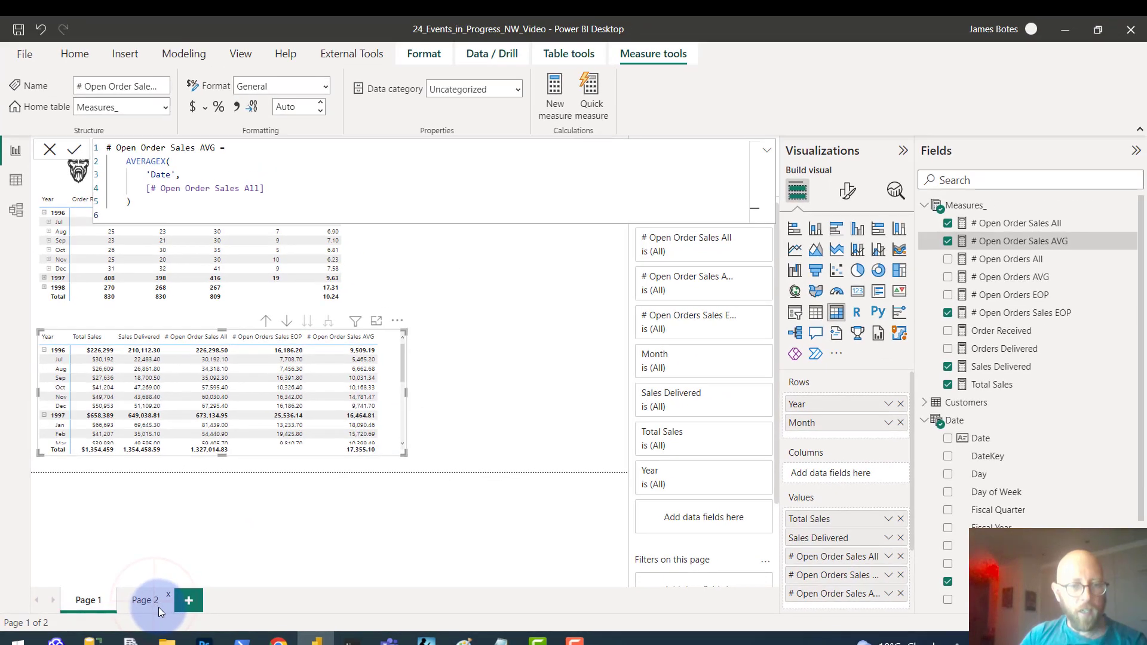
# Open report Page 2 to examine the end-of-period open orders and open order sales charts by date
pyautogui.click(269, 573)
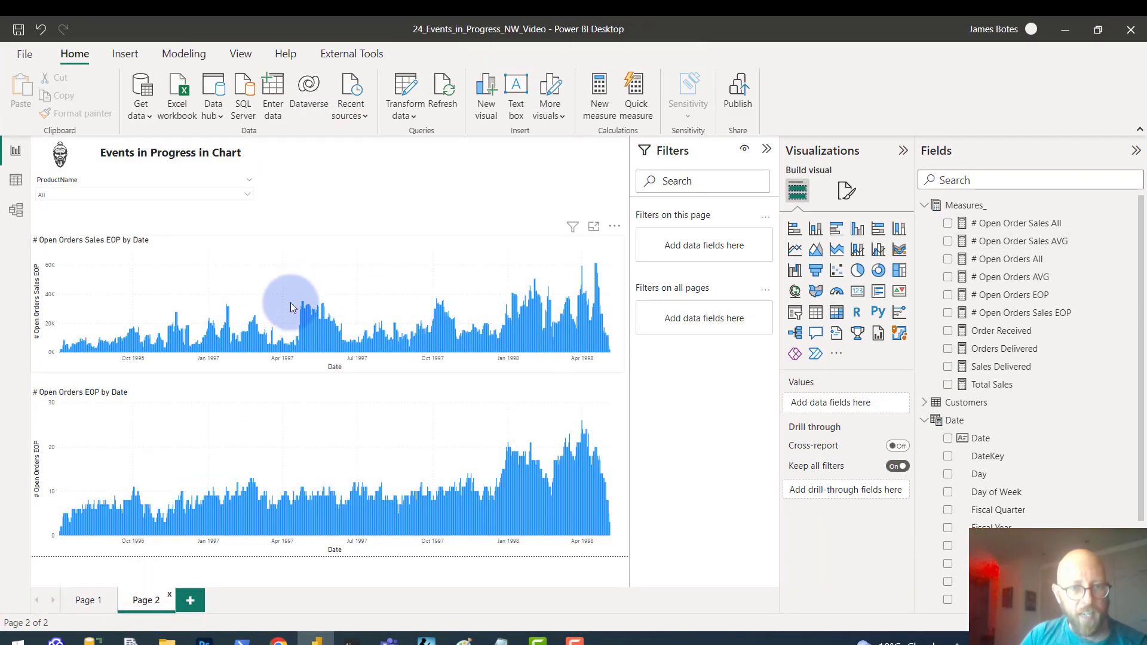